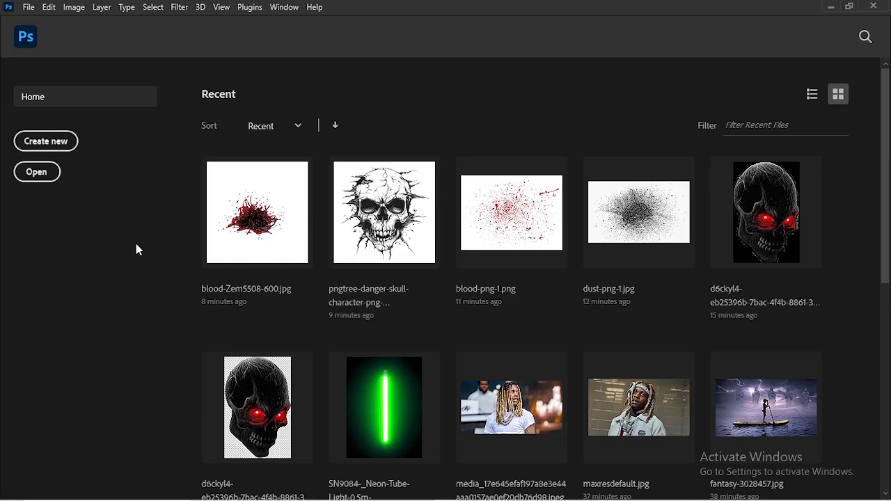
# Create a new 1280 x 720 px document from the recent custom preset and unlock its background layer
pyautogui.click(50, 148)
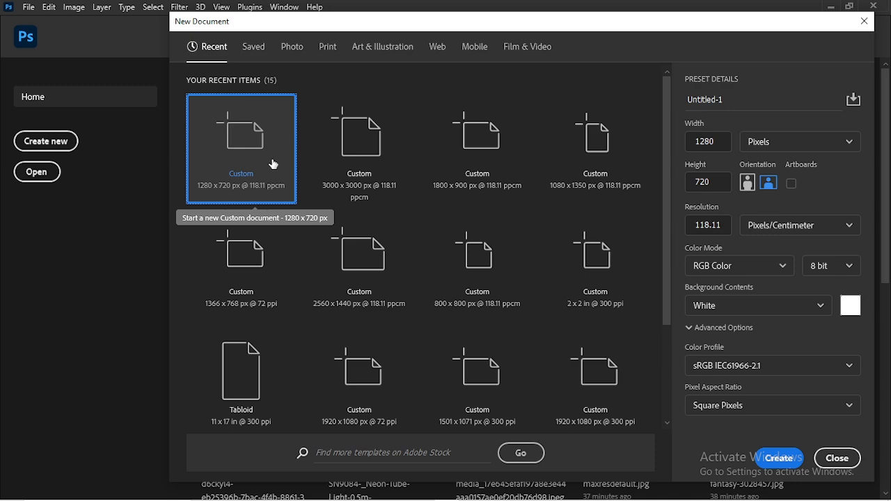
pyautogui.doubleClick(273, 163)
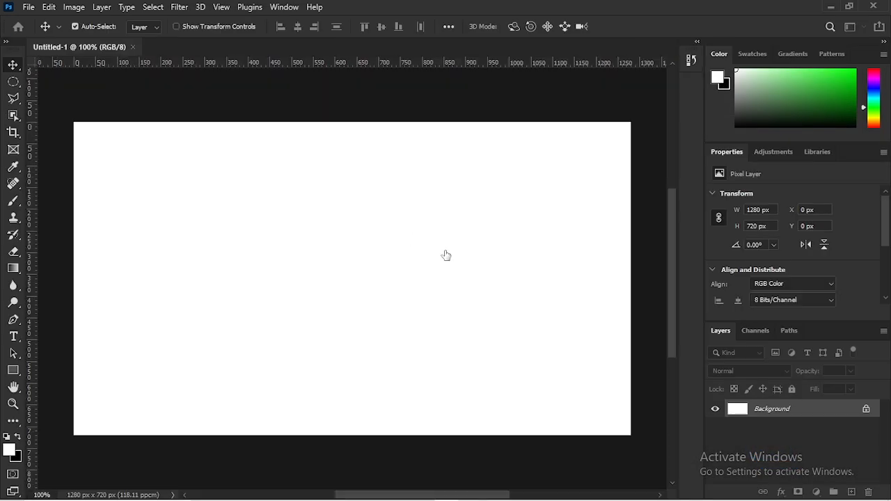
pyautogui.click(865, 408)
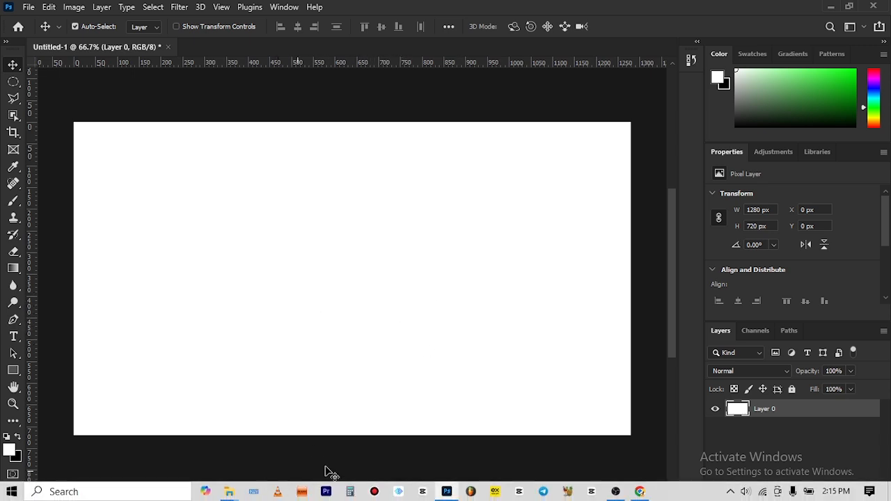
# Switch to the browser and look through the scary background image results on Vecteezy
pyautogui.click(284, 487)
pyautogui.scroll(-3, 461, 292)
pyautogui.scroll(-6, 502, 283)
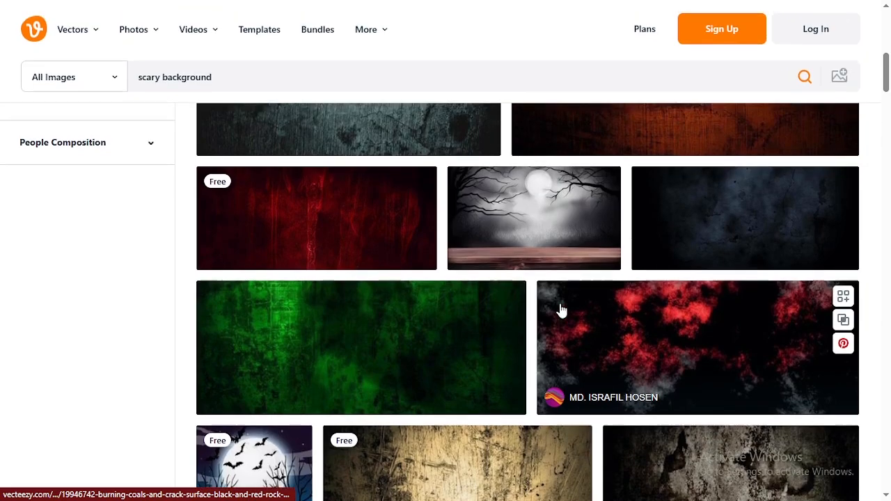
pyautogui.scroll(2, 561, 310)
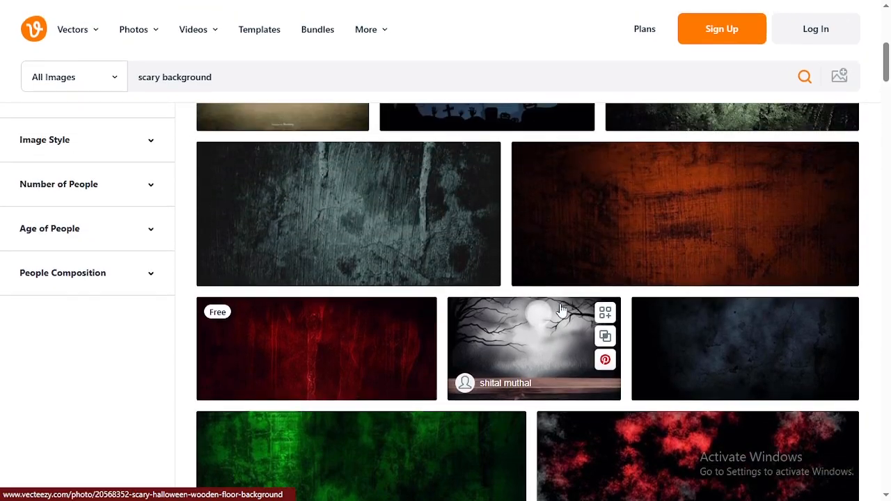
pyautogui.scroll(-10, 561, 310)
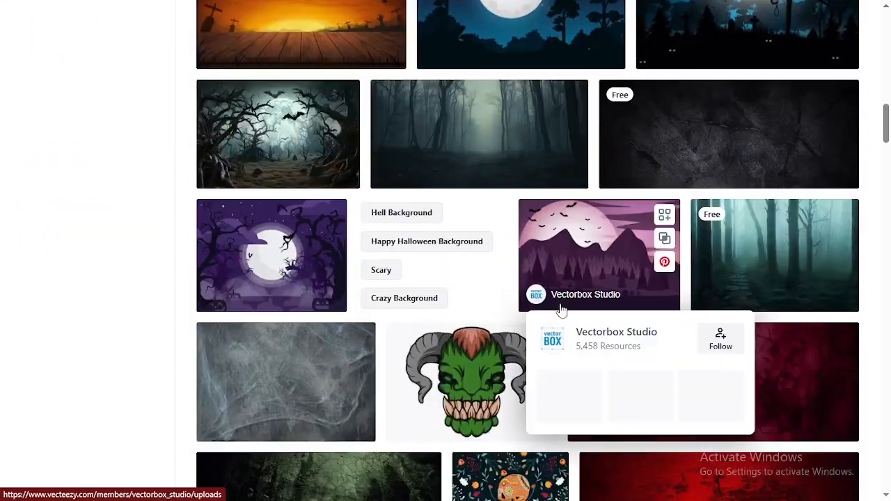
pyautogui.hotkey('alt', 'Tab')
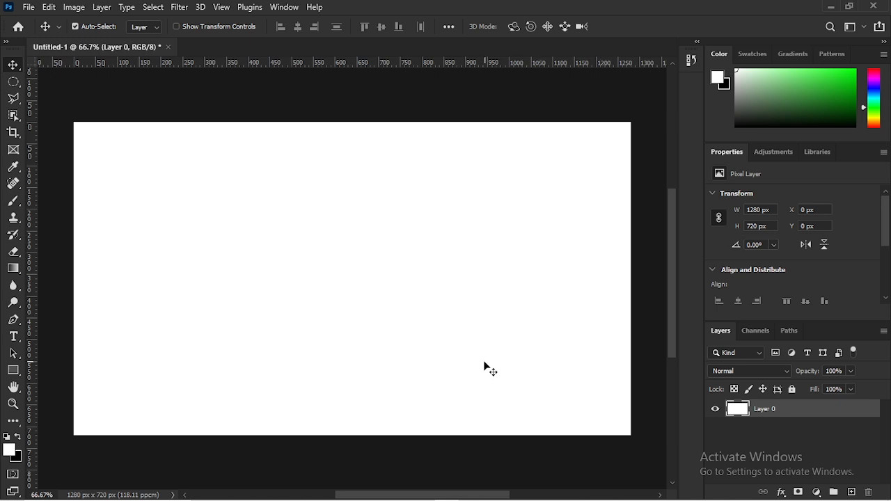
# Open the jr-korpa forest photo, fantasy-3028457 and the media_17e645 portrait from the Downloads folder in Photoshop as separate documents
pyautogui.moveTo(229, 491)
pyautogui.click(176, 456)
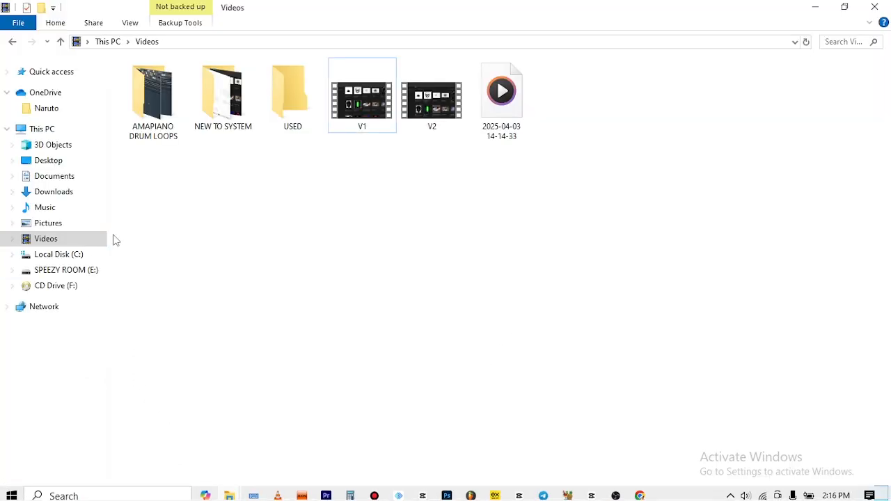
pyautogui.click(58, 193)
pyautogui.click(774, 131)
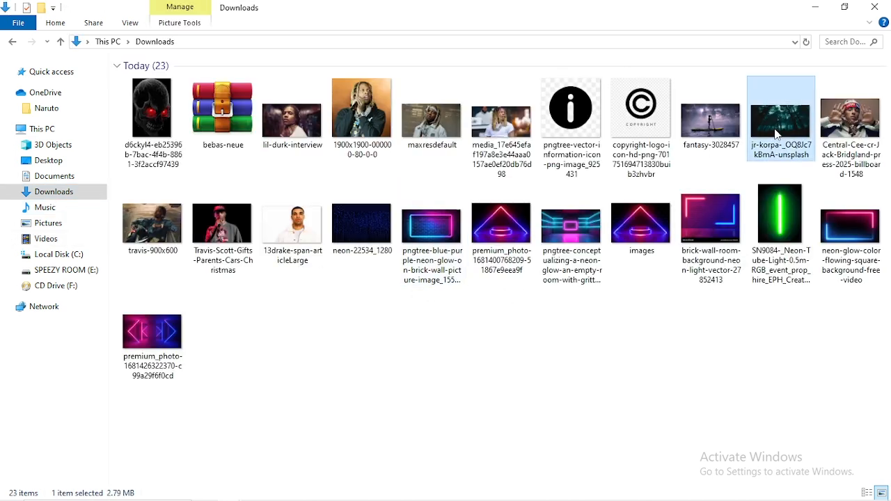
pyautogui.keyDown('ctrl'); pyautogui.click(720, 131); pyautogui.keyUp('ctrl')
pyautogui.keyDown('ctrl'); pyautogui.click(511, 135); pyautogui.keyUp('ctrl')
pyautogui.moveTo(497, 126); pyautogui.dragTo(250, 53)
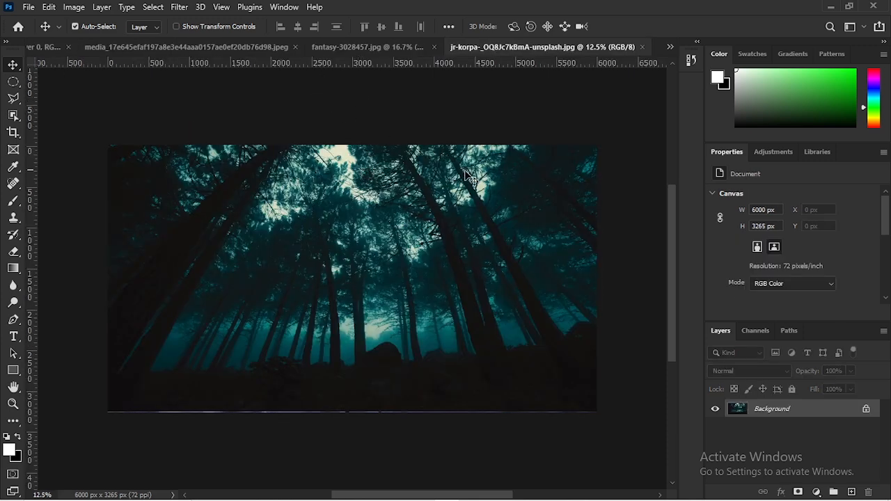
# Unlock the background layer of the jr-korpa forest image and bring up the fantasy-3028457 document
pyautogui.scroll(2, 672, 281)
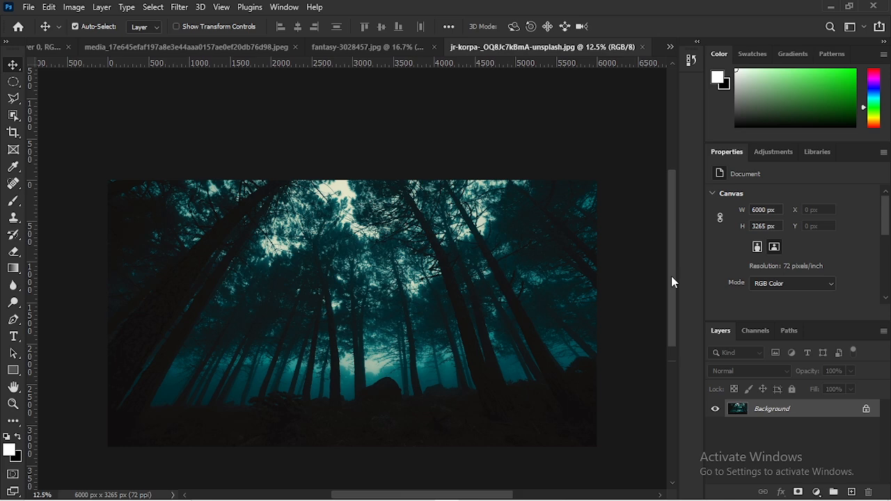
pyautogui.click(866, 411)
pyautogui.click(373, 48)
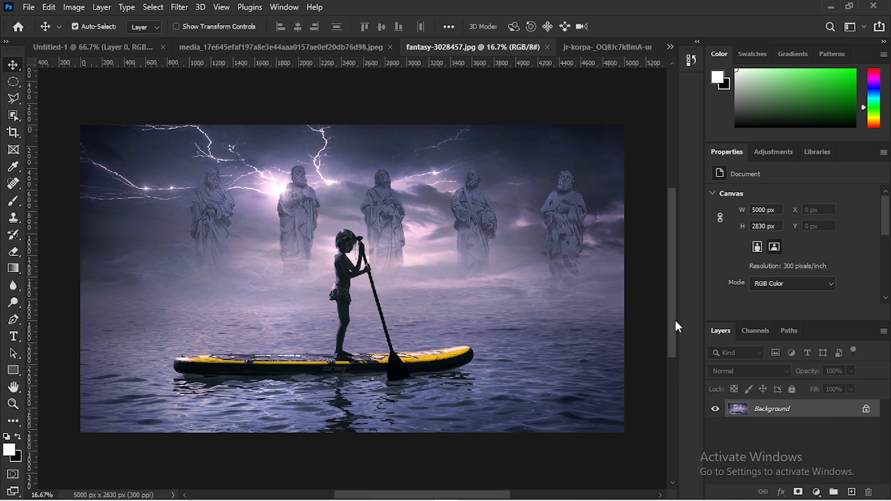
pyautogui.moveTo(671, 311); pyautogui.dragTo(670, 304)
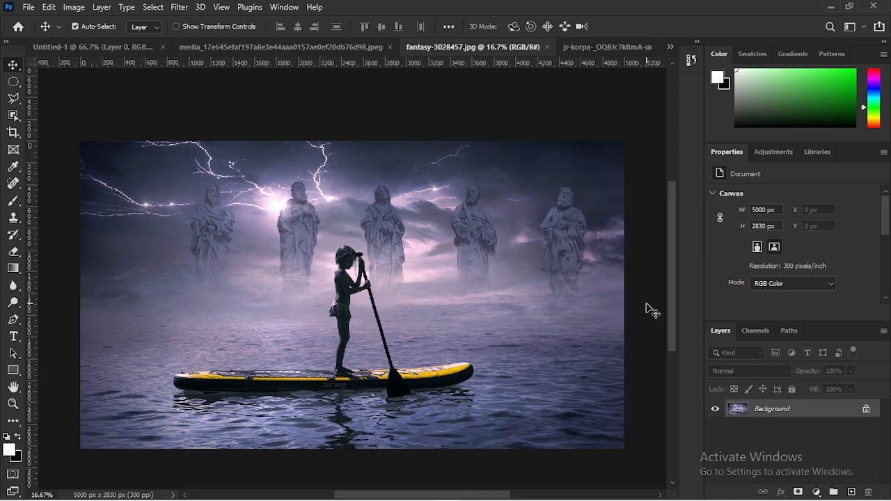
# Unlock the portrait image's background layer and remove the background around the man
pyautogui.hotkey('ctrl', 'shift', 'Tab')
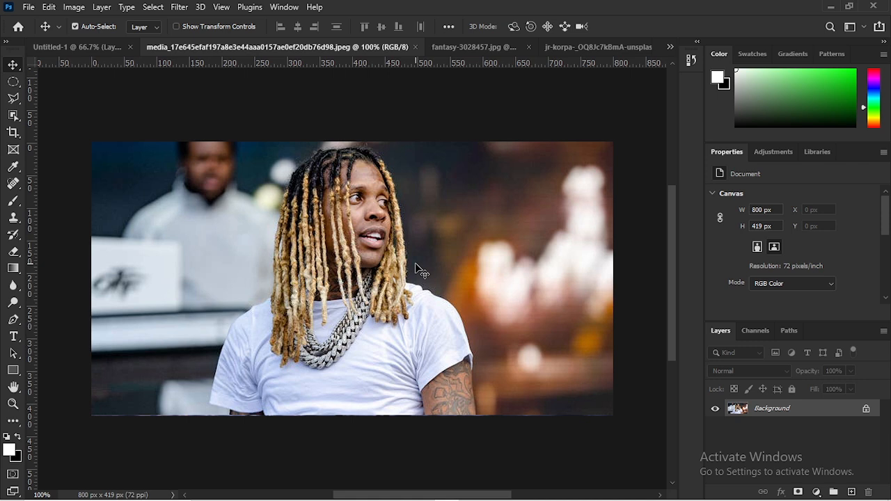
pyautogui.moveTo(671, 303)
pyautogui.mouseDown()
pyautogui.moveTo(672, 312)
pyautogui.moveTo(672, 294)
pyautogui.mouseUp()
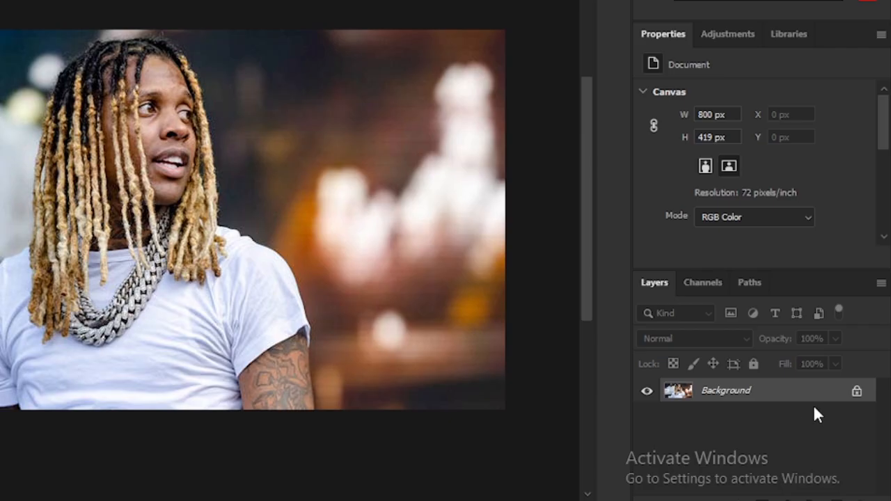
pyautogui.click(857, 392)
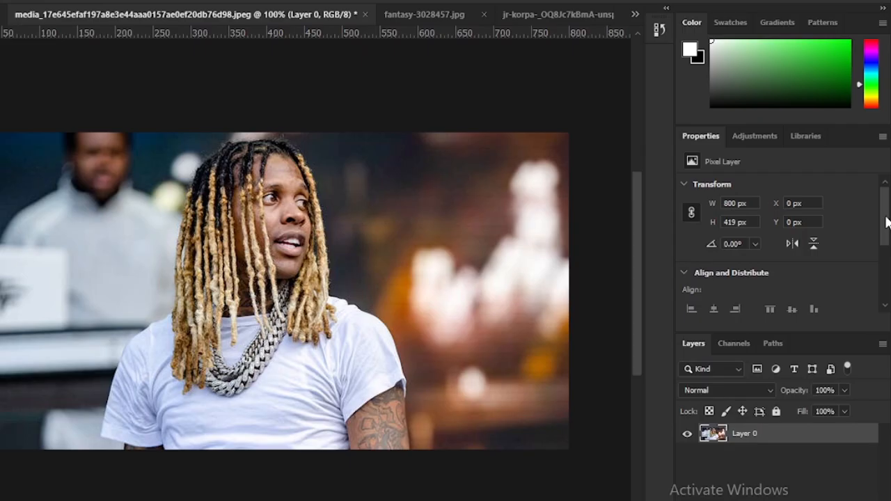
pyautogui.moveTo(885, 221); pyautogui.dragTo(885, 289)
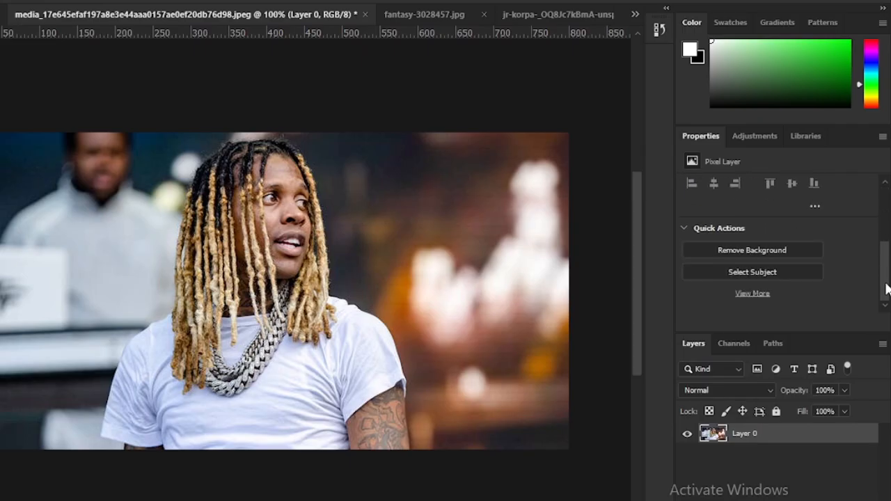
pyautogui.click(736, 248)
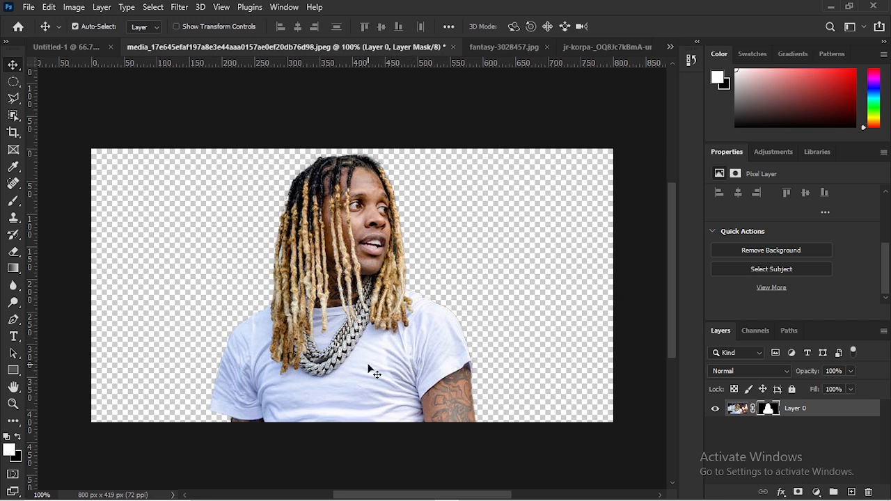
# Bring the cut-out man into the Untitled-1 document and position him near the middle of the canvas
pyautogui.moveTo(366, 376); pyautogui.dragTo(56, 53)
pyautogui.moveTo(79, 129); pyautogui.dragTo(444, 498)
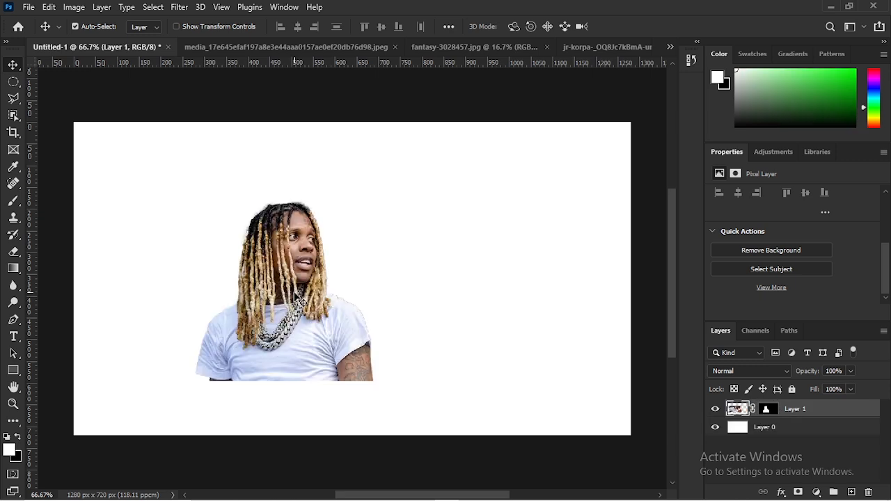
pyautogui.moveTo(299, 300); pyautogui.dragTo(346, 310)
pyautogui.press('ctrl')
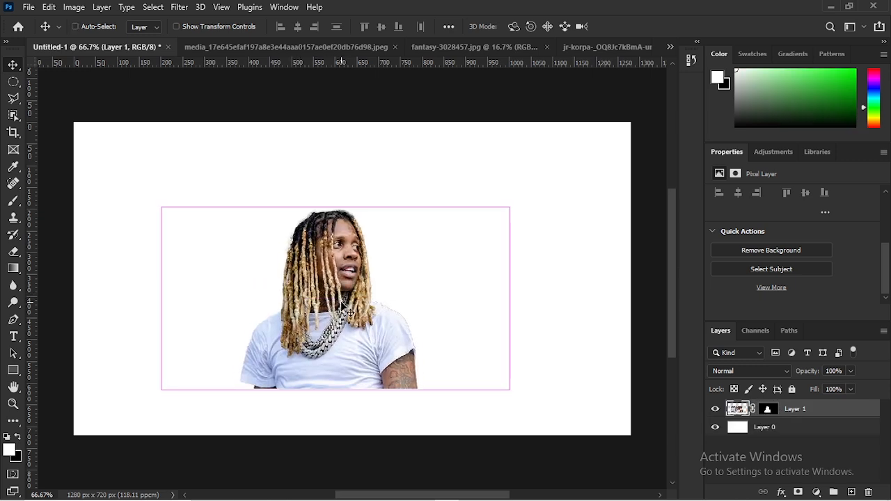
# Scale the cut-out man to about 143.5% and centre him horizontally along the canvas's lower edge
pyautogui.hotkey('ctrl', 't')
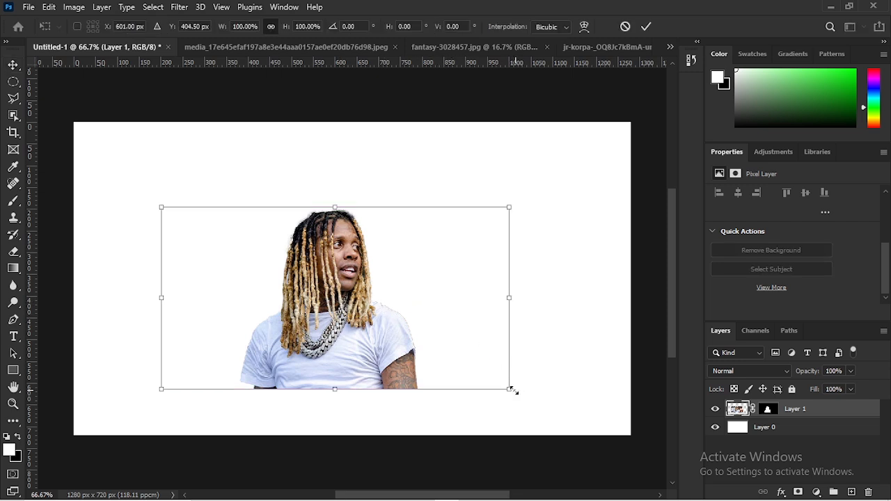
pyautogui.moveTo(509, 389); pyautogui.dragTo(581, 426)
pyautogui.moveTo(376, 367); pyautogui.dragTo(377, 378)
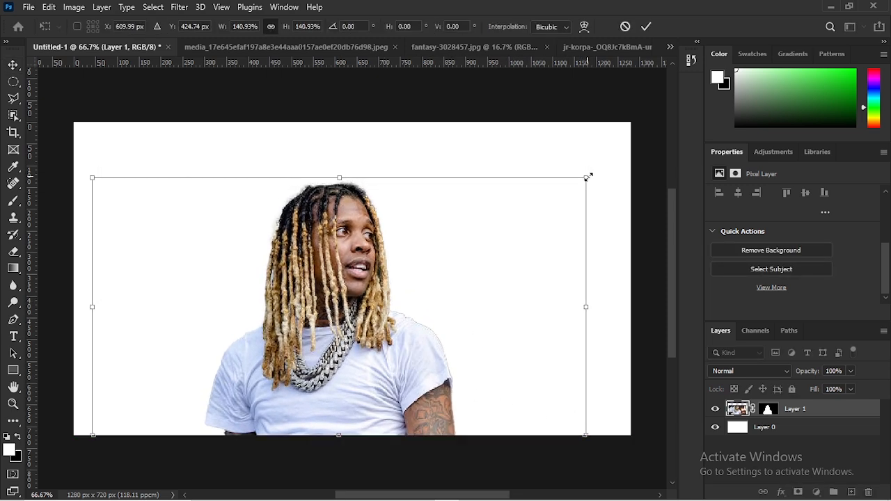
pyautogui.moveTo(584, 174); pyautogui.dragTo(592, 178)
pyautogui.moveTo(378, 349); pyautogui.dragTo(391, 348)
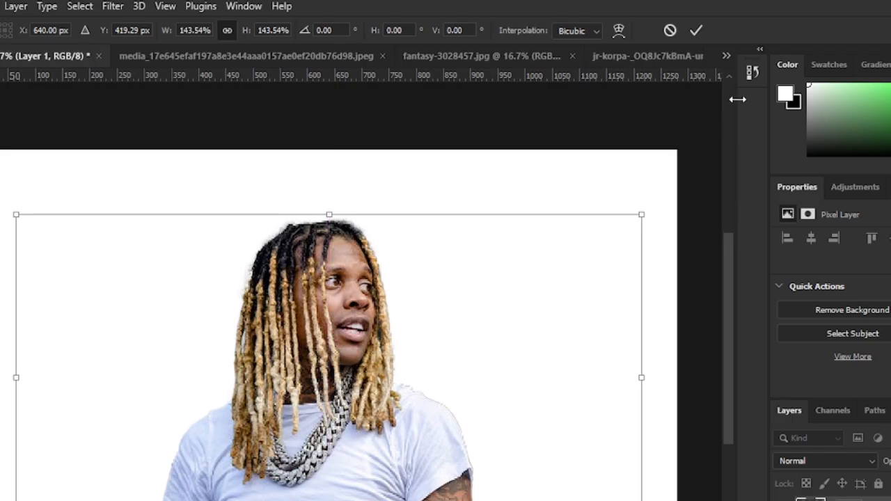
pyautogui.click(696, 31)
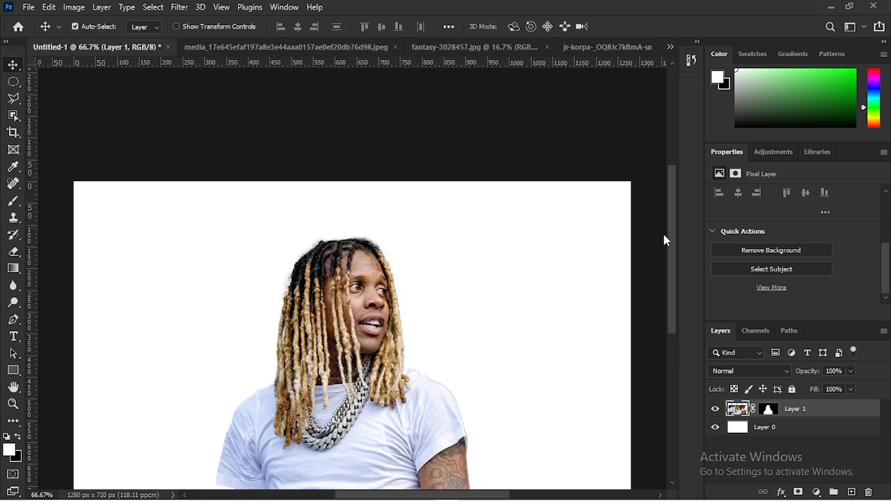
# Close the source portrait document without saving it
pyautogui.click(310, 47)
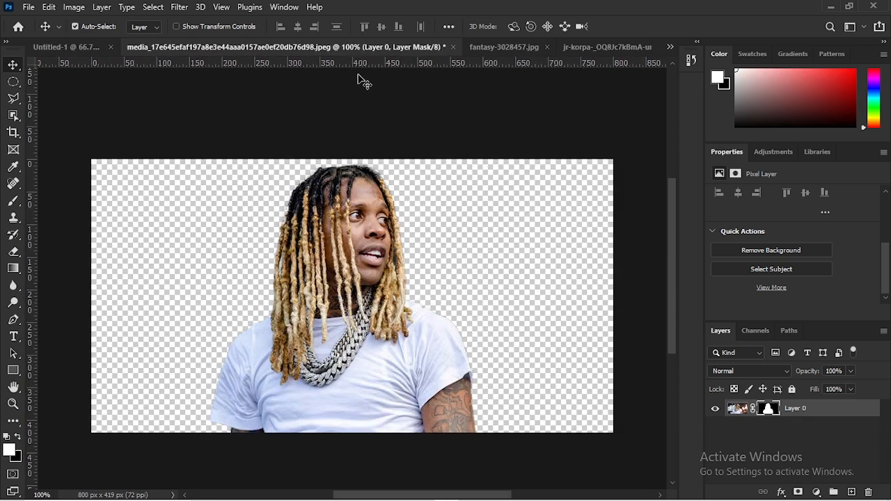
pyautogui.click(453, 47)
pyautogui.click(459, 208)
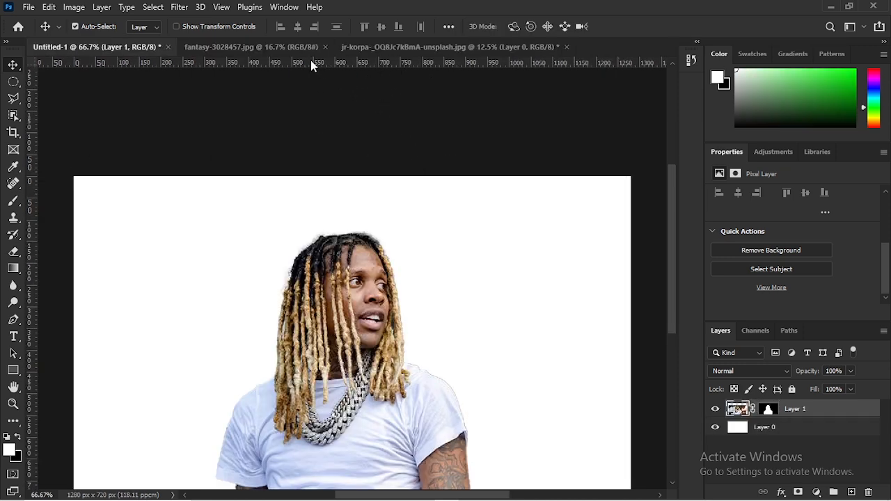
# Unlock the fantasy-3028457 image's background layer and bring the image into the Untitled-1 document
pyautogui.click(302, 50)
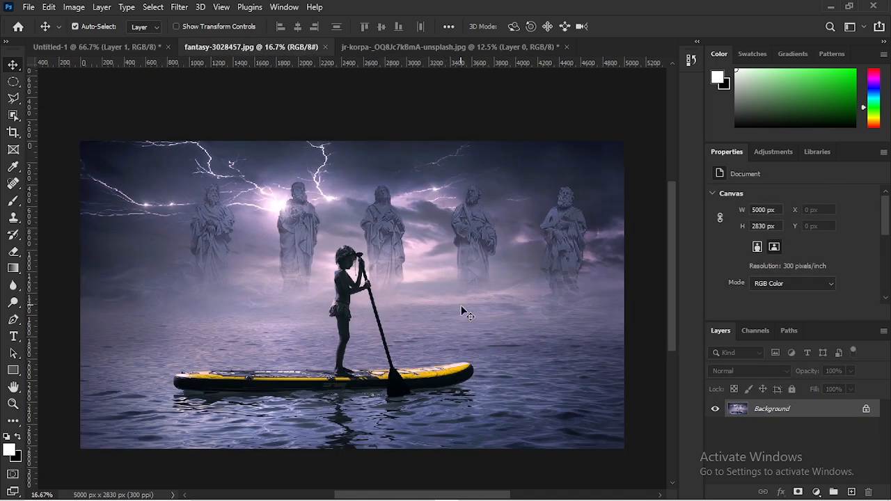
pyautogui.click(866, 411)
pyautogui.moveTo(456, 356); pyautogui.dragTo(245, 345)
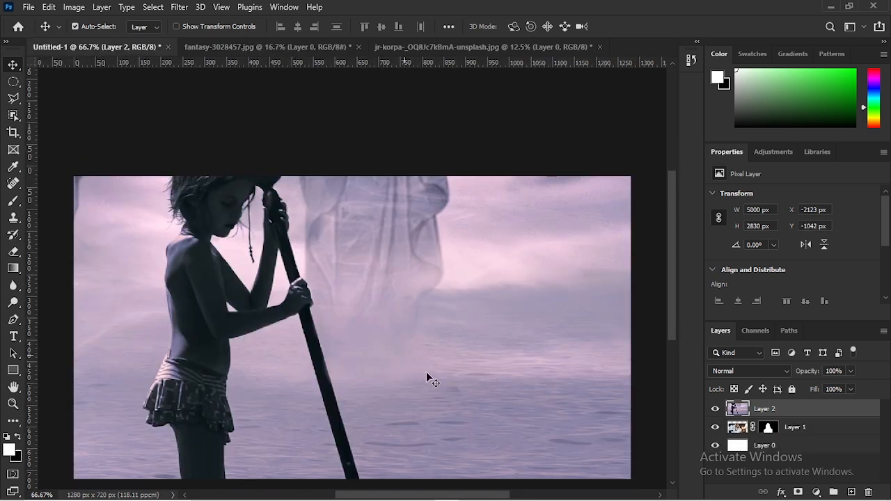
pyautogui.scroll(-2, 419, 371)
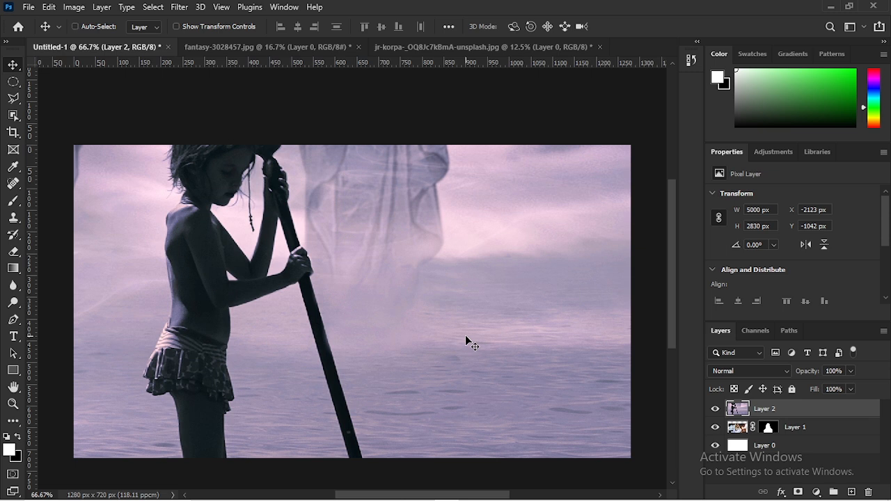
# Scale the fantasy image layer down to about 25.6% and align it to cover the whole canvas
pyautogui.hotkey('ctrl', 't')
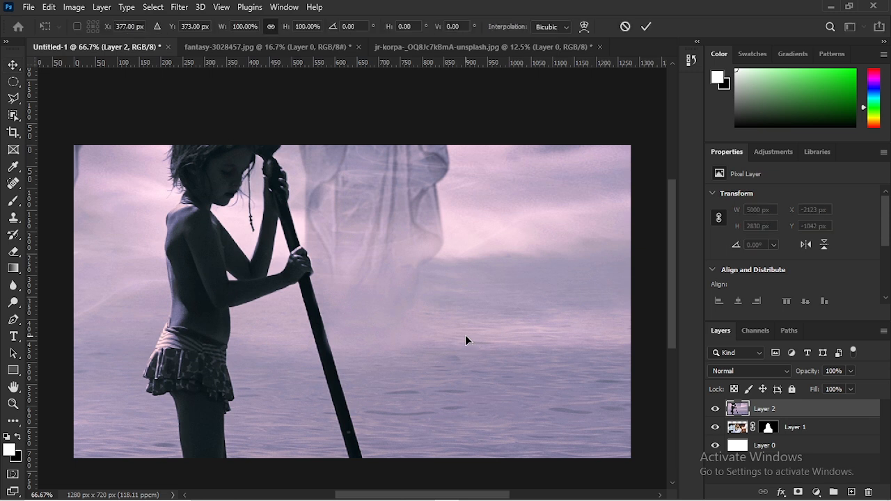
pyautogui.hotkey('ctrl', '-')
pyautogui.hotkey('ctrl', '-')
pyautogui.hotkey('ctrl', '-')
pyautogui.hotkey('ctrl', '-')
pyautogui.hotkey('ctrl', '-')
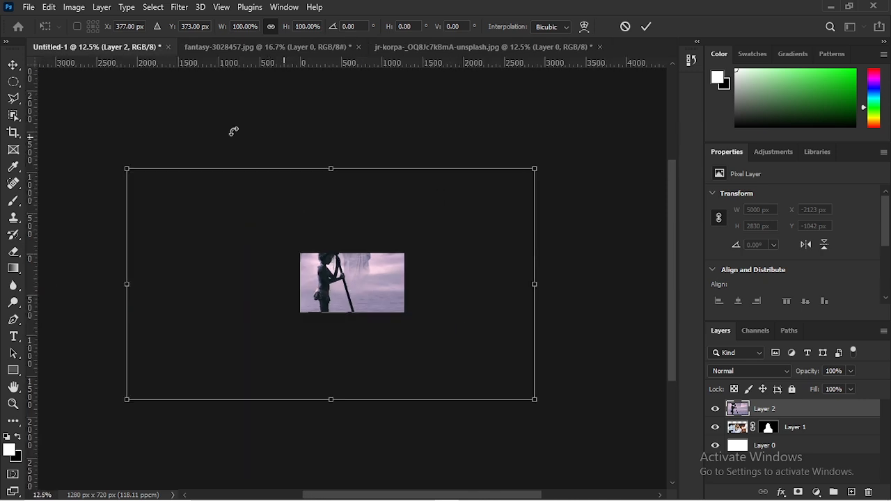
pyautogui.moveTo(126, 168); pyautogui.dragTo(278, 253)
pyautogui.moveTo(338, 288); pyautogui.dragTo(356, 288)
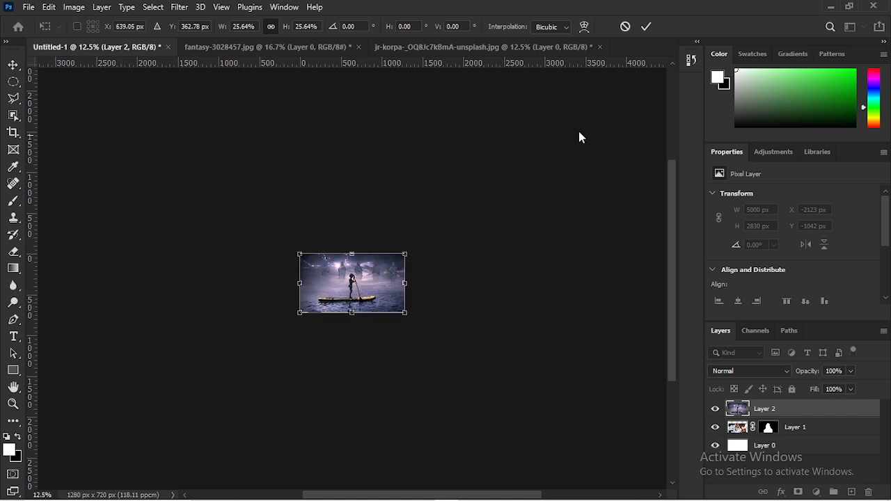
pyautogui.click(646, 28)
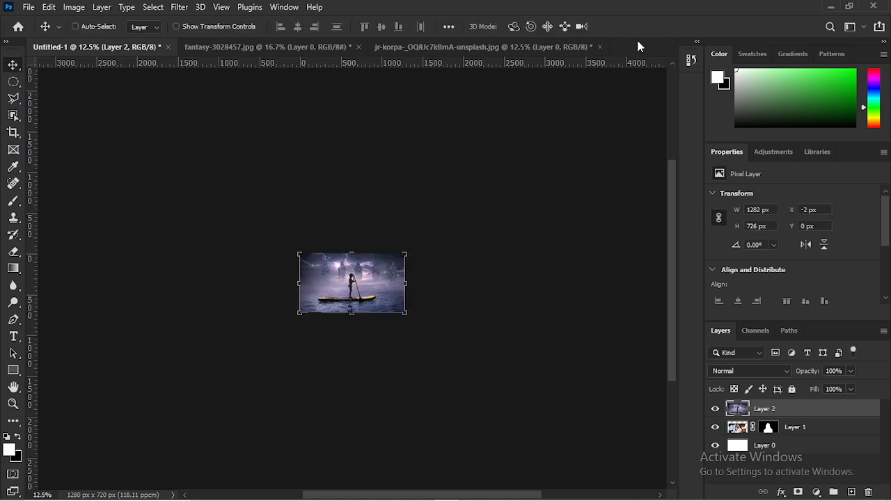
# Move the fantasy image layer below the cut-out man's layer
pyautogui.hotkey('ctrl', '0')
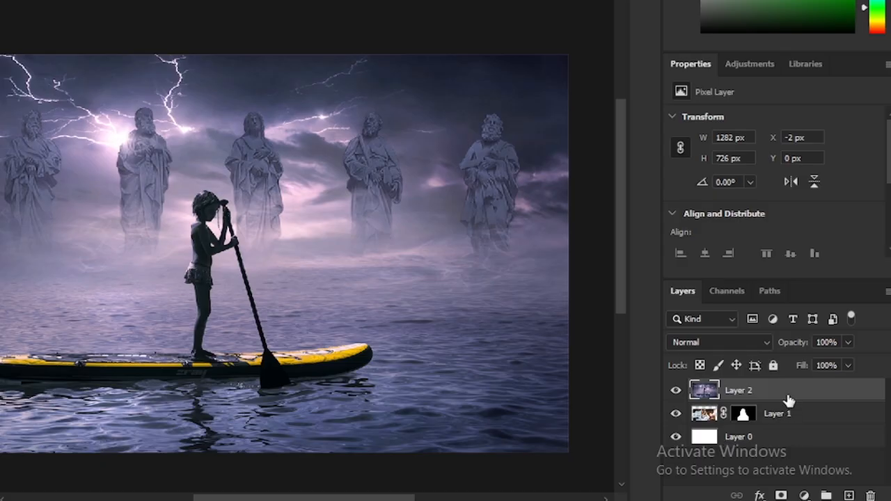
pyautogui.moveTo(787, 401); pyautogui.dragTo(785, 425)
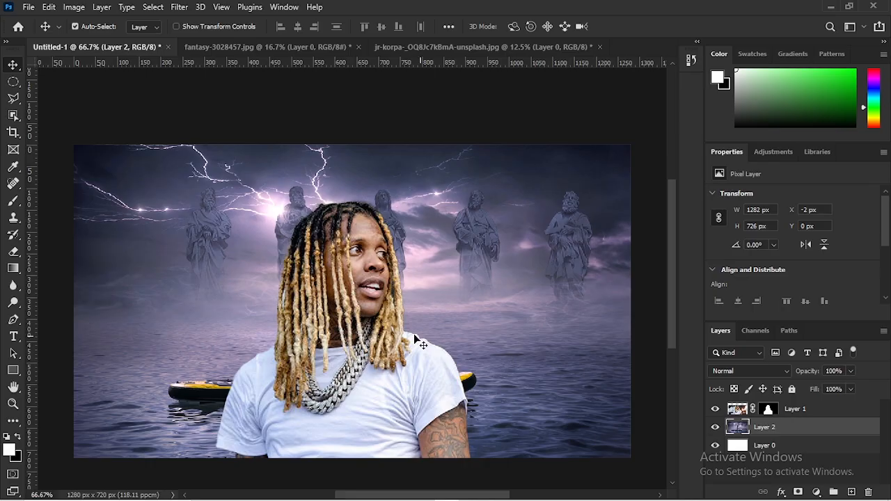
# Bring the dark forest image from the jr-korpa document into the Untitled-1 document
pyautogui.click(360, 360)
pyautogui.moveTo(361, 363); pyautogui.dragTo(362, 361)
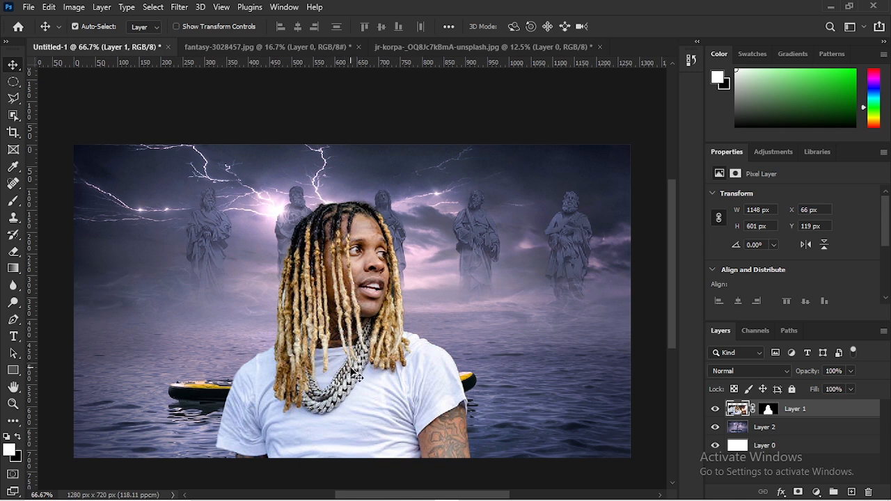
pyautogui.click(423, 48)
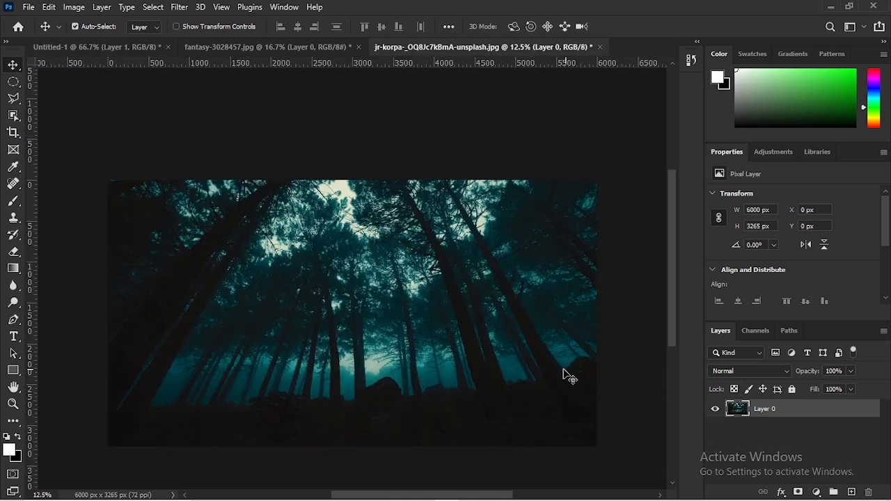
pyautogui.moveTo(512, 376); pyautogui.dragTo(376, 358)
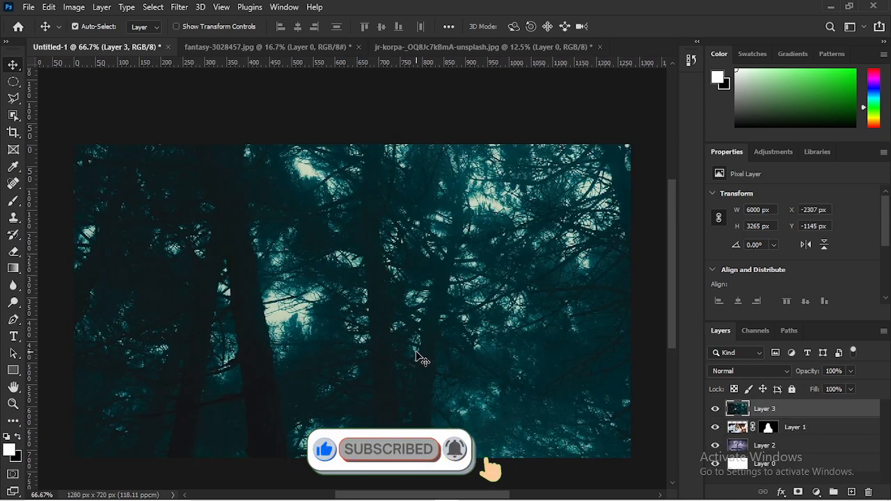
# Scale the forest layer down to about 1384 x 753 px, covering the canvas, and place it below the cut-out man's layer
pyautogui.press('ctrl')
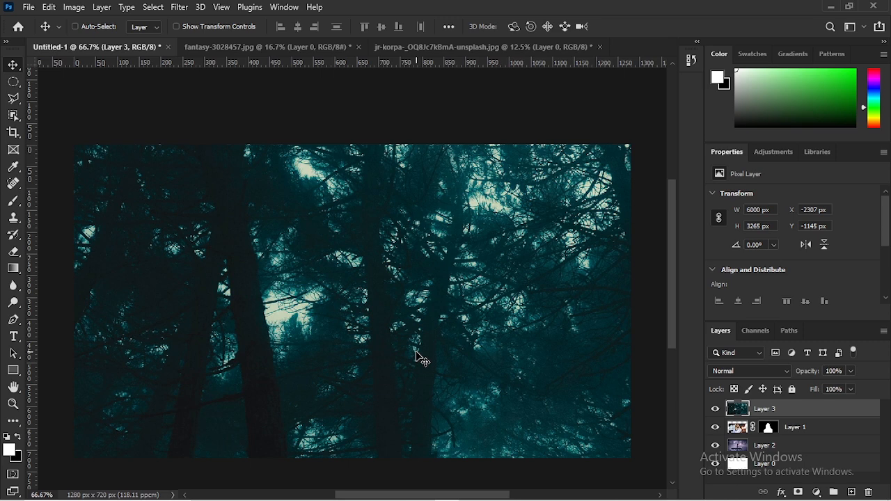
pyautogui.hotkey('ctrl', '-')
pyautogui.hotkey('ctrl', '-')
pyautogui.hotkey('ctrl', '-')
pyautogui.hotkey('ctrl', '-')
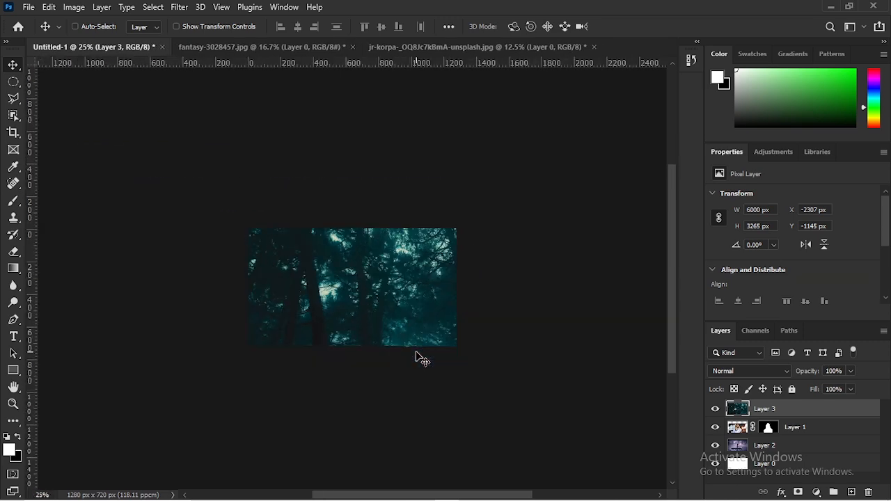
pyautogui.hotkey('ctrl', 't')
pyautogui.hotkey('ctrl', '-')
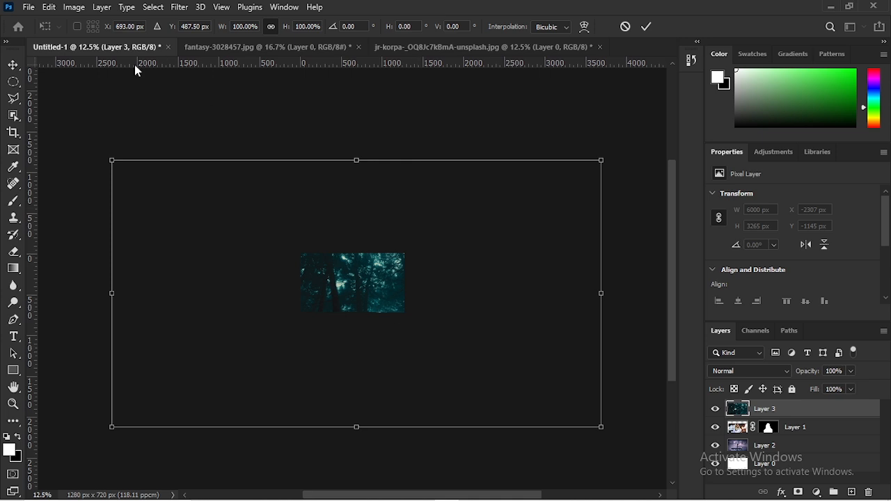
pyautogui.moveTo(114, 164); pyautogui.dragTo(302, 263)
pyautogui.moveTo(383, 307); pyautogui.dragTo(410, 313)
pyautogui.click(647, 26)
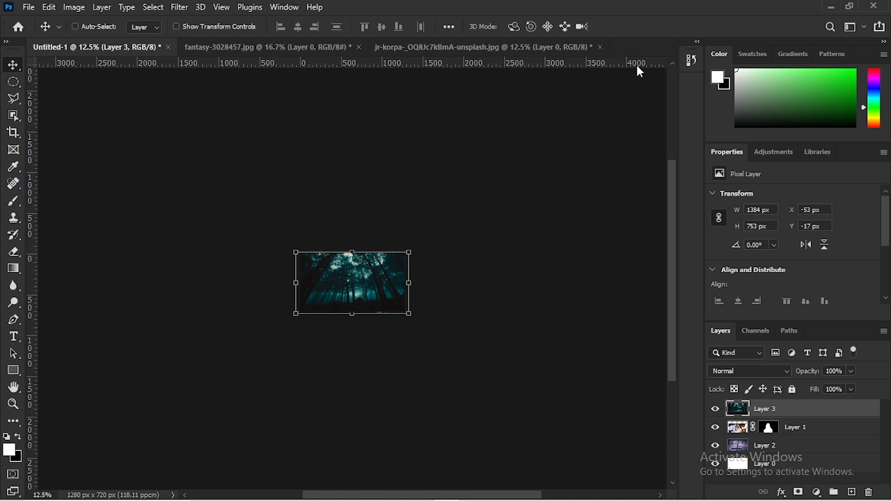
pyautogui.hotkey('ctrl', '0')
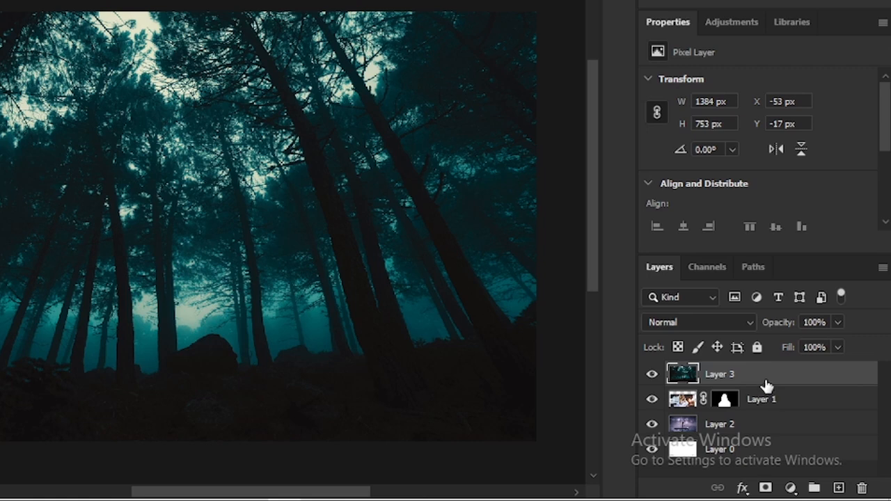
pyautogui.moveTo(798, 415); pyautogui.dragTo(796, 427)
pyautogui.moveTo(765, 401); pyautogui.dragTo(771, 411)
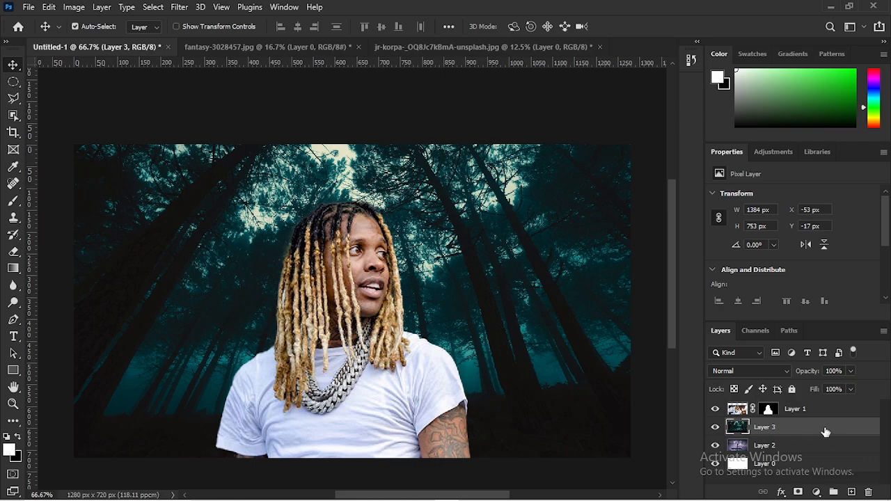
# Toggle the forest layer's visibility to compare it with the stormy fantasy background, and leave the forest layer hidden
pyautogui.click(715, 426)
pyautogui.click(714, 426)
pyautogui.click(715, 427)
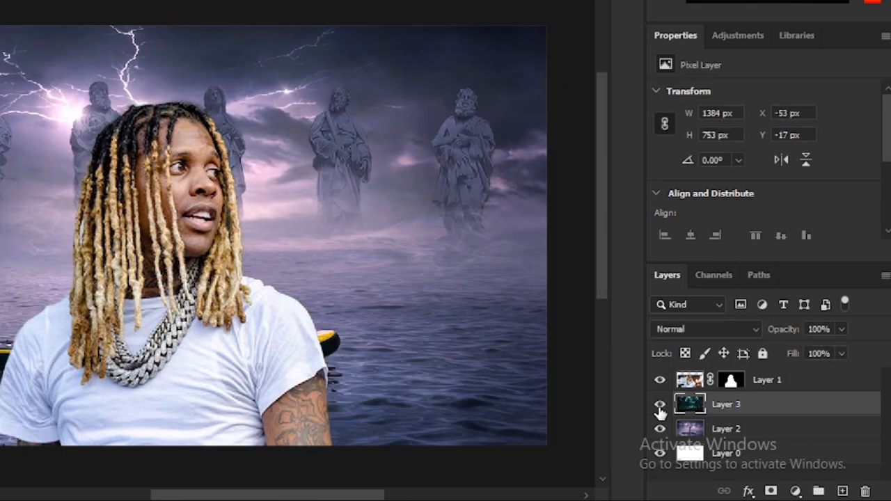
pyautogui.click(659, 406)
pyautogui.click(659, 407)
pyautogui.click(659, 406)
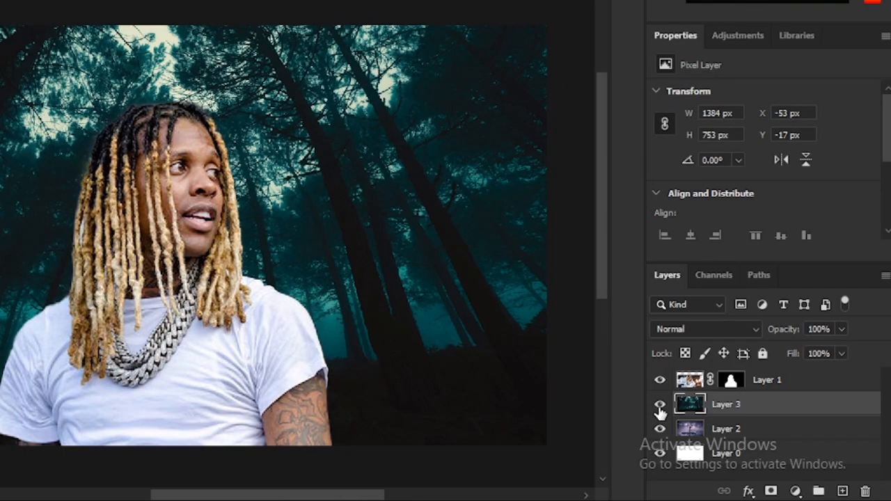
pyautogui.click(659, 406)
pyautogui.click(659, 406)
pyautogui.click(659, 406)
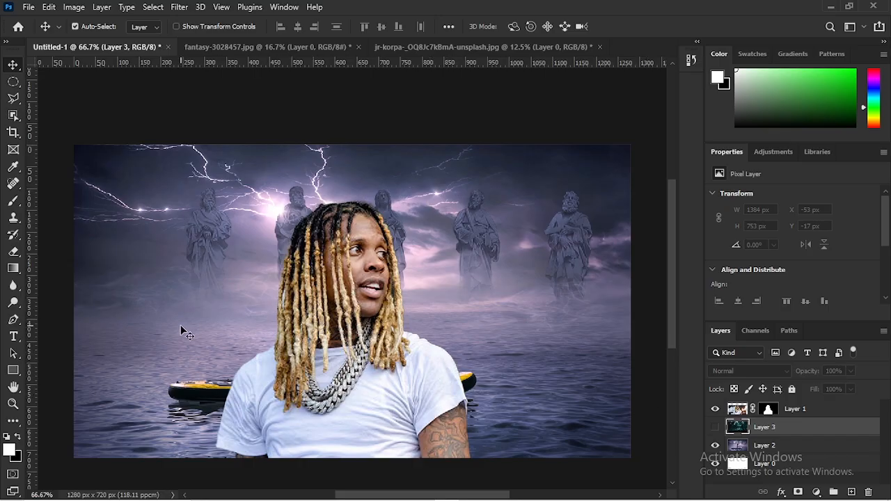
# Add two separate white text layers reading FREE and ME beside the man, behind his layer
pyautogui.click(13, 337)
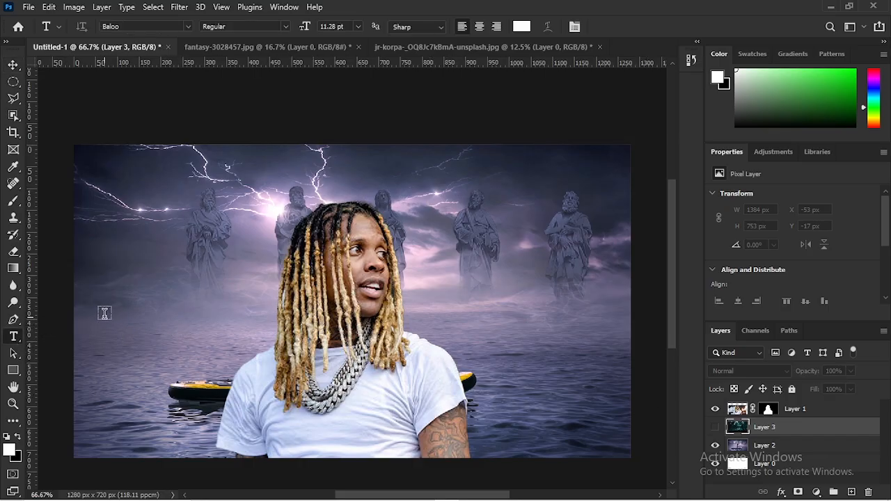
pyautogui.click(128, 300)
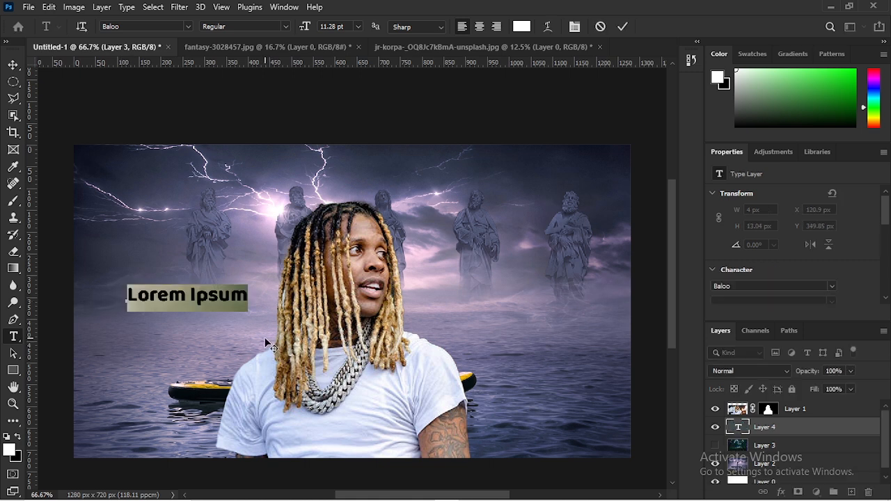
pyautogui.write('FREE')
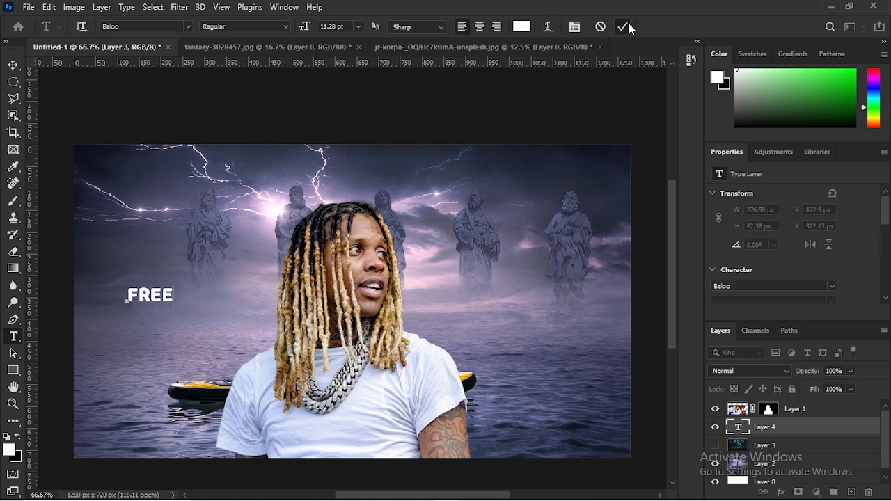
pyautogui.click(624, 25)
pyautogui.click(146, 342)
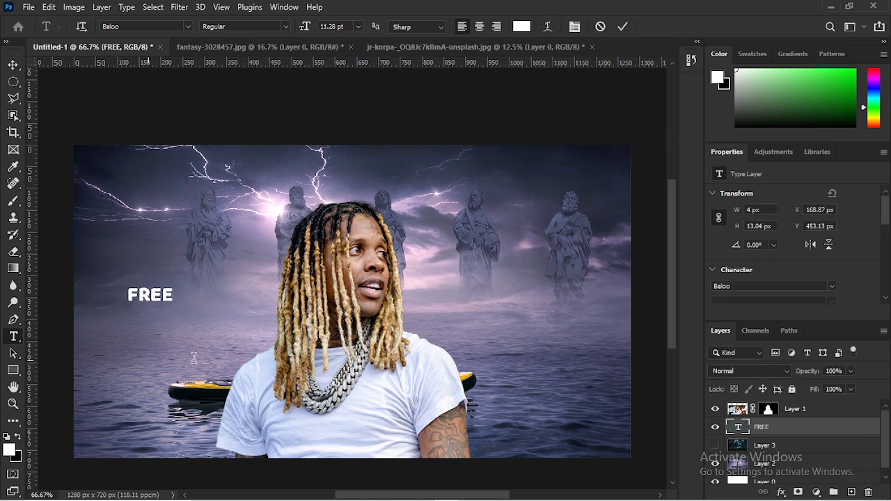
pyautogui.write('ME')
pyautogui.click(623, 27)
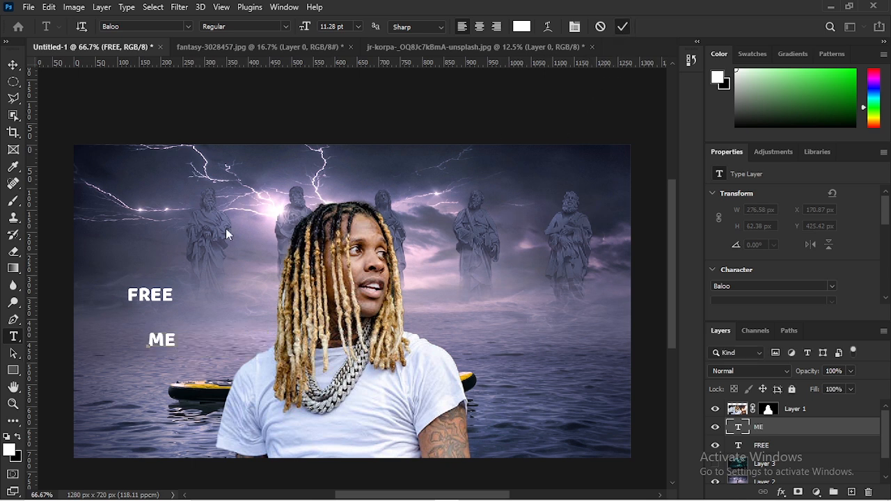
# Enlarge the FREE text to about 437 x 260 px and place it left of the man's face
pyautogui.click(13, 64)
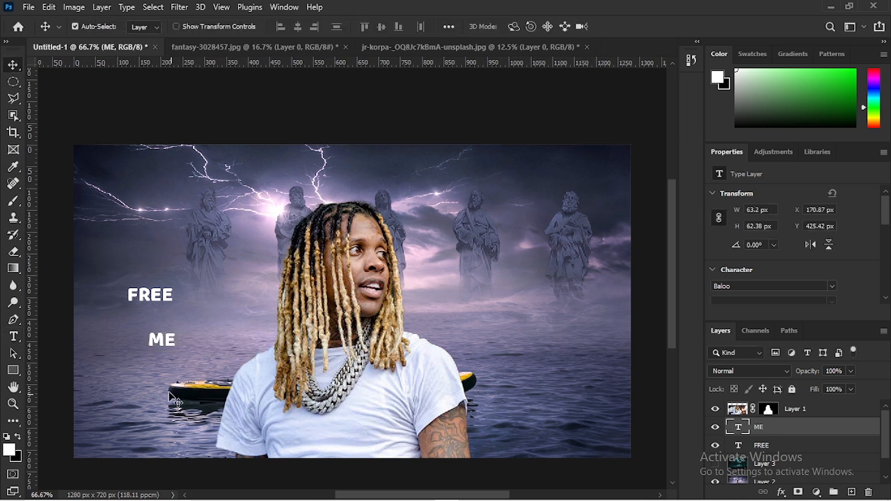
pyautogui.click(162, 300)
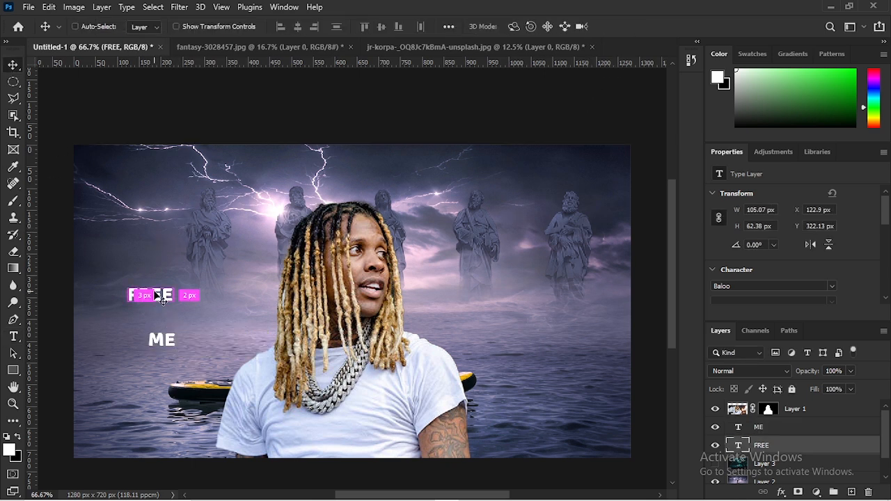
pyautogui.hotkey('ctrl', 't')
pyautogui.moveTo(174, 313); pyautogui.dragTo(226, 287)
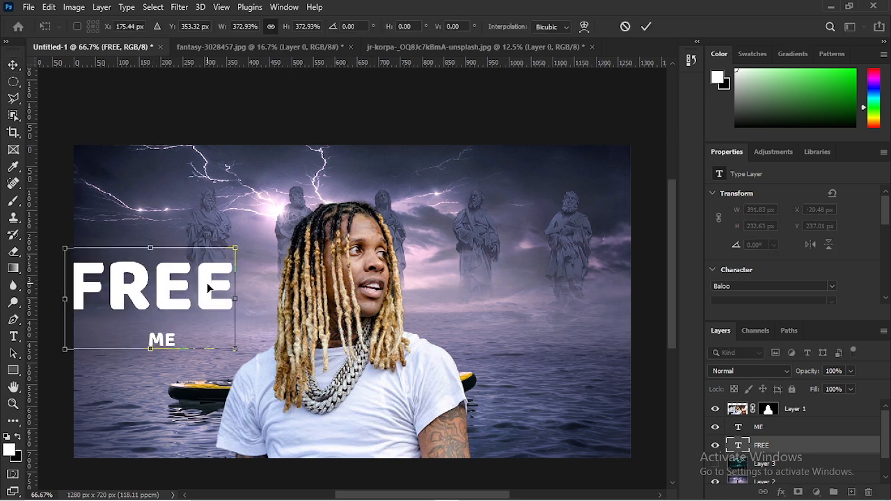
pyautogui.click(646, 26)
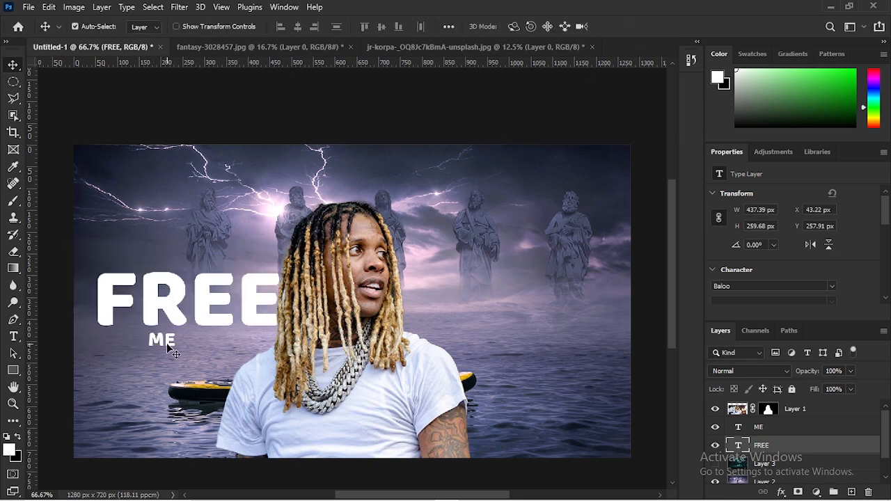
# Enlarge the ME text to about 509% and place it right of the man's face, level with FREE
pyautogui.click(171, 350)
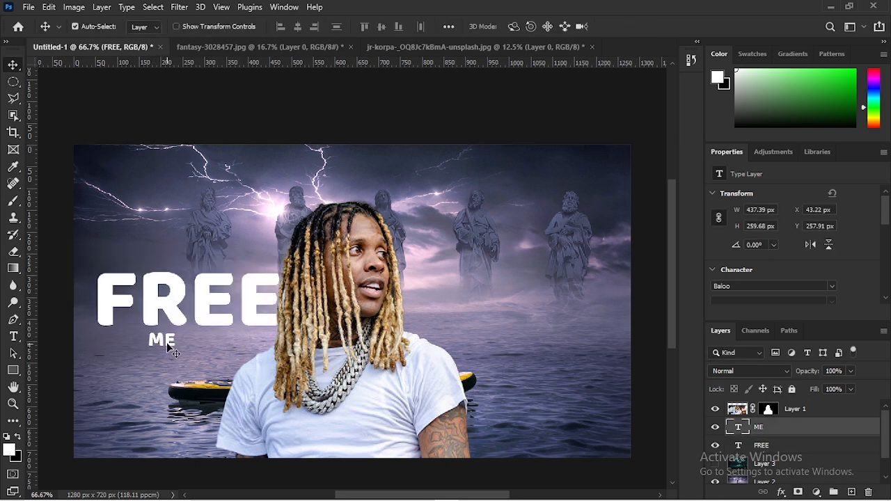
pyautogui.hotkey('ctrl', 't')
pyautogui.moveTo(183, 353); pyautogui.dragTo(246, 381)
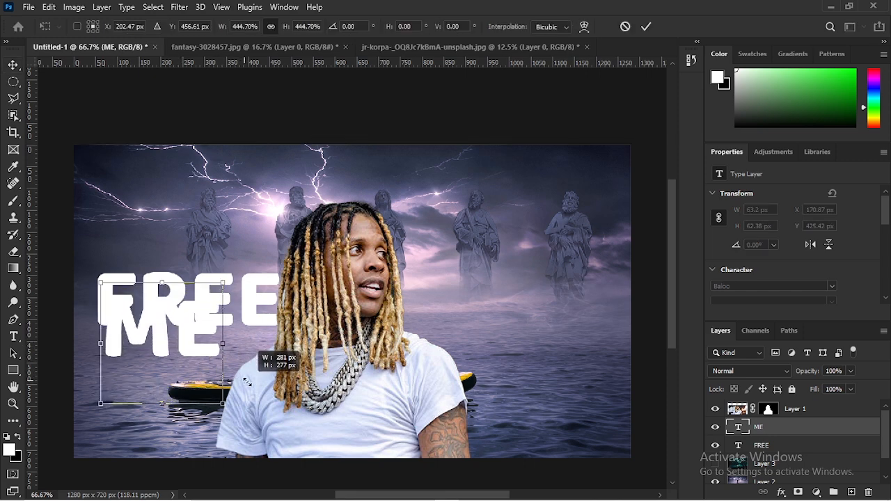
pyautogui.moveTo(234, 295); pyautogui.dragTo(494, 302)
pyautogui.moveTo(532, 375); pyautogui.dragTo(542, 384)
pyautogui.moveTo(506, 309); pyautogui.dragTo(511, 315)
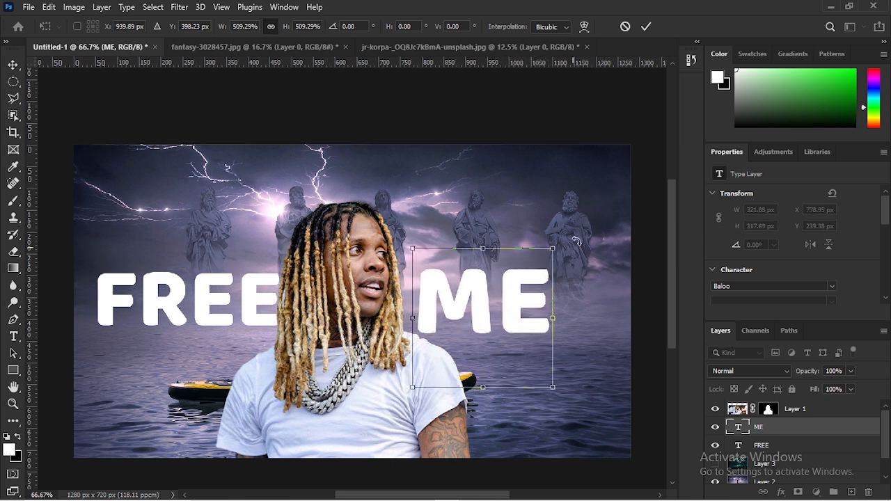
pyautogui.click(648, 25)
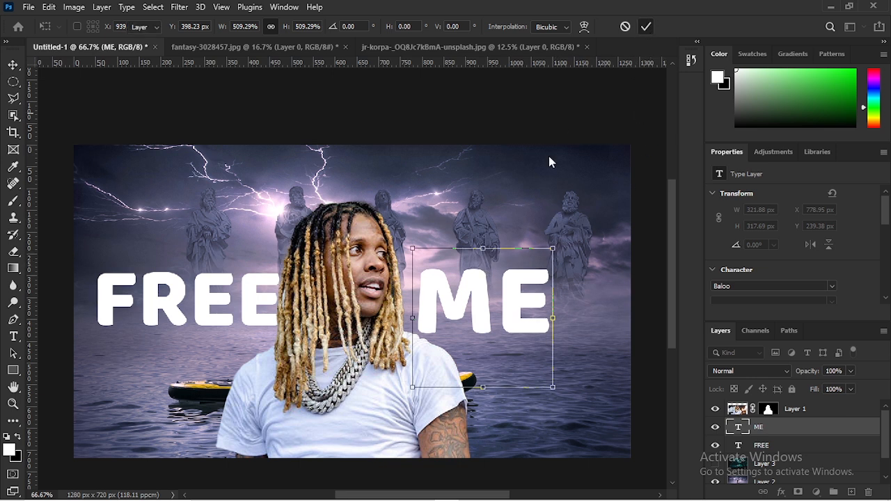
# Change the font of the FREE text to Montserrat Subrayada Bold
pyautogui.press('v')
pyautogui.moveTo(363, 324); pyautogui.dragTo(381, 328)
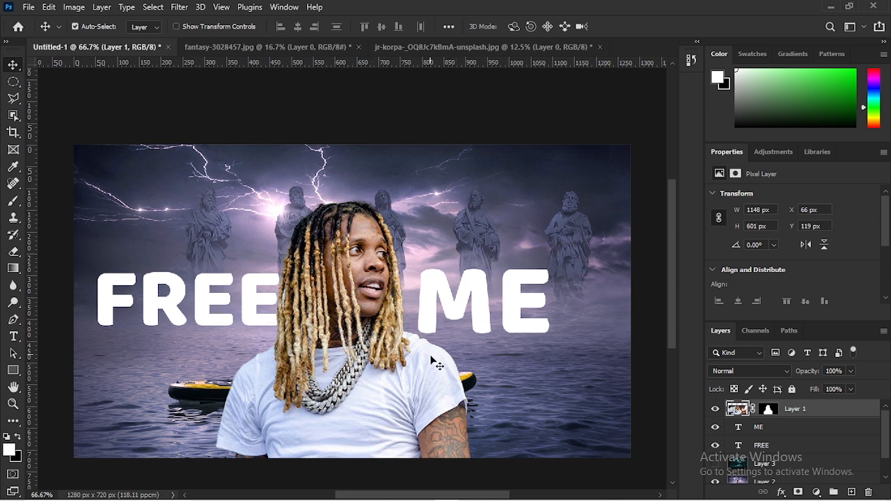
pyautogui.moveTo(377, 495); pyautogui.dragTo(363, 495)
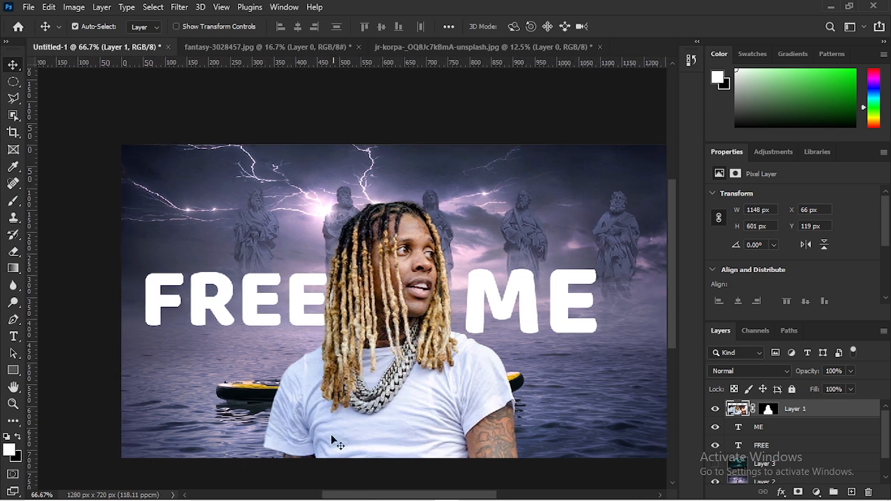
pyautogui.click(12, 338)
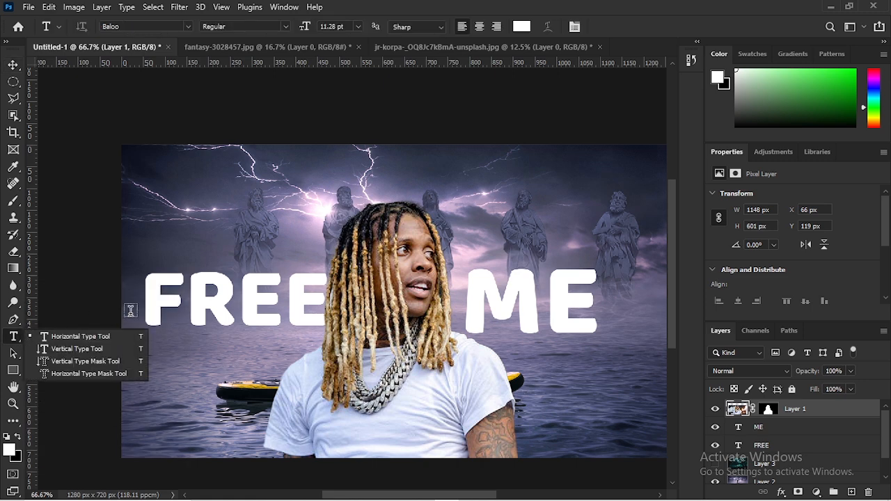
pyautogui.moveTo(144, 298); pyautogui.dragTo(327, 295)
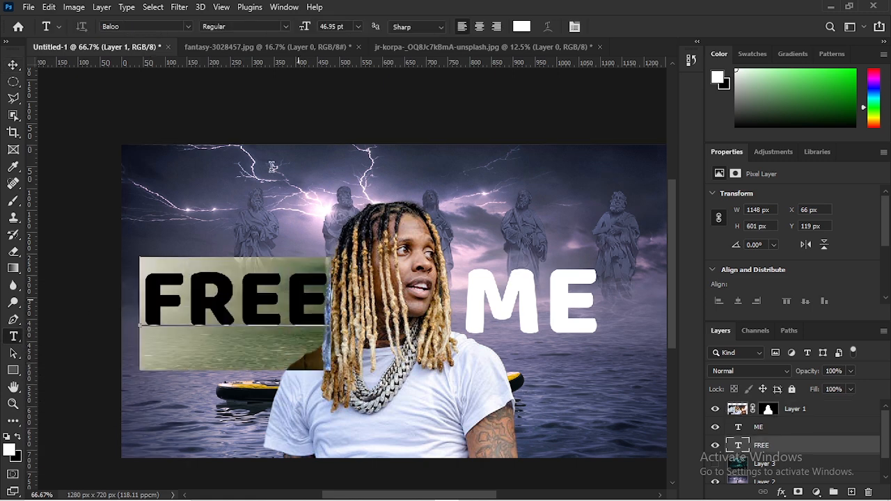
pyautogui.click(188, 26)
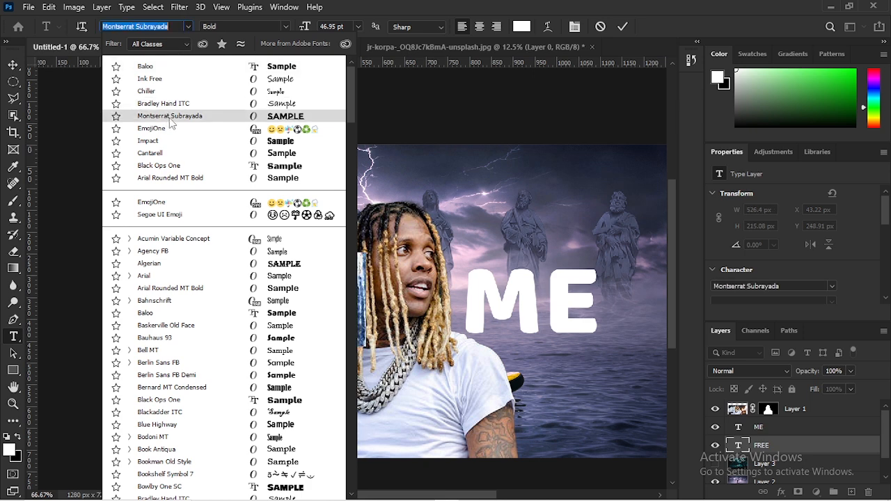
pyautogui.click(170, 116)
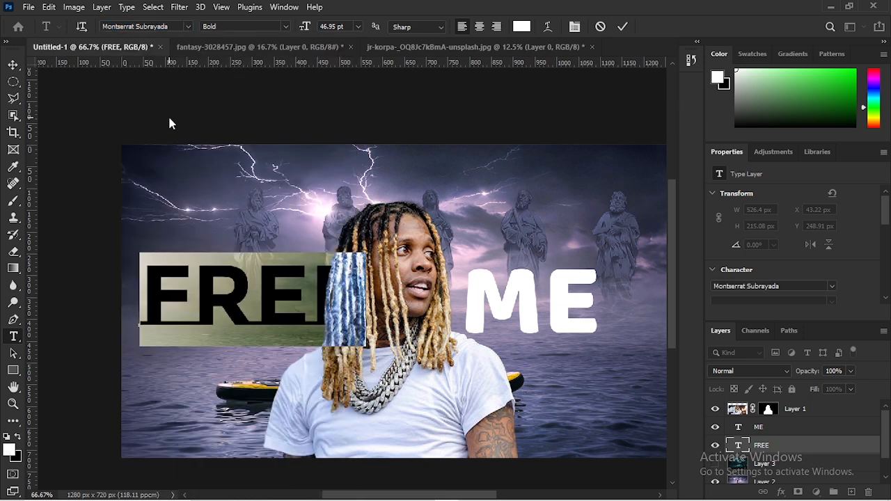
pyautogui.click(621, 27)
# Set the ME text in Montserrat Subrayada Bold to match the FREE text
pyautogui.click(465, 300)
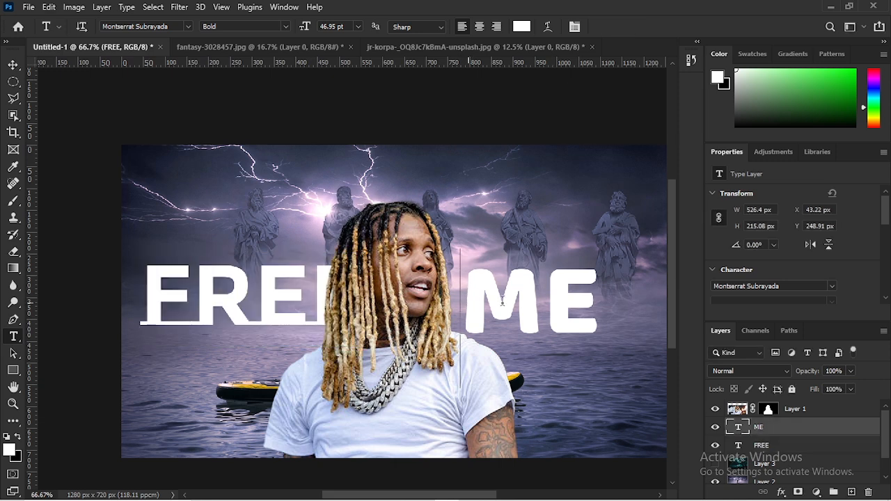
pyautogui.hotkey('ctrl', 'a')
pyautogui.click(186, 28)
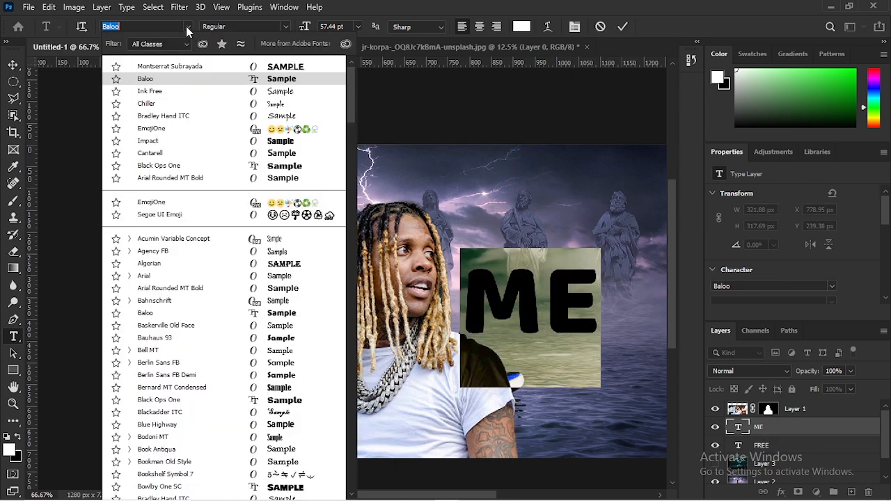
pyautogui.click(189, 68)
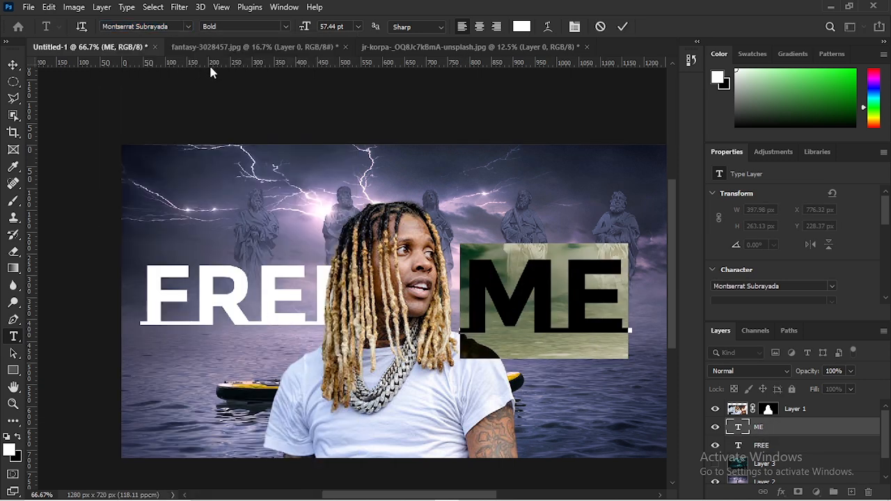
pyautogui.click(621, 27)
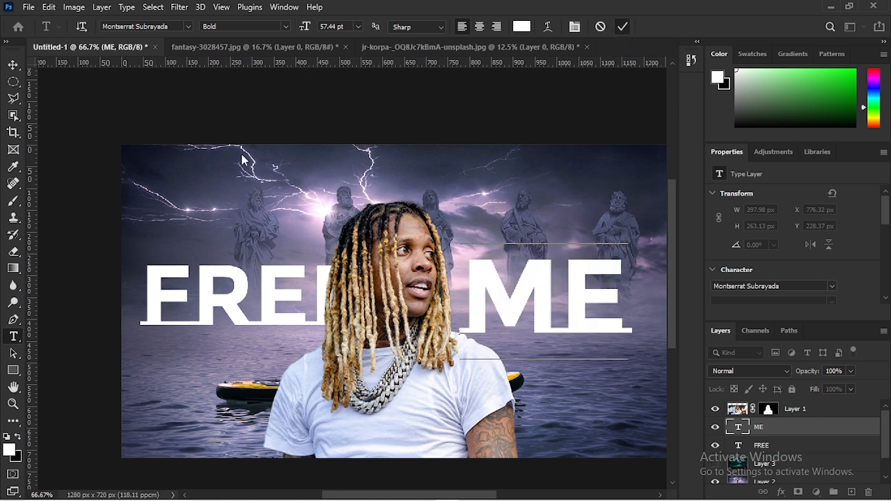
# Scale the ME text down to about 90%, roughly 360 x 238 px, keeping it right of the man's face
pyautogui.click(13, 64)
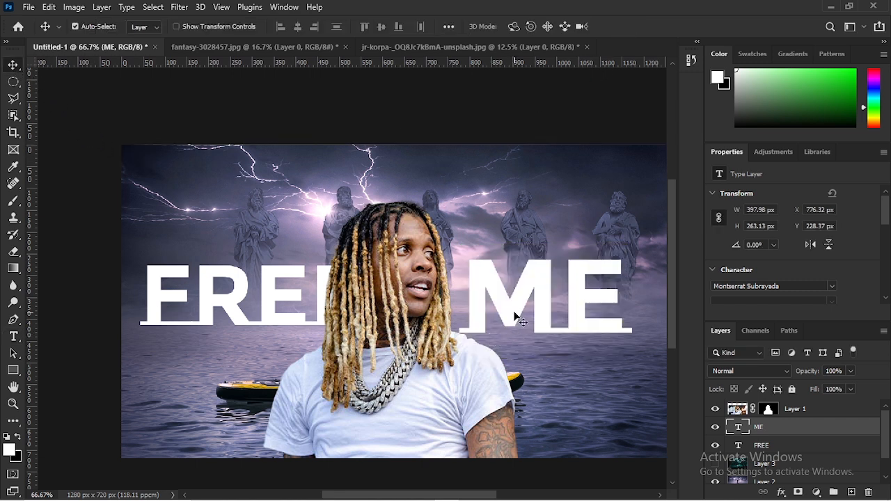
pyautogui.press('ctrl')
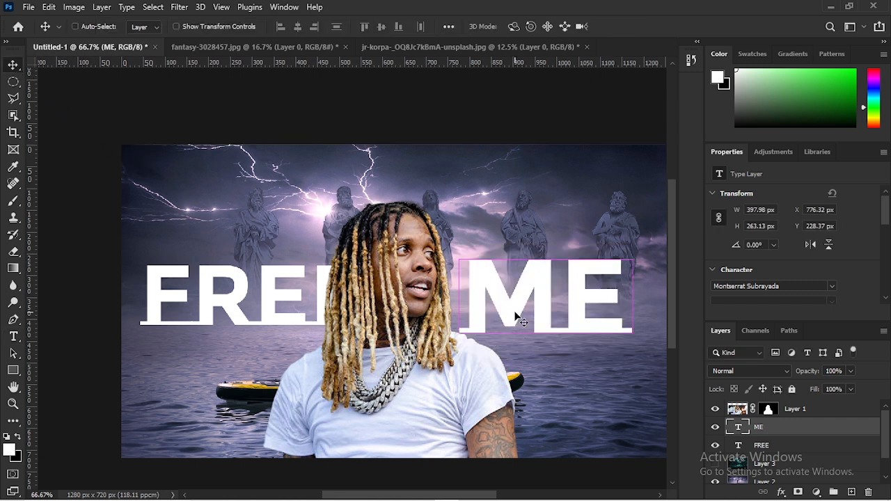
pyautogui.hotkey('ctrl', 't')
pyautogui.moveTo(633, 242); pyautogui.dragTo(623, 248)
pyautogui.click(645, 28)
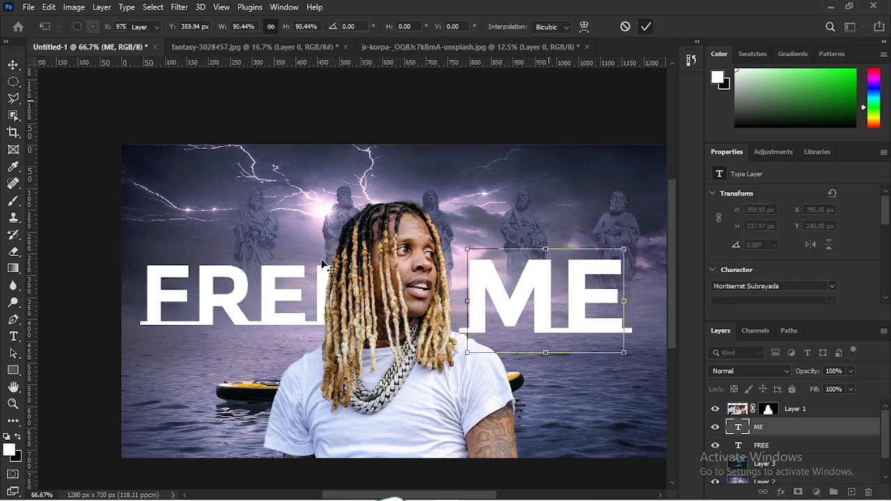
# Scale the FREE text down to about 84%, roughly 444 x 181 px, and shift it left so all four letters clear the man's hair
pyautogui.click(333, 294)
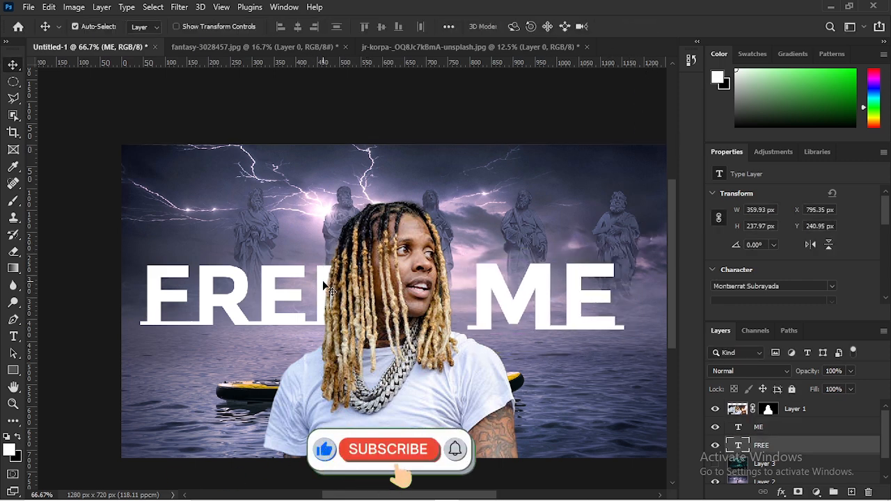
pyautogui.hotkey('ctrl', 't')
pyautogui.moveTo(369, 254); pyautogui.dragTo(343, 263)
pyautogui.moveTo(308, 298); pyautogui.dragTo(284, 296)
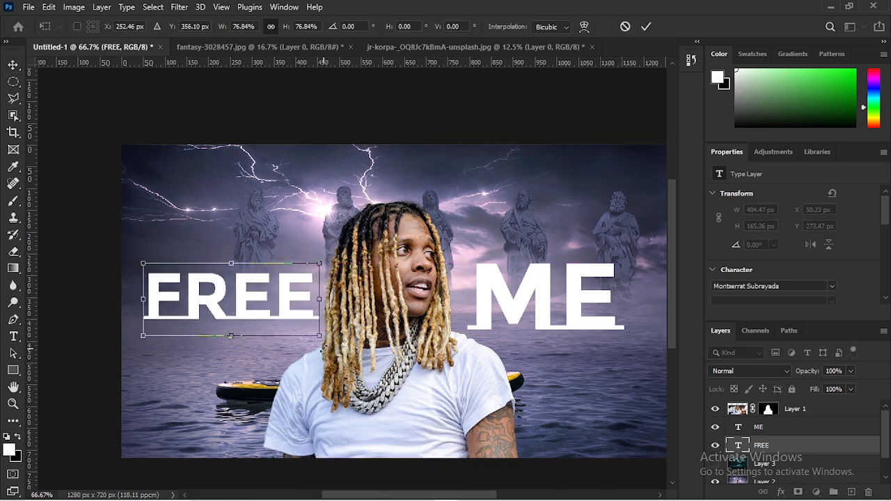
pyautogui.moveTo(319, 336); pyautogui.dragTo(329, 341)
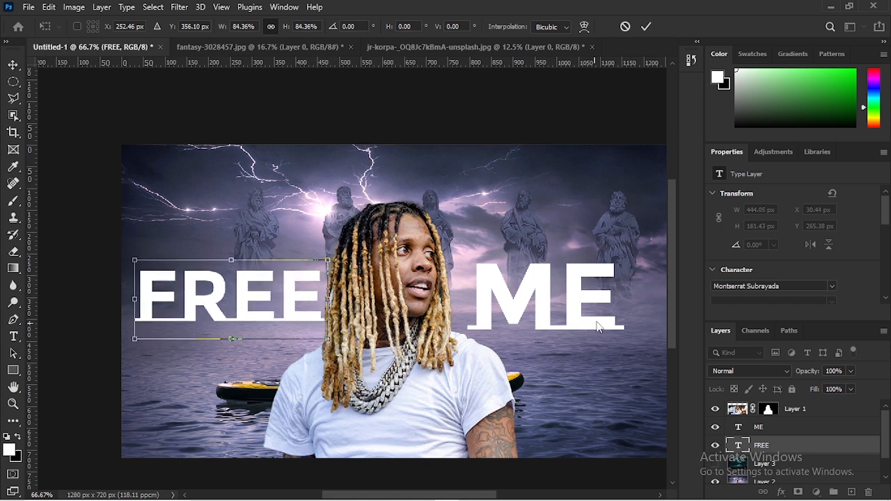
pyautogui.scroll(-2, 669, 285)
pyautogui.scroll(-2, 664, 289)
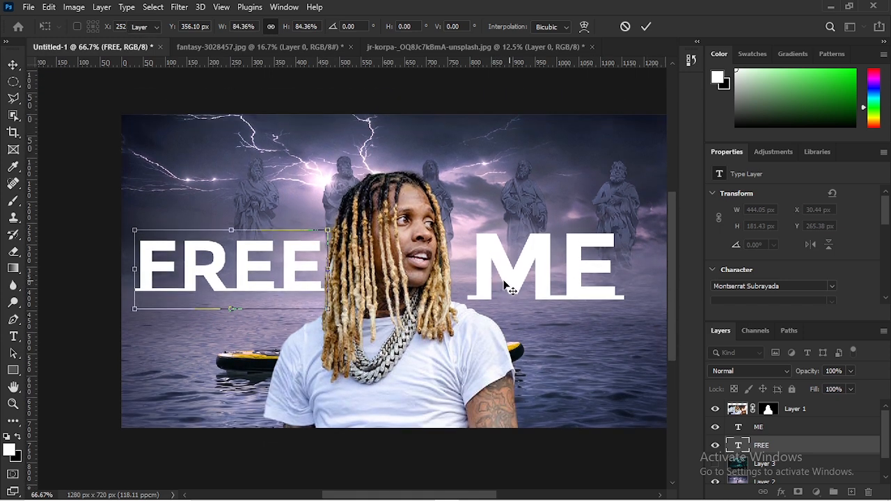
pyautogui.press('Return')
# Adjust the ME text's position beside the man, leaving it slightly closer to his face
pyautogui.moveTo(515, 288); pyautogui.dragTo(496, 286)
pyautogui.moveTo(440, 346); pyautogui.dragTo(443, 345)
pyautogui.moveTo(670, 306); pyautogui.dragTo(668, 297)
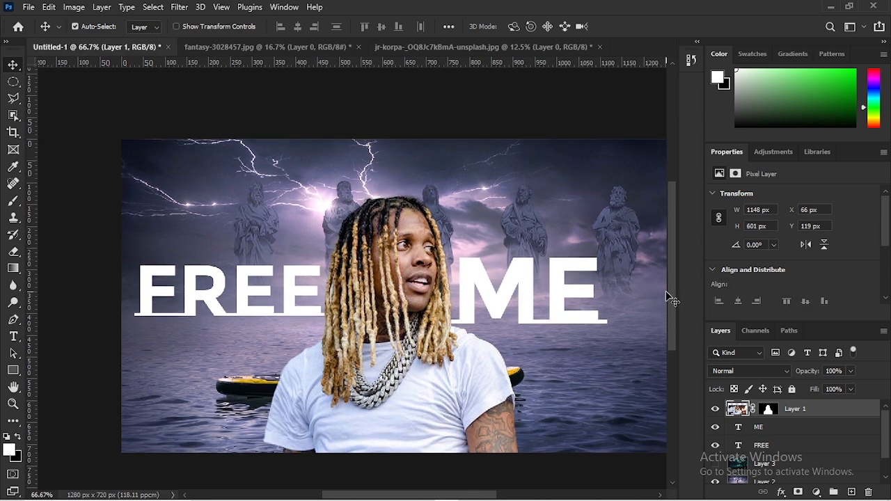
pyautogui.moveTo(559, 303); pyautogui.dragTo(572, 304)
pyautogui.moveTo(426, 341); pyautogui.dragTo(428, 340)
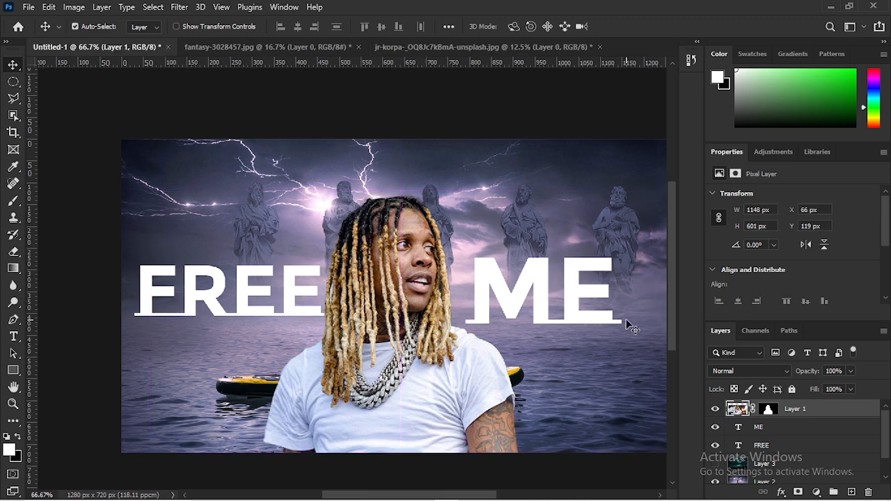
# Save the document as the Photoshop file TYPE BEAT in the THUMBNAILS folder
pyautogui.press('ctrl')
pyautogui.hotkey('ctrl', 's')
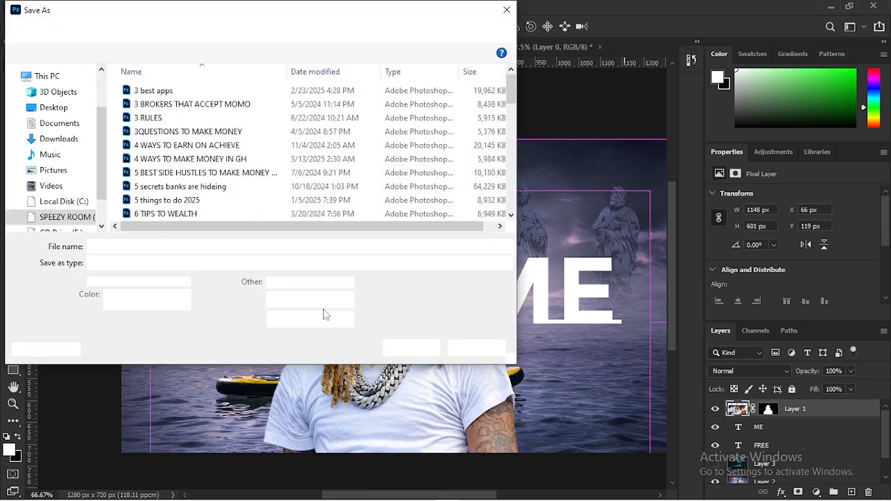
pyautogui.write('TYPE BEAT')
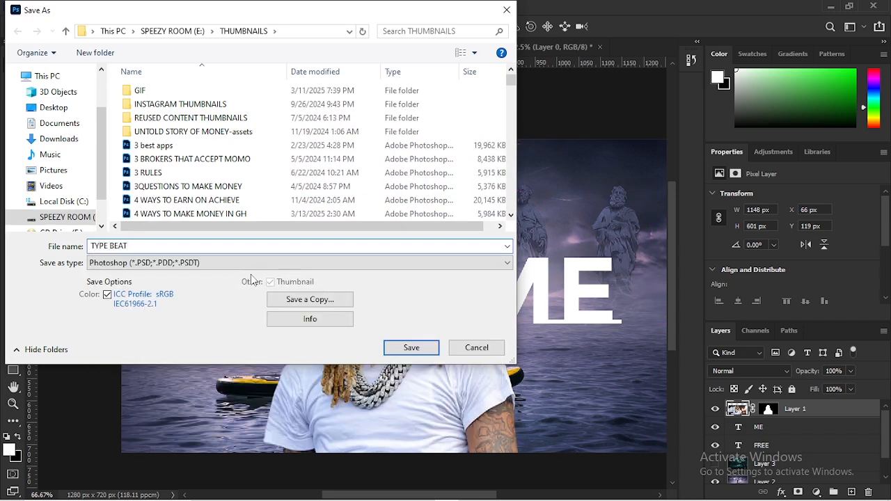
pyautogui.press('Return')
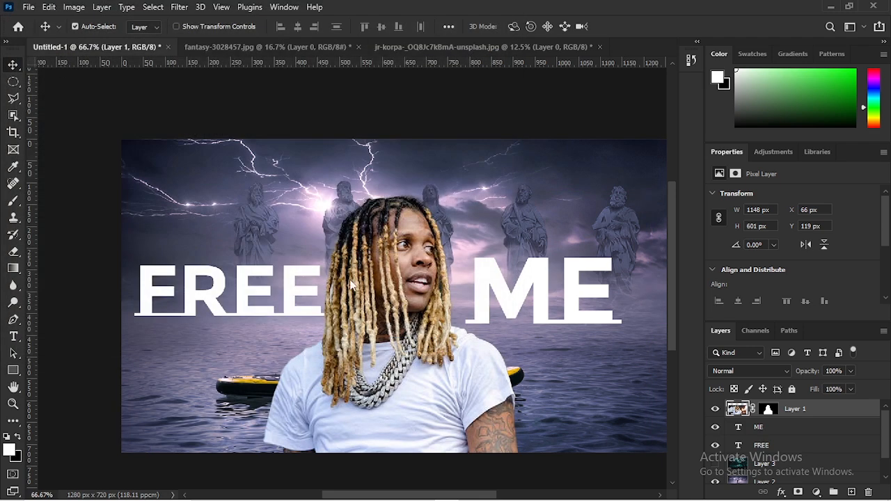
pyautogui.click(603, 138)
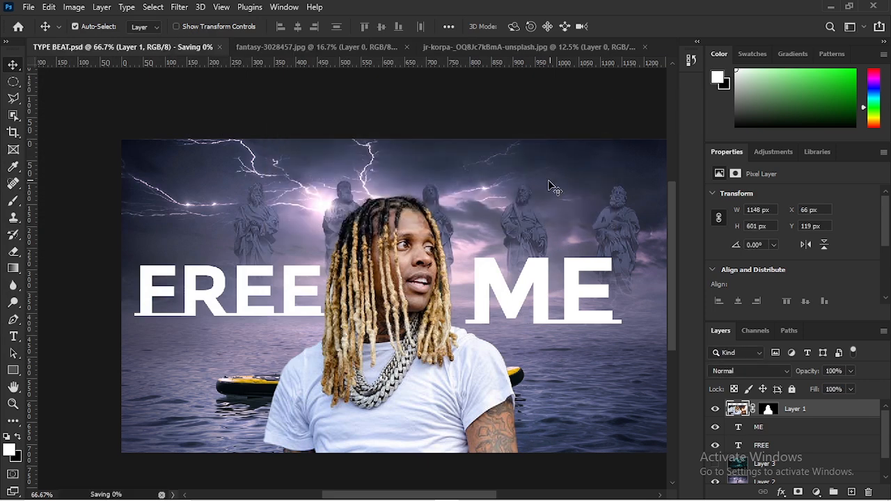
# Move the ME text about 20 px toward the man, then enlarge the man's layer to about 104% and center it between the words
pyautogui.moveTo(523, 290); pyautogui.dragTo(515, 289)
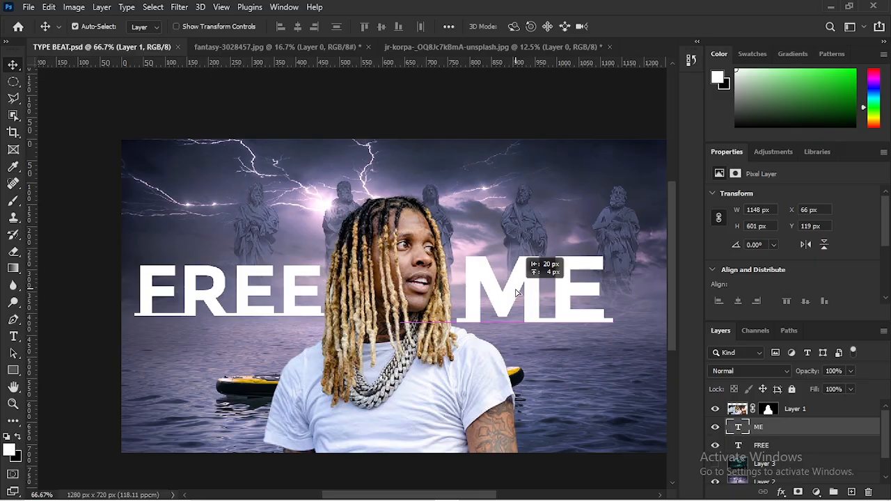
pyautogui.moveTo(420, 337); pyautogui.dragTo(421, 346)
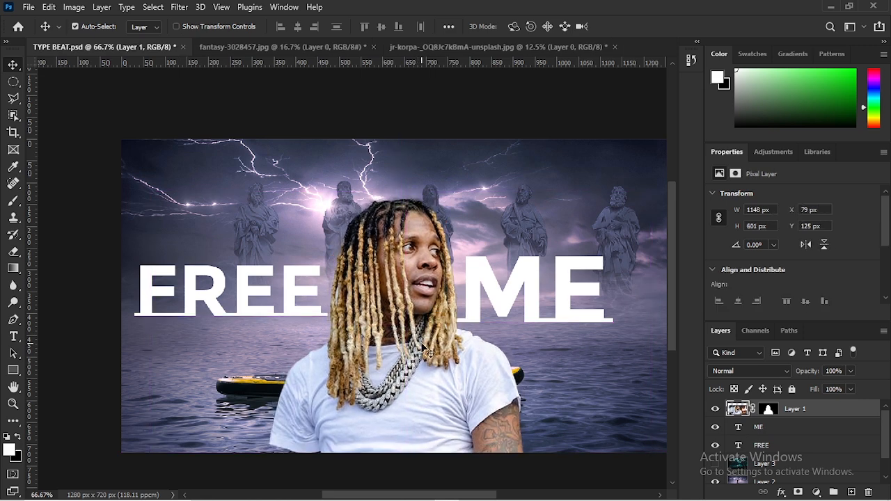
pyautogui.hotkey('ctrl', 't')
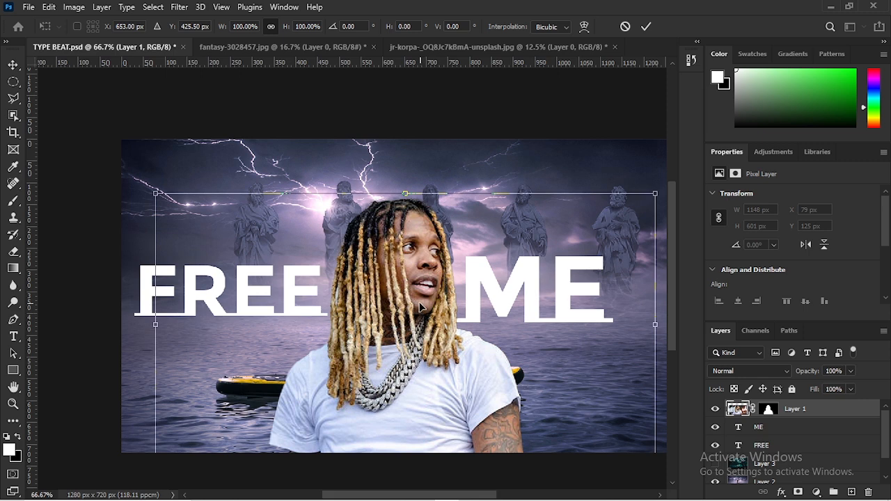
pyautogui.moveTo(659, 189); pyautogui.dragTo(665, 187)
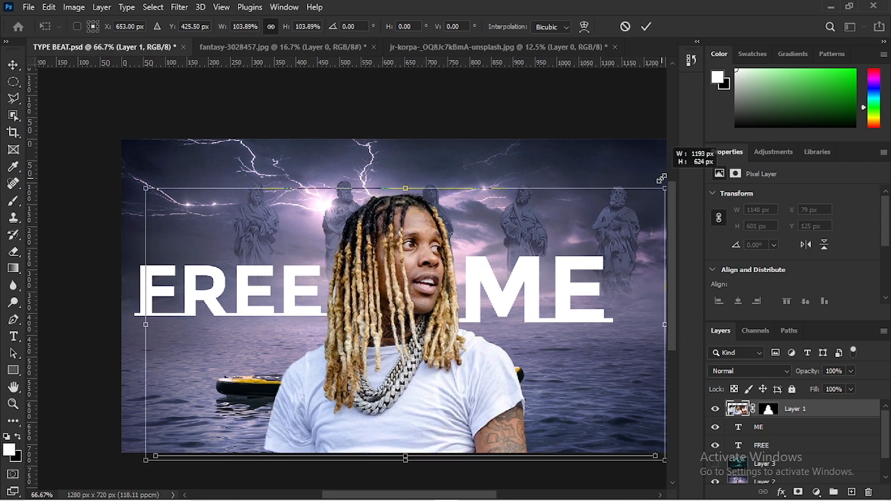
pyautogui.moveTo(445, 356)
pyautogui.mouseDown()
pyautogui.moveTo(444, 342)
pyautogui.moveTo(443, 350)
pyautogui.mouseUp()
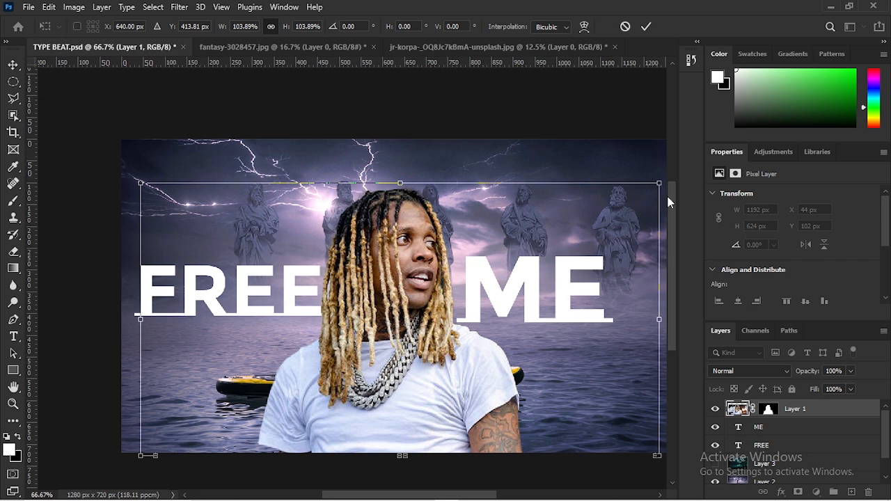
pyautogui.press('Return')
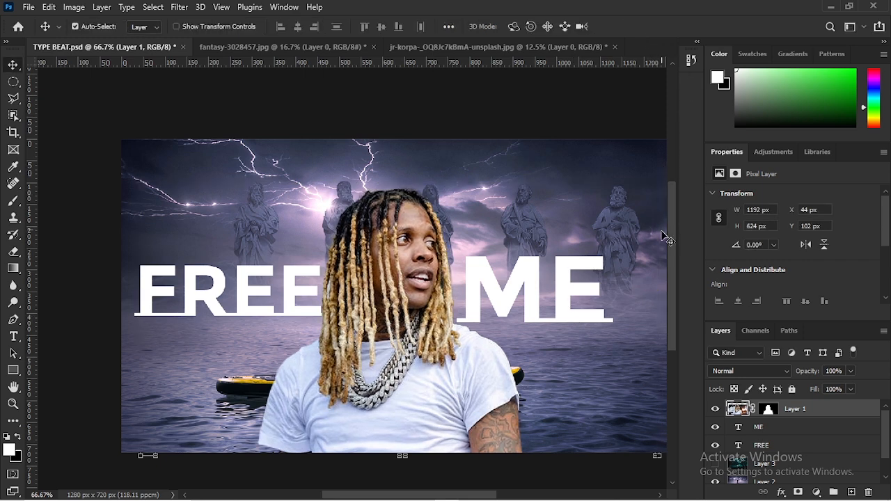
# Add a black drop shadow to the ME text with 100% opacity, 90° angle, 1 px distance, 0% spread and 18 px size
pyautogui.scroll(-1, 671, 272)
pyautogui.click(532, 273)
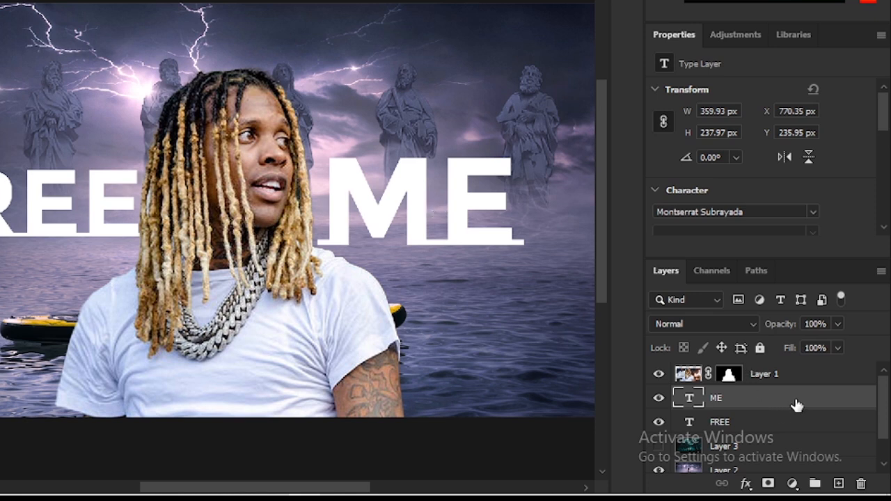
pyautogui.doubleClick(772, 398)
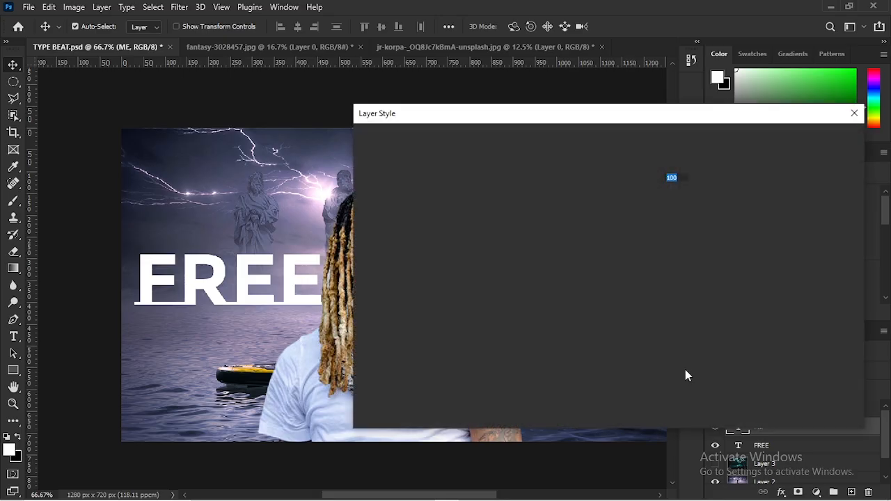
pyautogui.moveTo(429, 116); pyautogui.dragTo(713, 111)
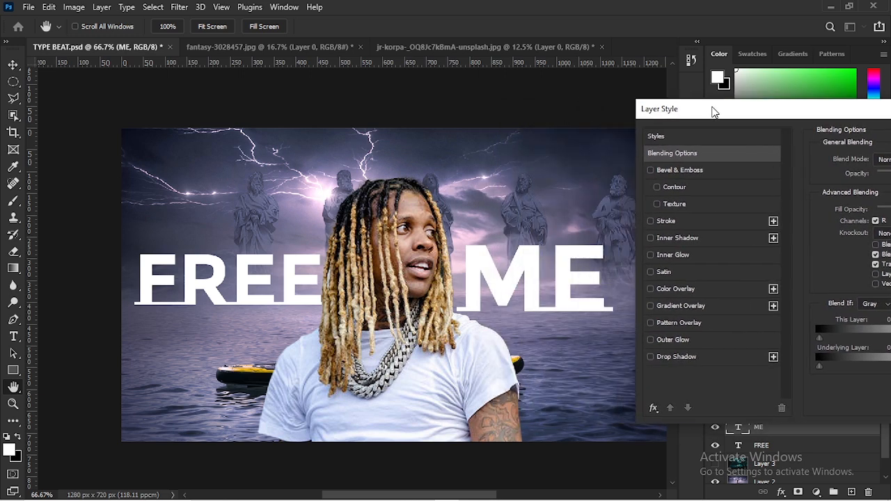
pyautogui.click(650, 356)
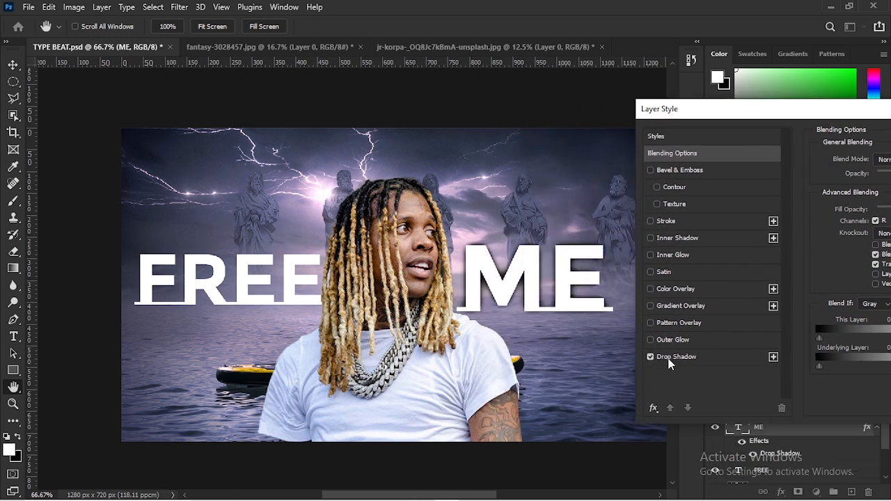
pyautogui.click(696, 358)
pyautogui.moveTo(741, 116); pyautogui.dragTo(19, 128)
pyautogui.moveTo(155, 259); pyautogui.dragTo(143, 237)
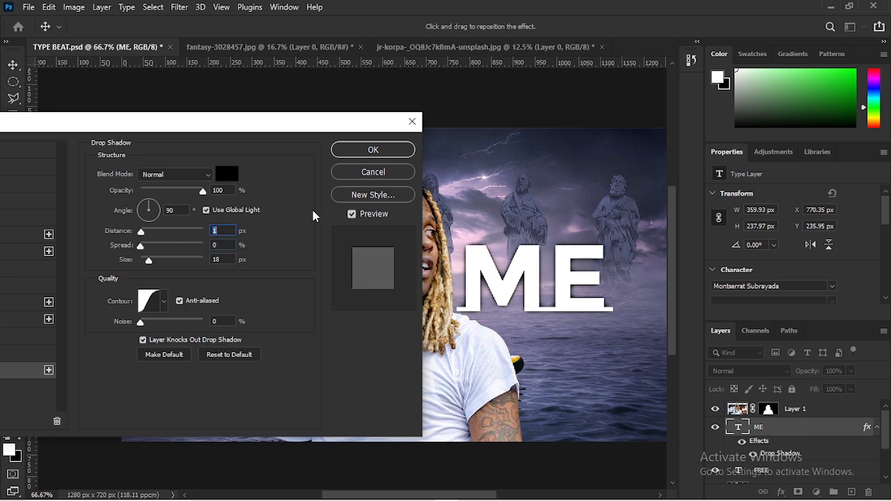
pyautogui.click(366, 153)
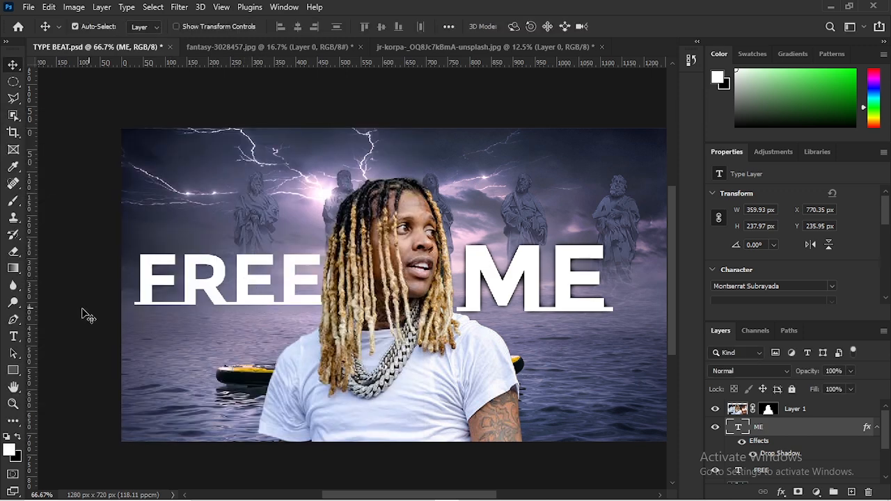
# Add a drop shadow to the FREE text to match the ME text
pyautogui.click(13, 337)
pyautogui.moveTo(139, 286); pyautogui.dragTo(326, 275)
pyautogui.click(13, 64)
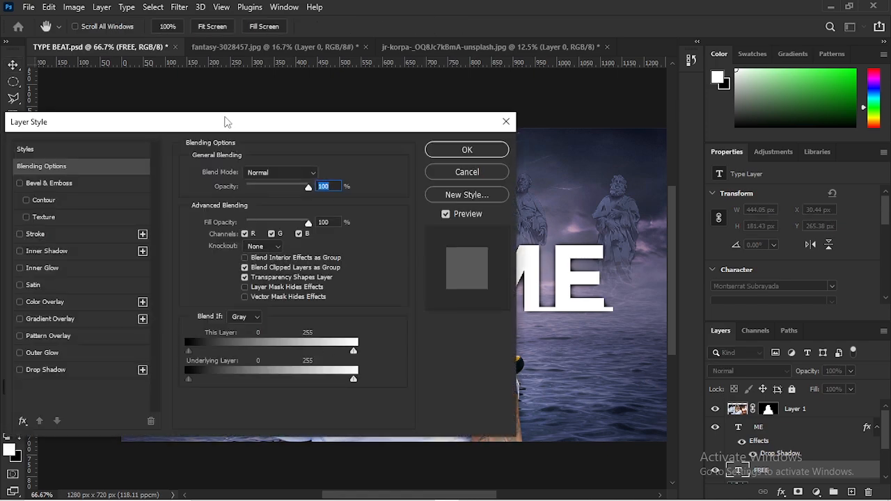
pyautogui.moveTo(224, 122); pyautogui.dragTo(766, 111)
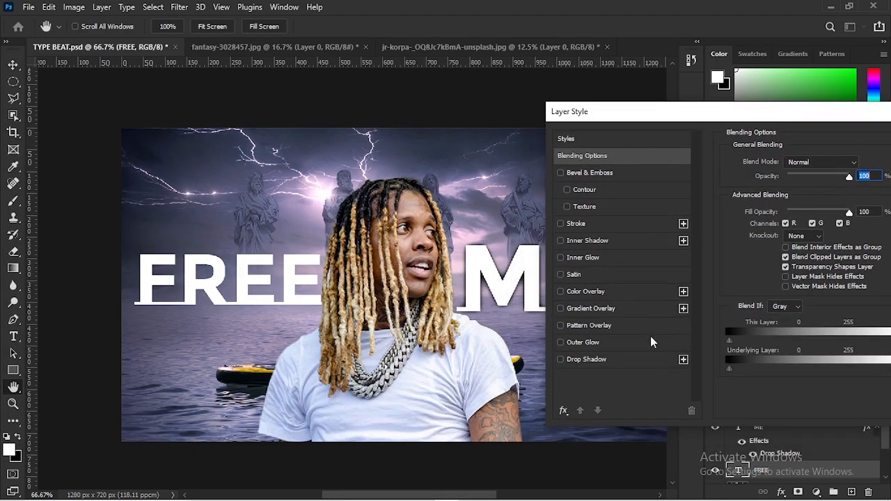
pyautogui.click(560, 360)
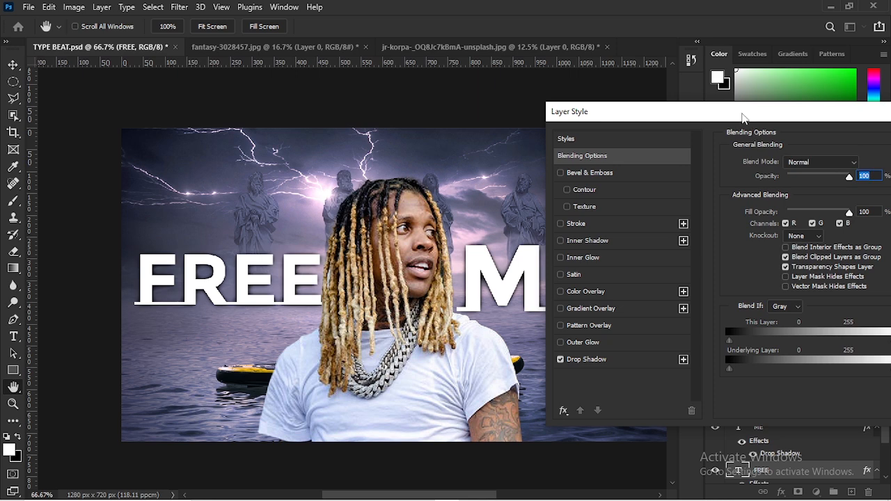
pyautogui.moveTo(743, 118); pyautogui.dragTo(525, 120)
pyautogui.click(791, 144)
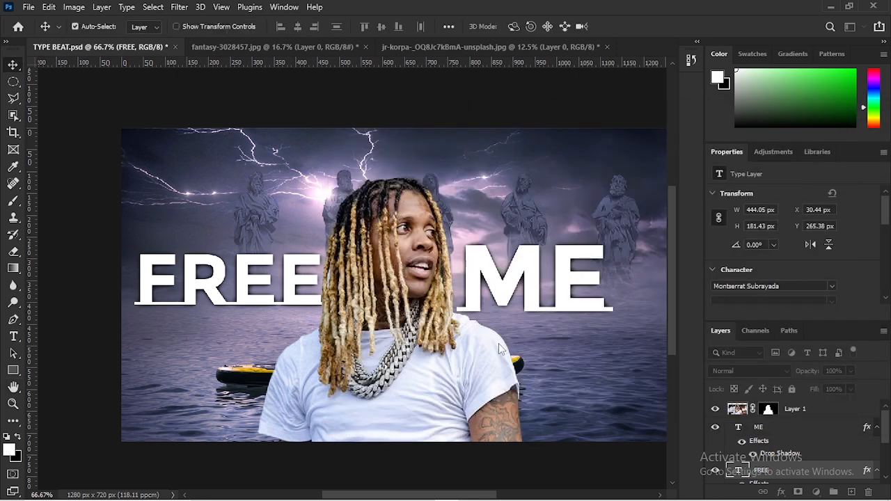
# Raise the ME text about 6 px and shift the man's layer about 14 px to the right
pyautogui.scroll(1, 550, 329)
pyautogui.moveTo(536, 298); pyautogui.dragTo(537, 293)
pyautogui.moveTo(353, 346); pyautogui.dragTo(365, 343)
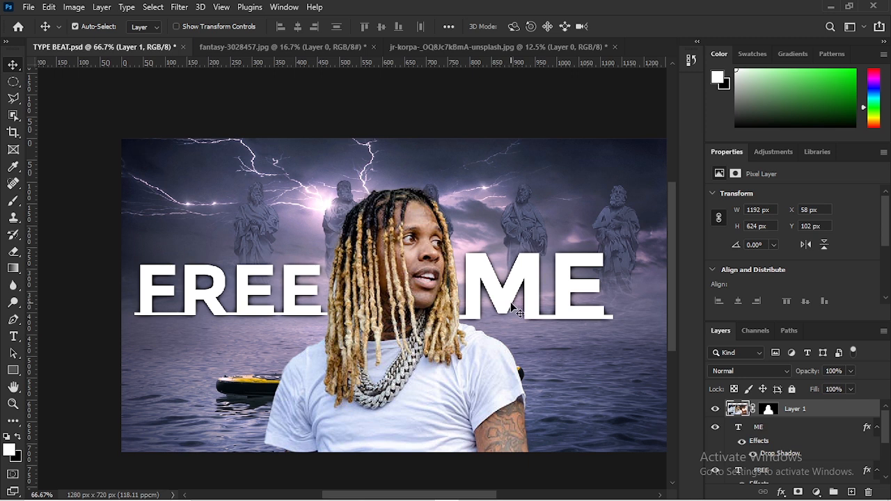
# Enlarge the FREE text to about 106%, roughly 471 x 193 px, so its last letter tucks behind the man's hair
pyautogui.click(518, 312)
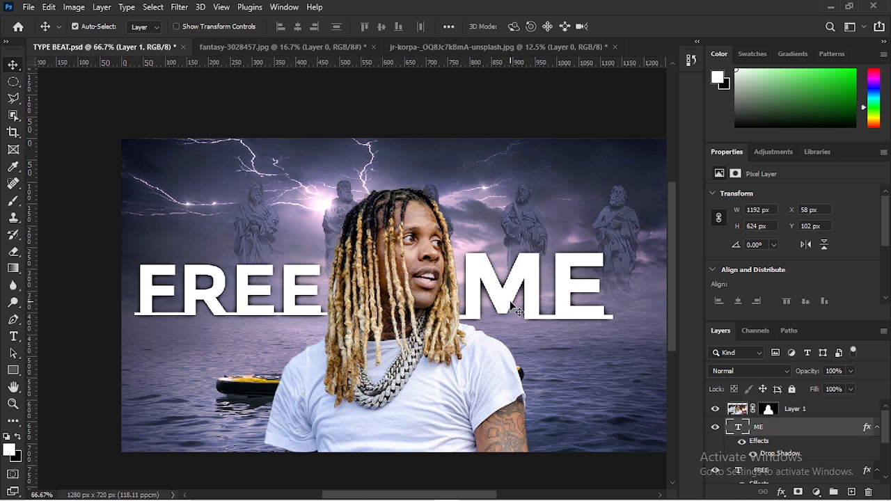
pyautogui.click(302, 272)
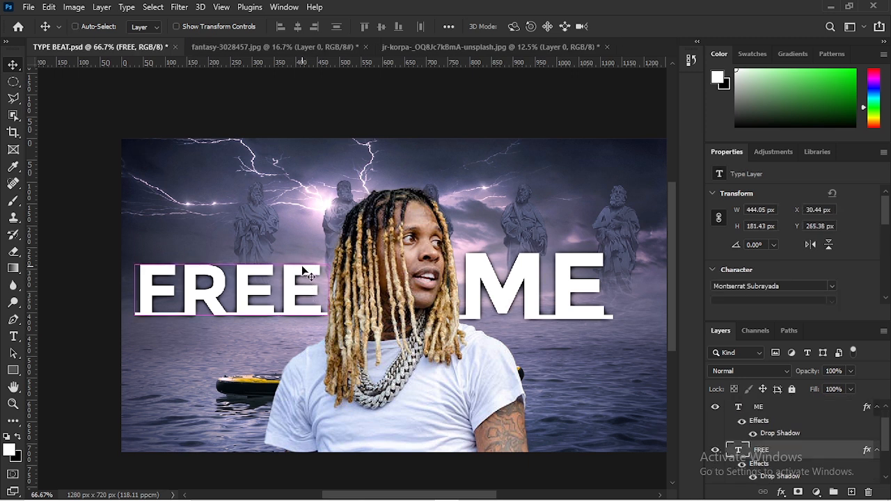
pyautogui.hotkey('ctrl', 't')
pyautogui.moveTo(325, 257); pyautogui.dragTo(332, 256)
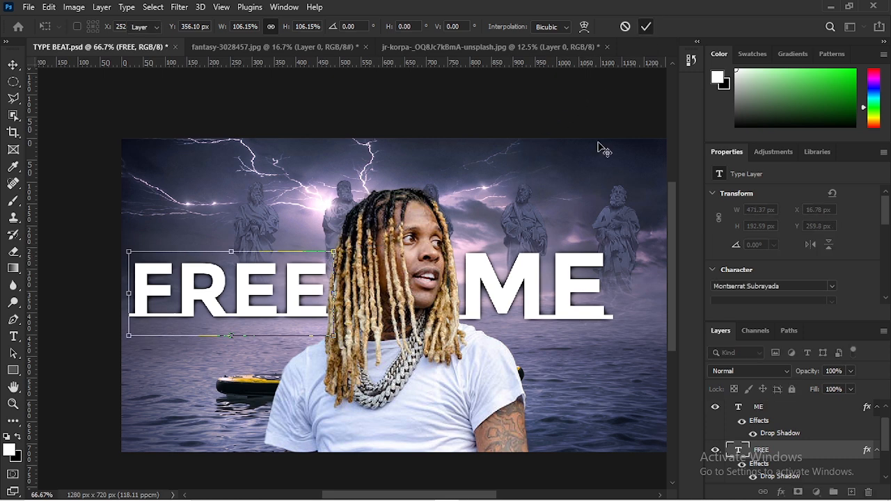
pyautogui.press('Return')
pyautogui.click(515, 299)
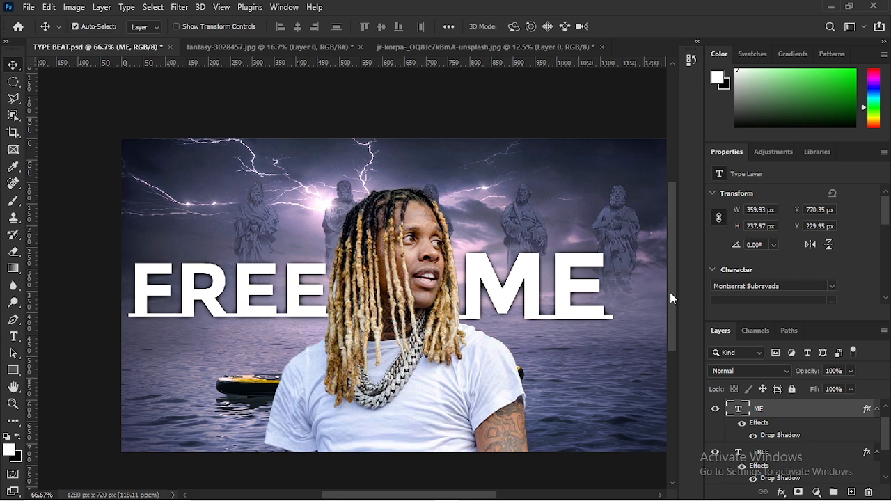
pyautogui.scroll(1, 670, 291)
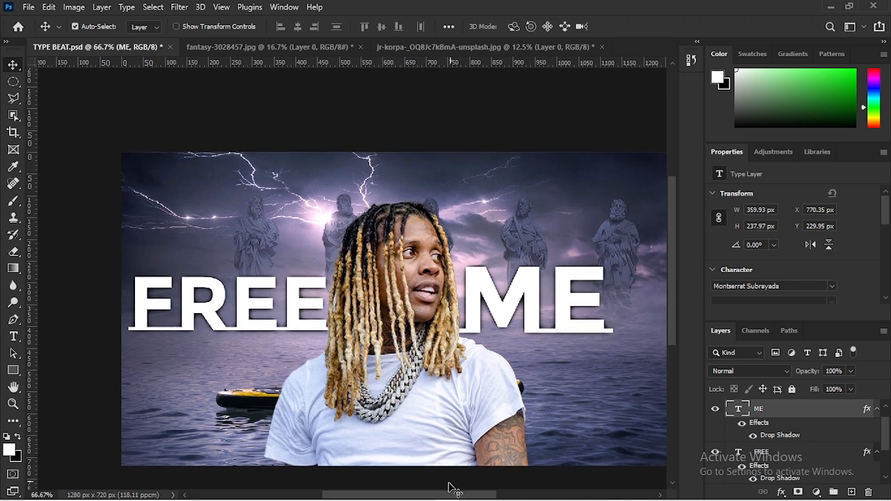
# Close the jr-korpa forest and fantasy-3028457 source images without saving their changes
pyautogui.moveTo(444, 493); pyautogui.dragTo(451, 493)
pyautogui.scroll(-2, 422, 383)
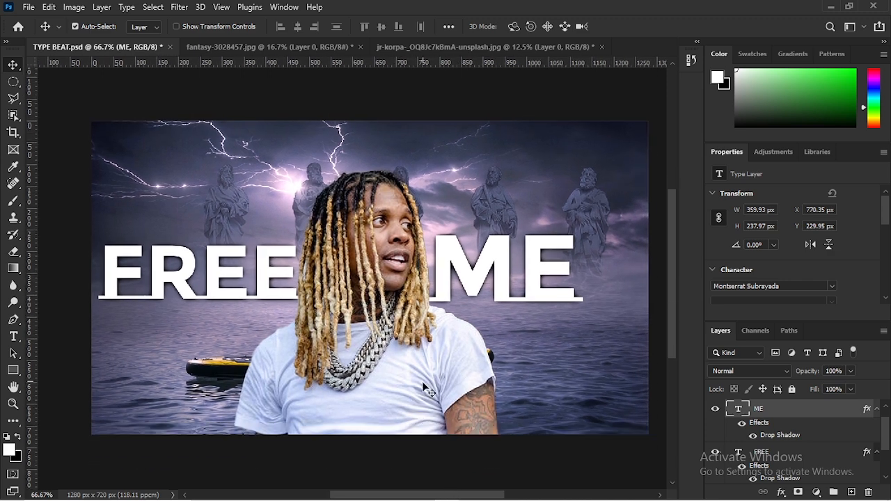
pyautogui.click(534, 46)
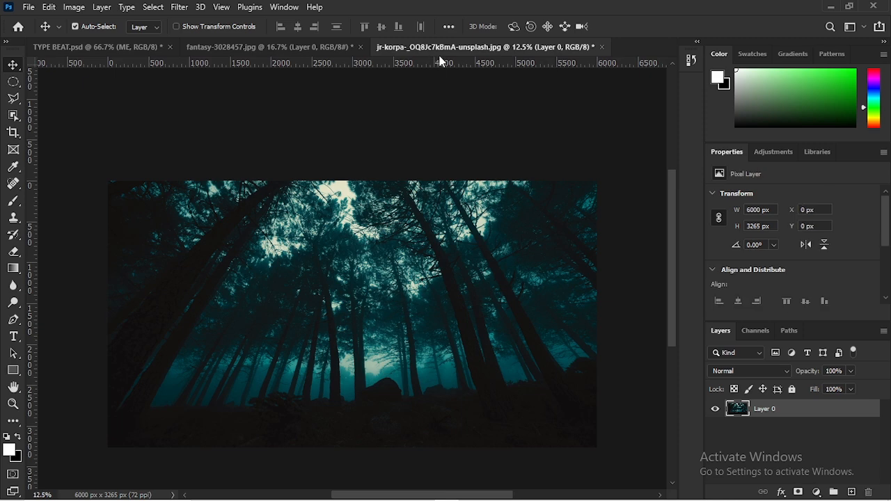
pyautogui.click(601, 47)
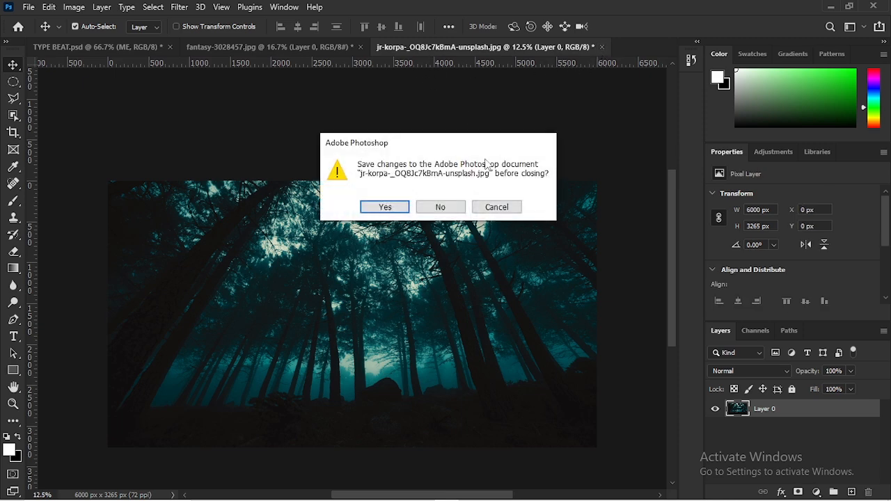
pyautogui.click(453, 206)
pyautogui.click(351, 48)
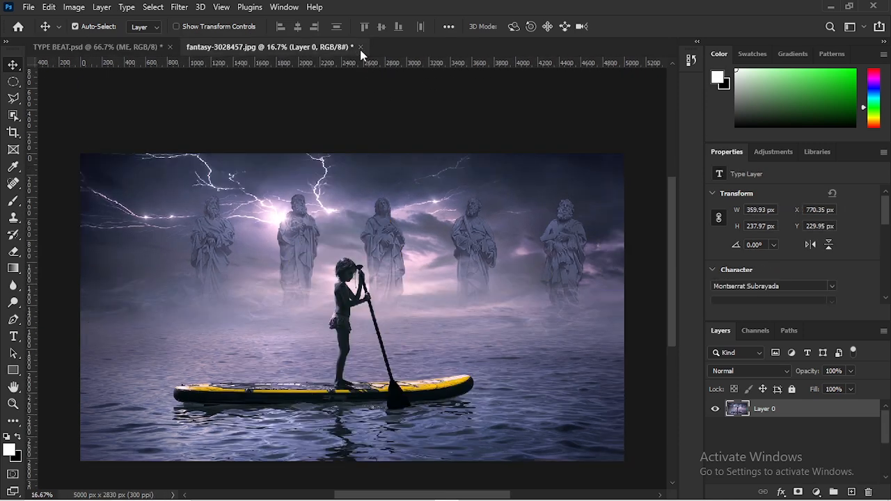
pyautogui.click(360, 47)
pyautogui.click(439, 198)
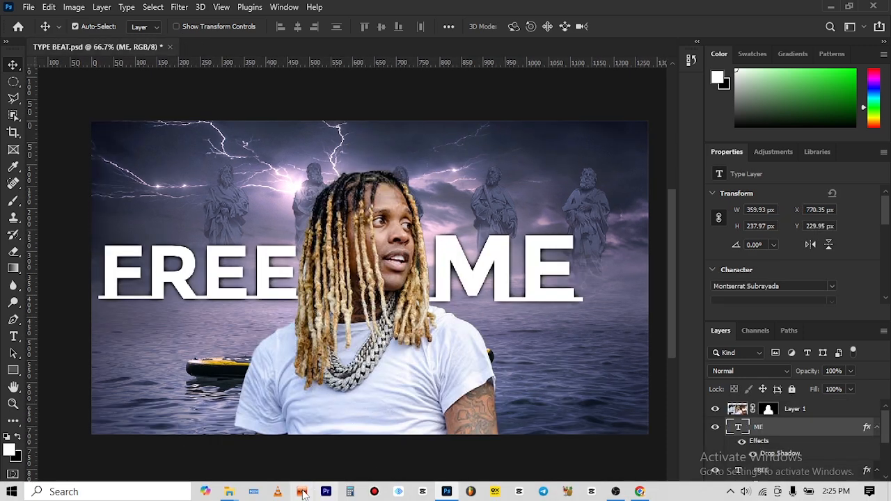
# Place the glowing sun image pngwing.com (5) from the SPEEZY ROOM (E:) drive into the thumbnail
pyautogui.moveTo(229, 492)
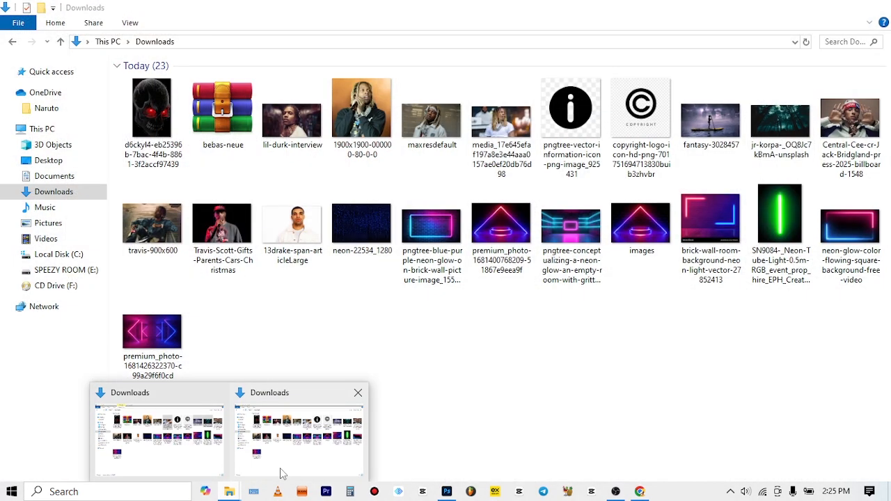
pyautogui.click(282, 473)
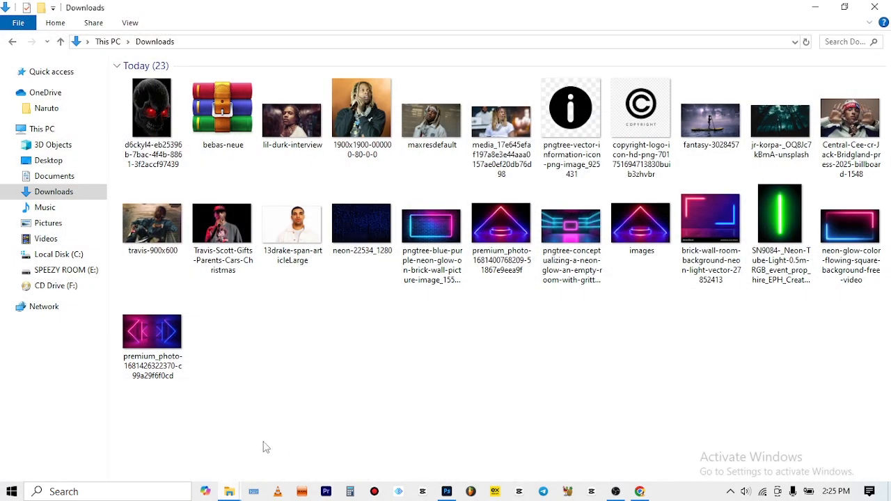
pyautogui.click(67, 270)
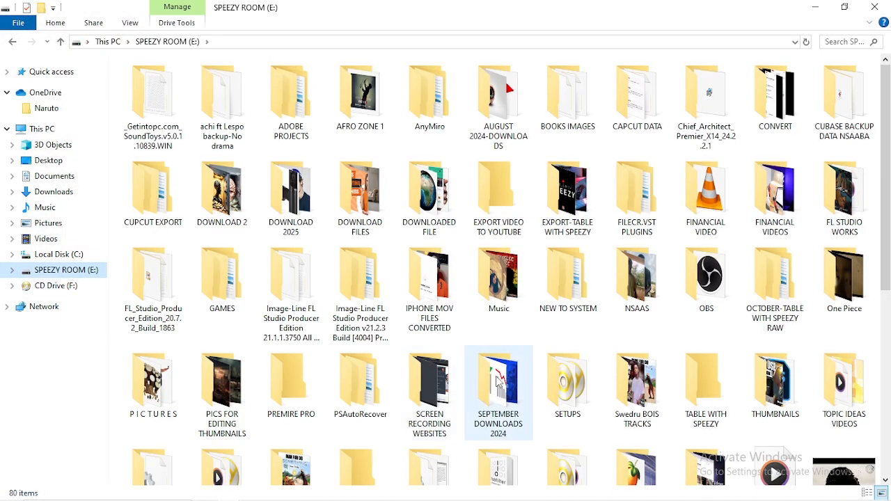
pyautogui.scroll(-5, 400, 359)
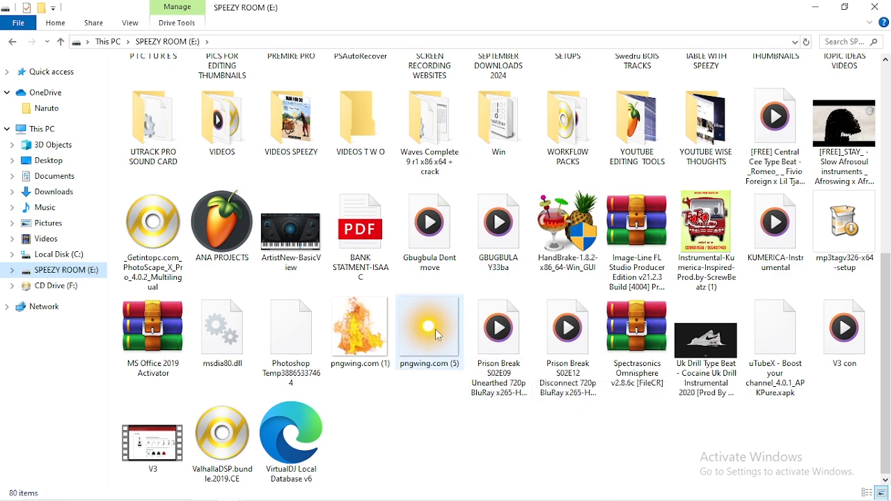
pyautogui.moveTo(417, 334); pyautogui.dragTo(398, 356)
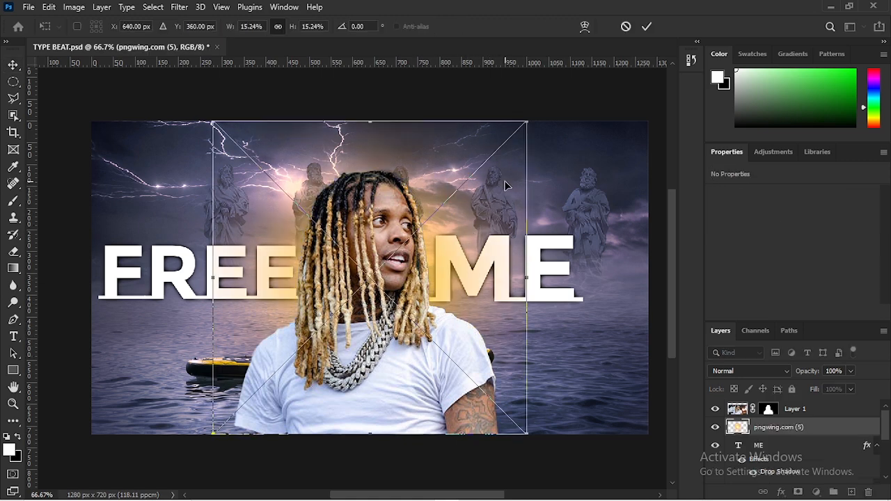
# Scale the sun image to about 6.02%, roughly 284 x 284 px, and place it just above the man's head
pyautogui.moveTo(528, 121); pyautogui.dragTo(461, 204)
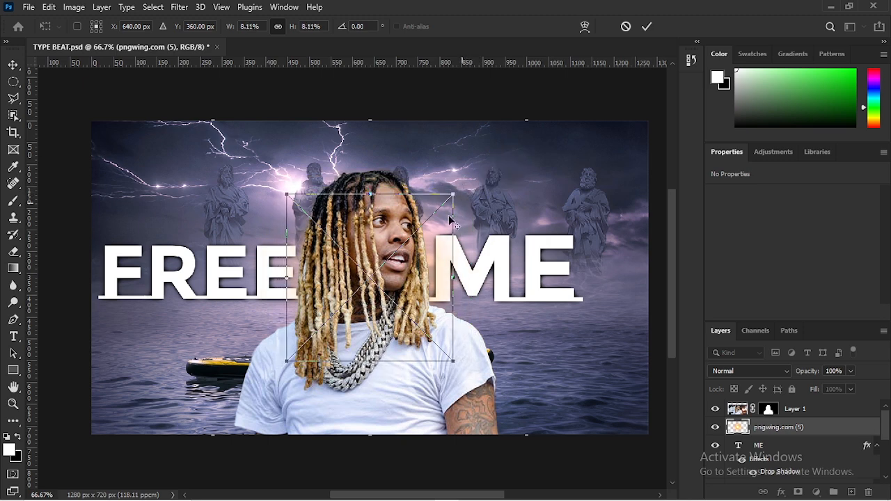
pyautogui.moveTo(387, 267); pyautogui.dragTo(384, 158)
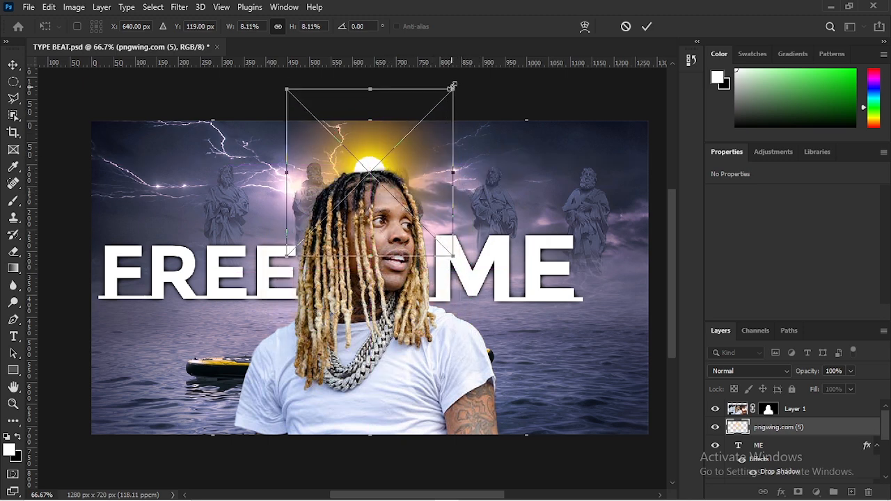
pyautogui.moveTo(452, 88); pyautogui.dragTo(440, 103)
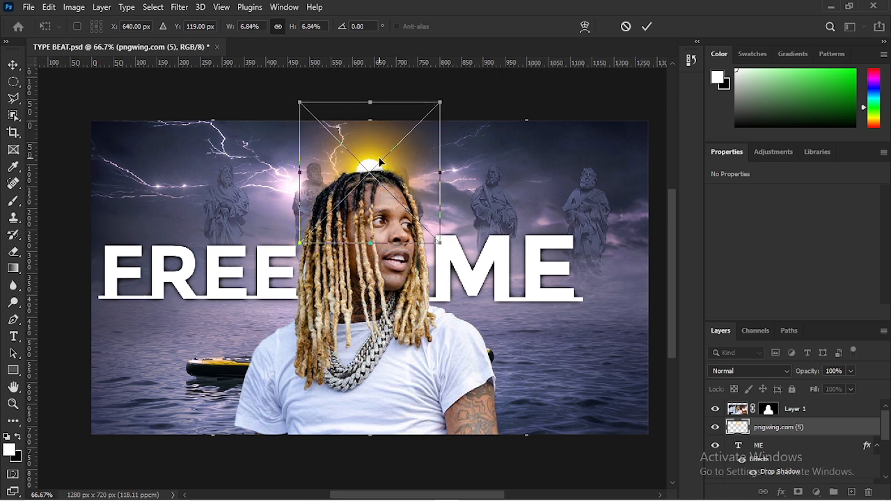
pyautogui.moveTo(379, 158); pyautogui.dragTo(382, 159)
pyautogui.moveTo(440, 98); pyautogui.dragTo(432, 106)
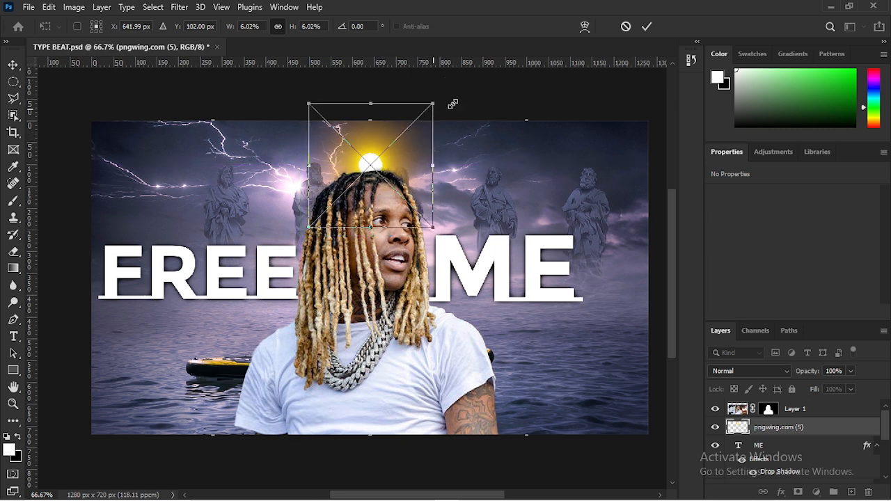
pyautogui.click(645, 31)
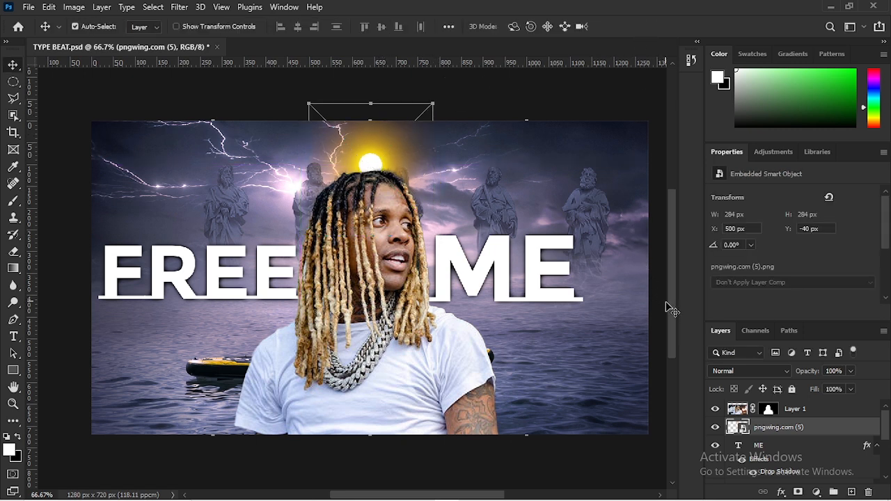
# Lower the man's layer about 10 px and move the sun to about X 498 px, Y -28 px
pyautogui.moveTo(672, 299); pyautogui.dragTo(671, 279)
pyautogui.moveTo(392, 369); pyautogui.dragTo(393, 378)
pyautogui.moveTo(368, 217); pyautogui.dragTo(369, 223)
pyautogui.scroll(-3, 592, 331)
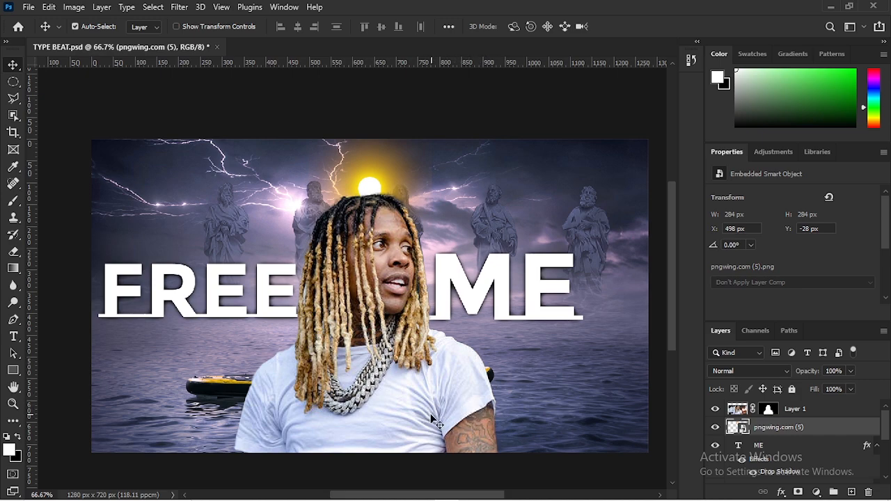
# Add the blood-png-1 splatter from the DOWNLOAD 2025 folder behind the man and move it toward the thumbnail's lower-right corner
pyautogui.hotkey('alt', 'Tab')
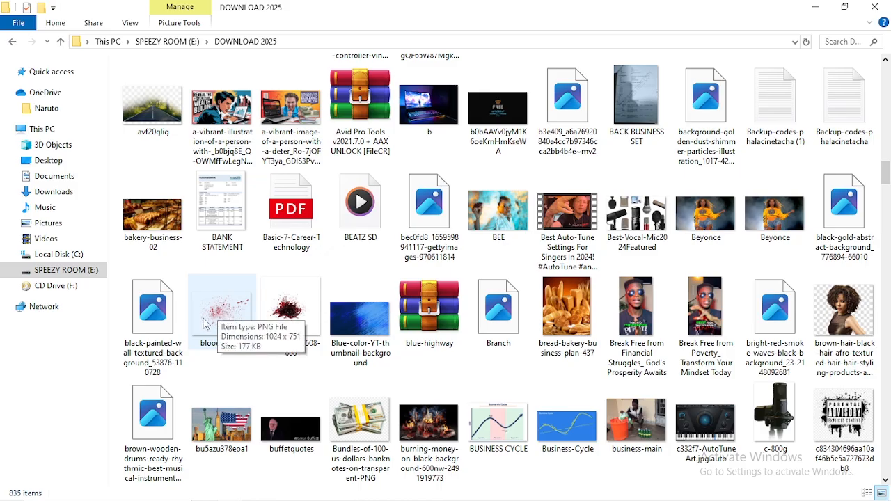
pyautogui.moveTo(215, 310); pyautogui.dragTo(371, 48)
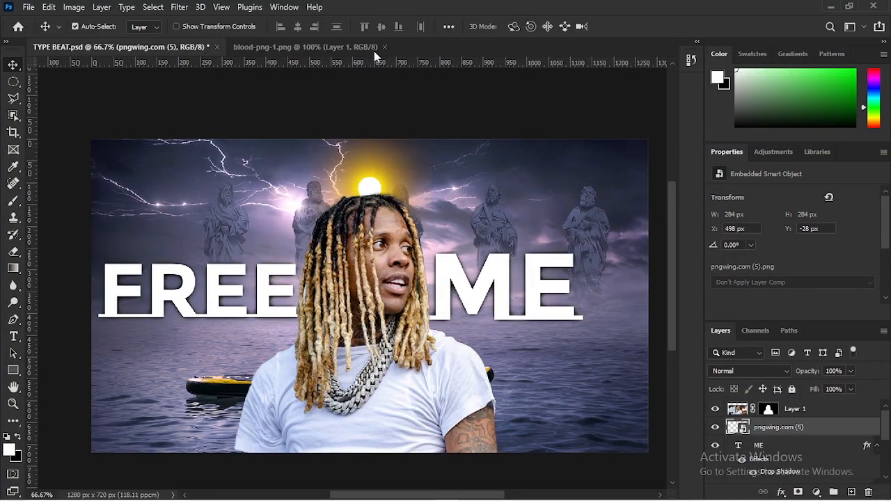
pyautogui.moveTo(434, 178); pyautogui.dragTo(461, 275)
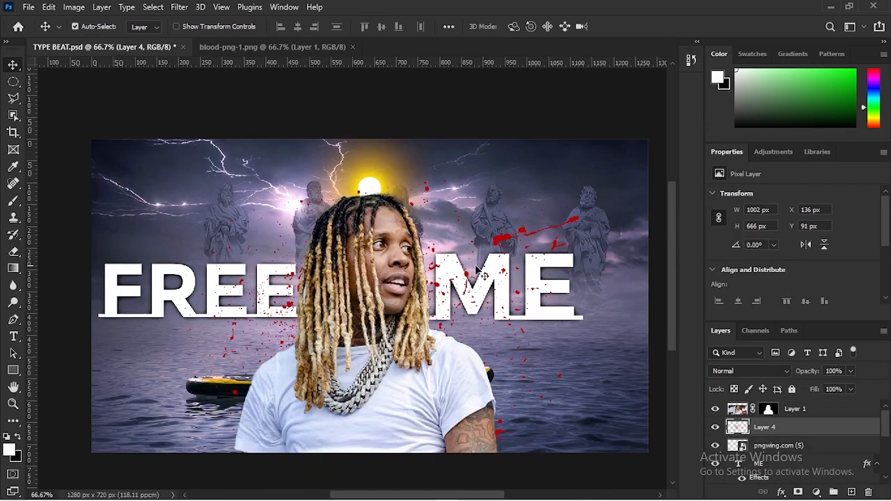
pyautogui.moveTo(506, 245); pyautogui.dragTo(563, 351)
pyautogui.moveTo(670, 323)
pyautogui.mouseDown()
pyautogui.moveTo(667, 313)
pyautogui.moveTo(670, 332)
pyautogui.mouseUp()
# Unlock the blue fire wallpaper's background and copy the image into the thumbnail as a layer above the man
pyautogui.moveTo(299, 498)
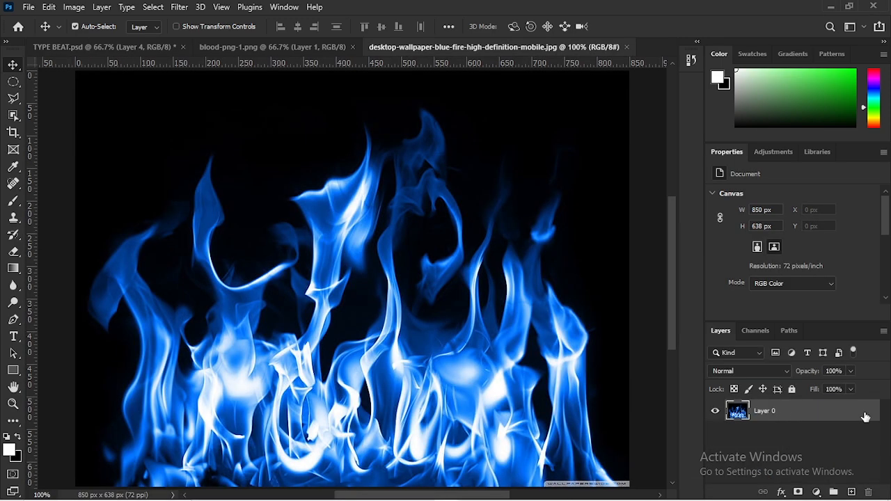
pyautogui.click(865, 416)
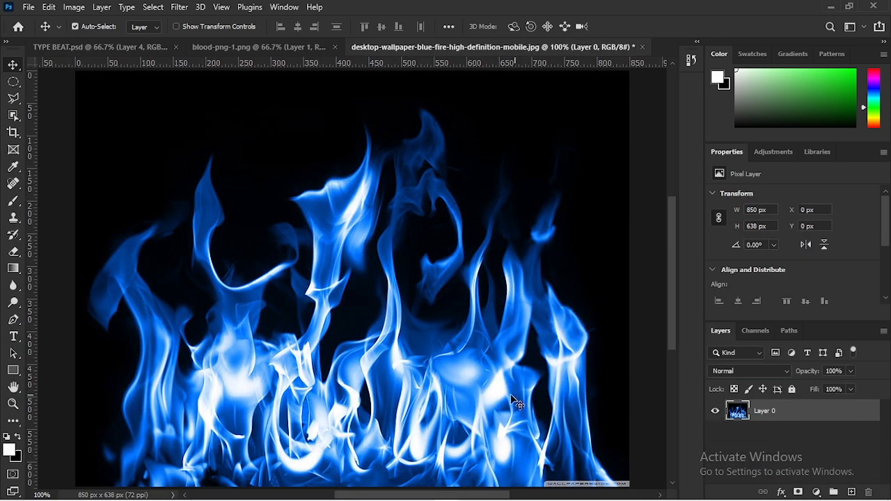
pyautogui.moveTo(395, 328); pyautogui.dragTo(306, 341)
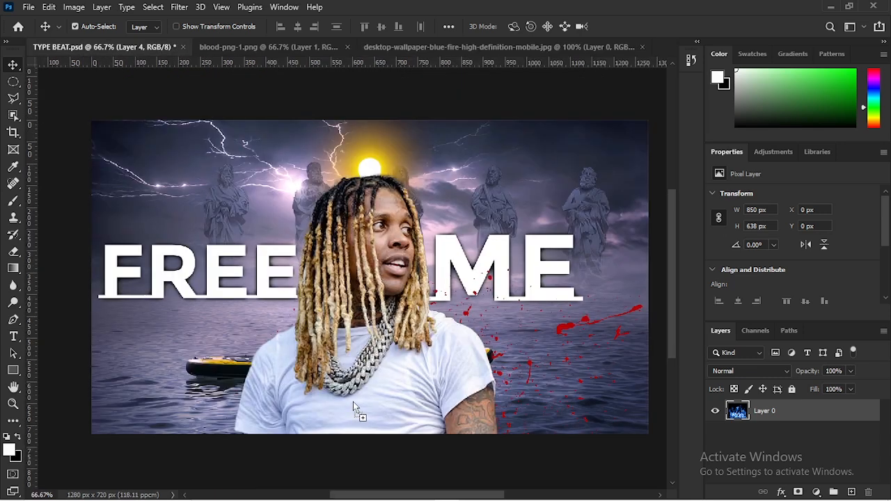
pyautogui.moveTo(352, 402); pyautogui.dragTo(355, 400)
pyautogui.moveTo(506, 353); pyautogui.dragTo(502, 299)
pyautogui.moveTo(822, 430); pyautogui.dragTo(815, 403)
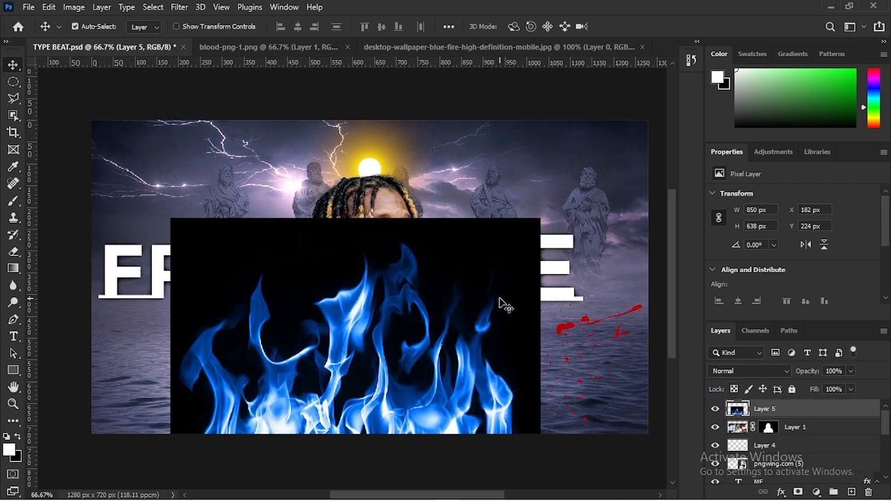
# Set the blue fire layer's blend mode to Lighten and fit it at about 672 x 505 px over the lower-left area
pyautogui.click(788, 371)
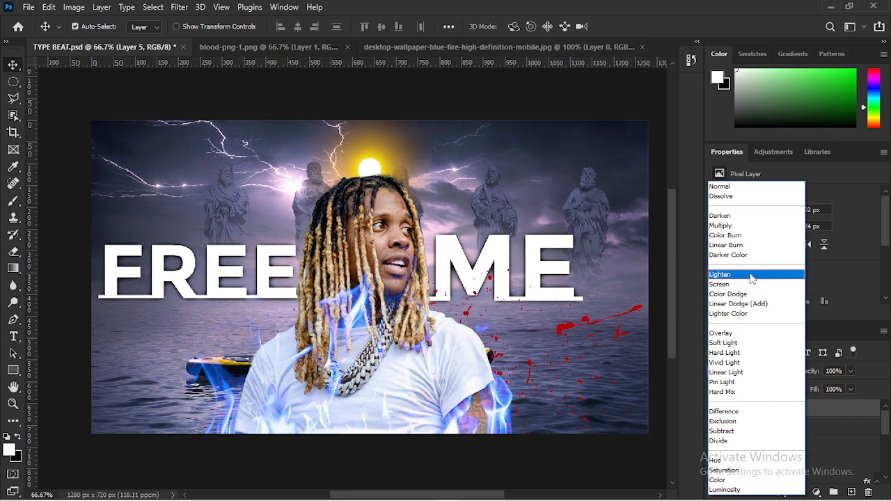
pyautogui.click(751, 277)
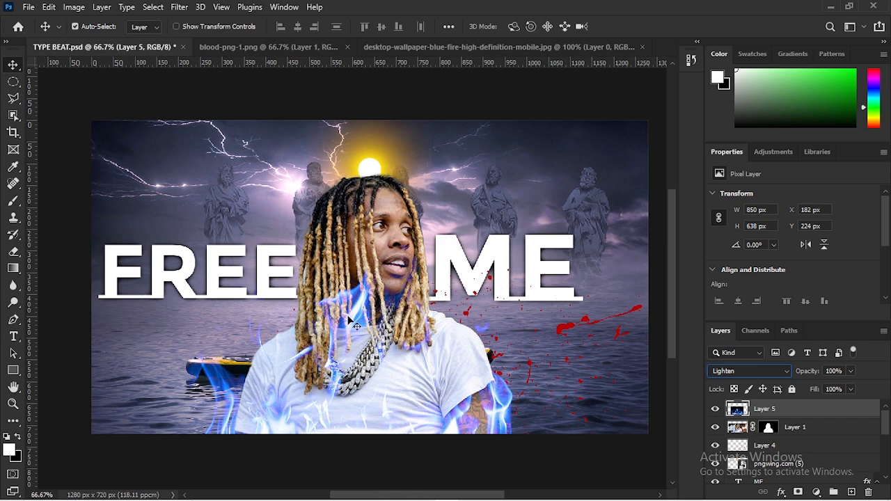
pyautogui.moveTo(339, 316); pyautogui.dragTo(338, 345)
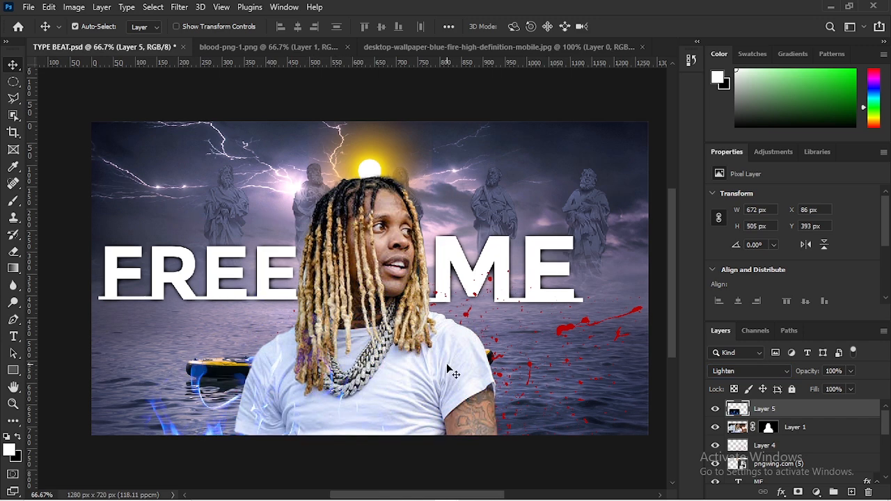
# Add a drop shadow to the man's layer
pyautogui.click(446, 362)
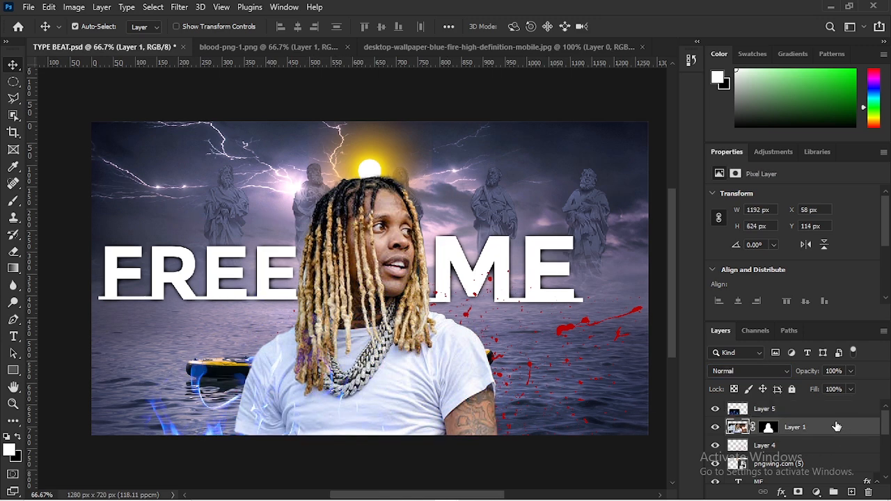
pyautogui.moveTo(411, 120); pyautogui.dragTo(531, 87)
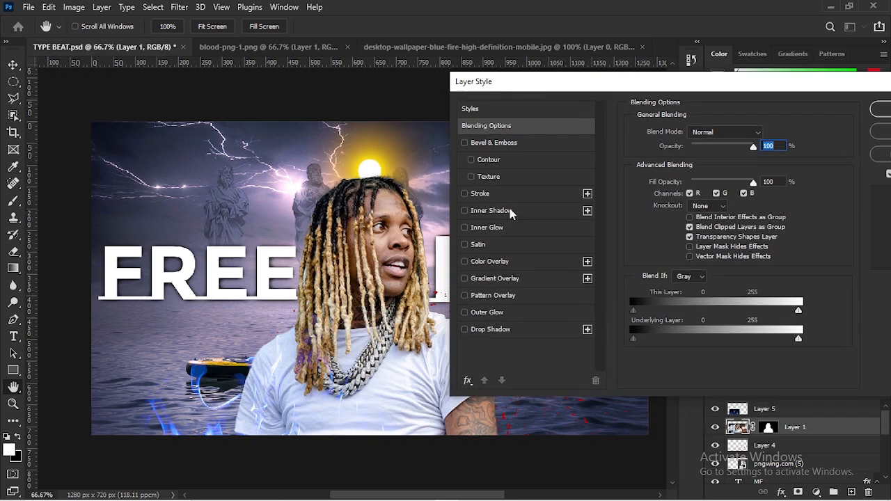
pyautogui.click(487, 330)
pyautogui.moveTo(689, 223)
pyautogui.mouseDown()
pyautogui.moveTo(688, 208)
pyautogui.moveTo(688, 222)
pyautogui.moveTo(676, 207)
pyautogui.moveTo(681, 190)
pyautogui.moveTo(692, 229)
pyautogui.mouseUp()
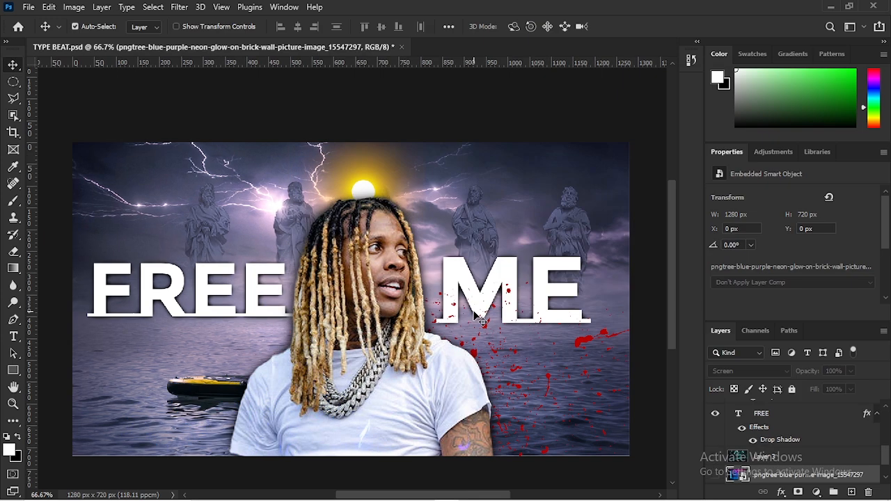
# Show the dark forest image in Layer 3 as the background in place of the stormy sea
pyautogui.scroll(1, 480, 320)
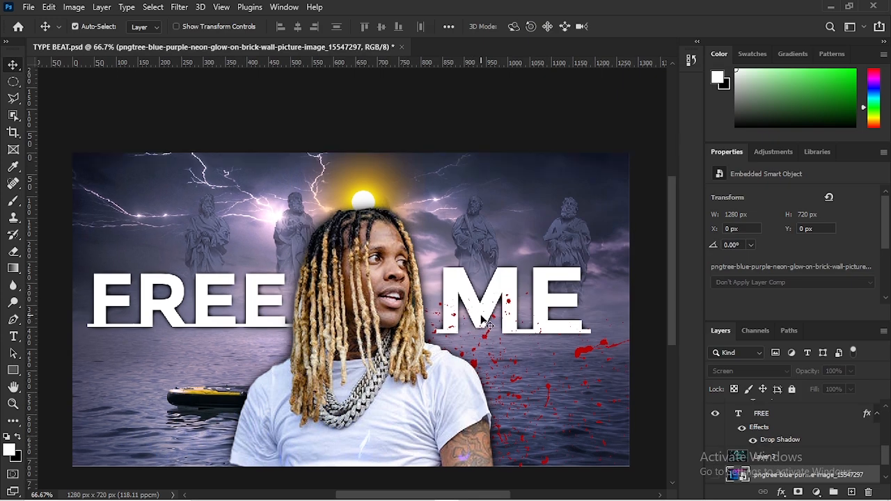
pyautogui.click(531, 271)
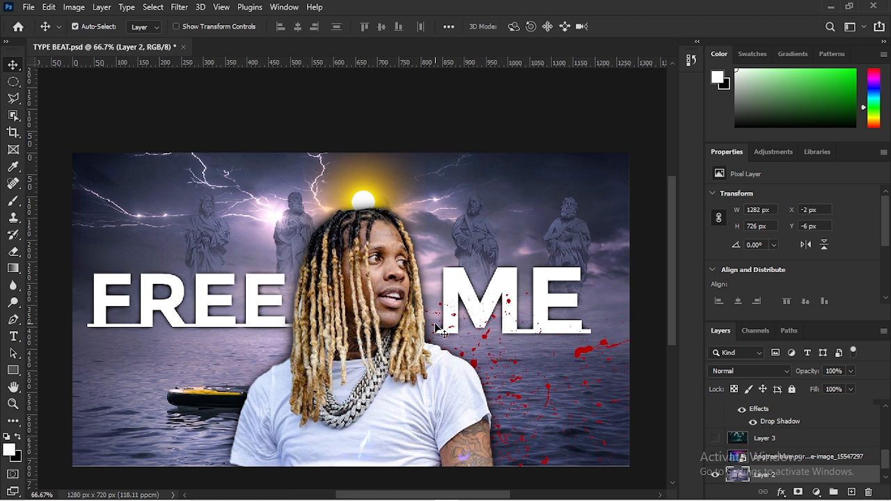
pyautogui.scroll(-1, 437, 329)
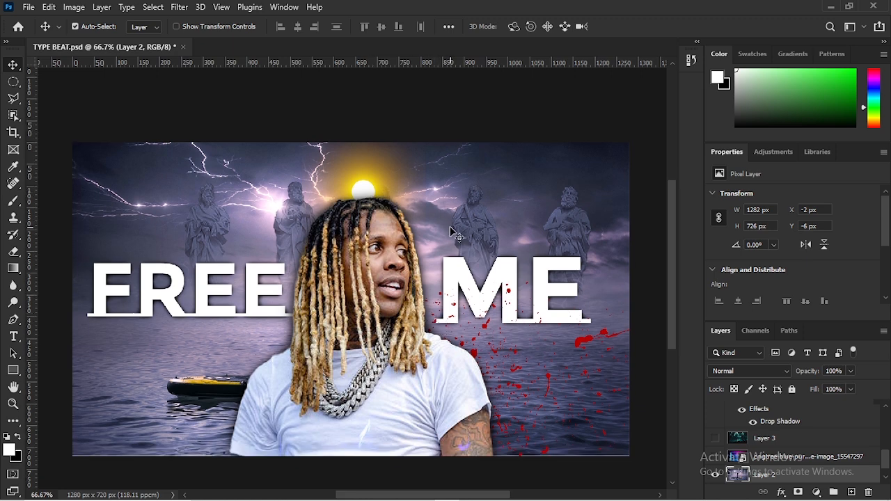
pyautogui.scroll(-1, 456, 237)
pyautogui.scroll(-1, 514, 317)
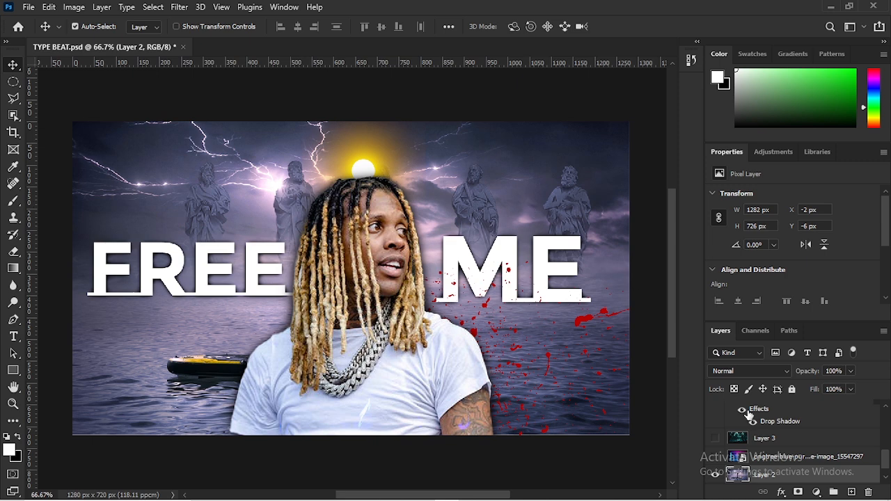
pyautogui.scroll(-1, 785, 461)
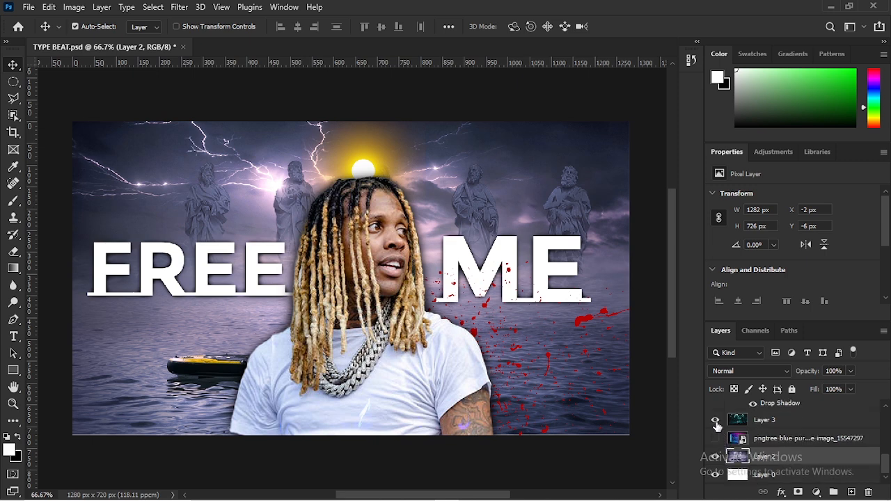
pyautogui.click(716, 421)
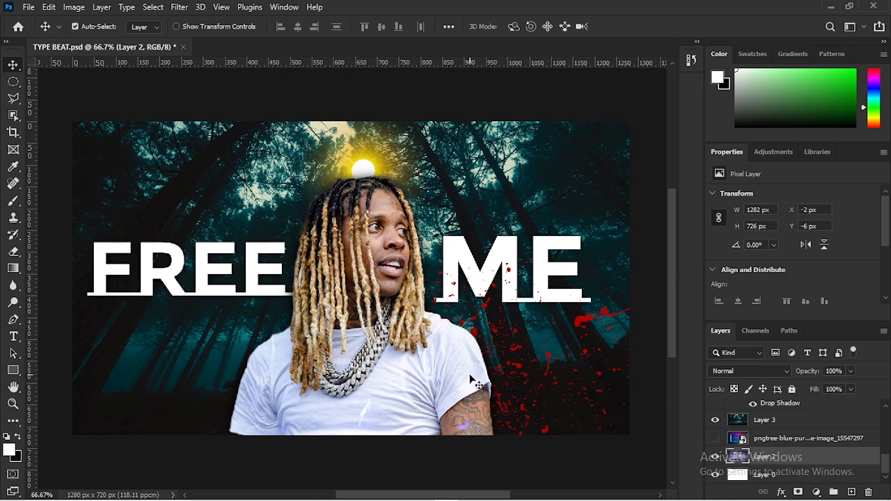
# Change the font of the FREE text to Ink Free
pyautogui.scroll(3, 471, 381)
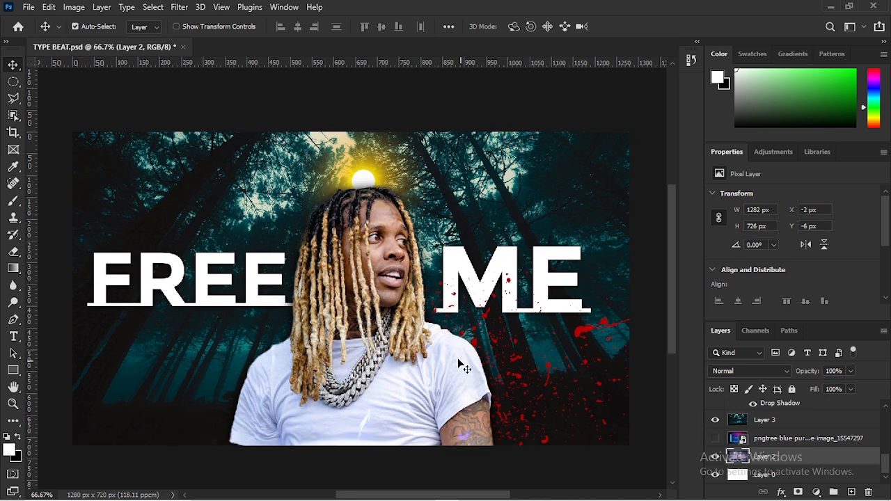
pyautogui.doubleClick(263, 294)
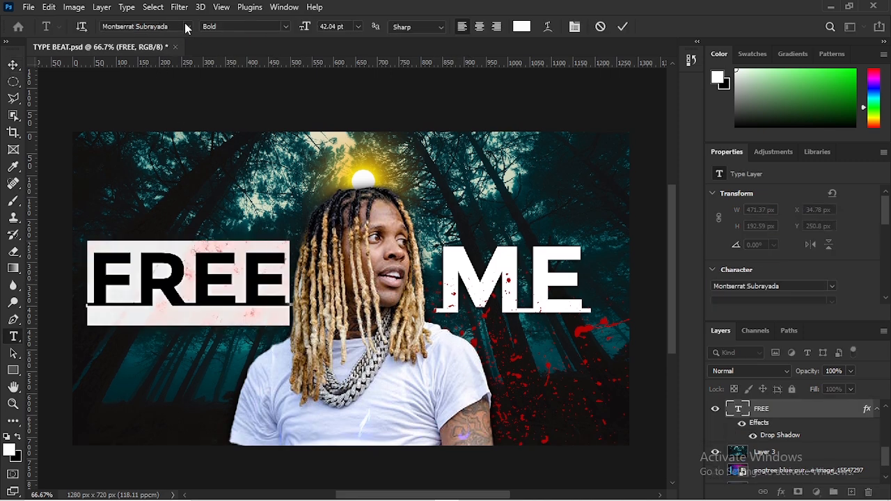
pyautogui.click(186, 26)
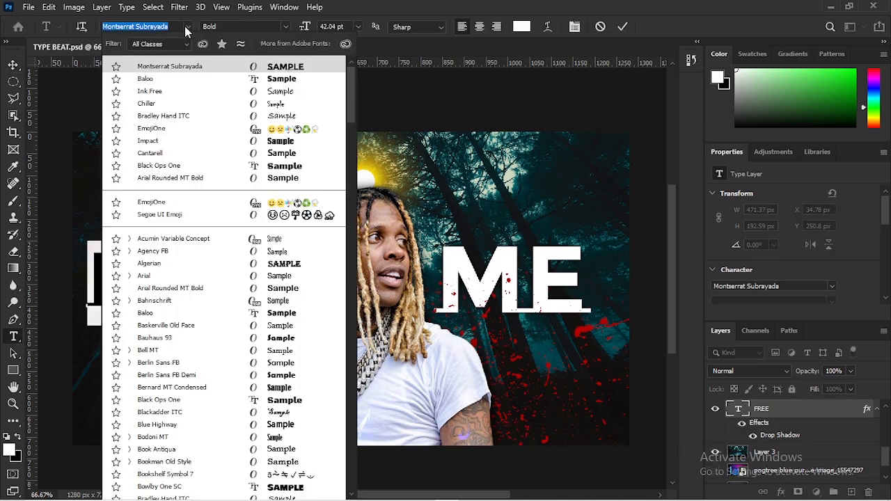
pyautogui.click(187, 96)
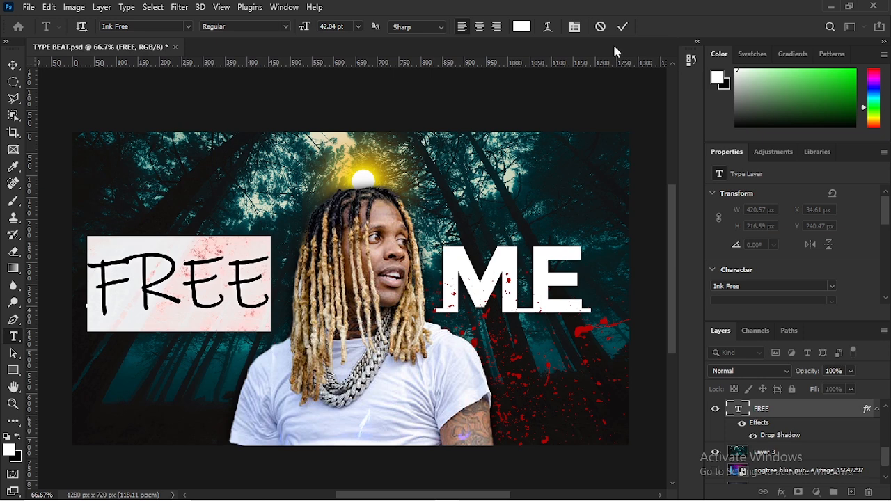
pyautogui.click(622, 27)
# Change the font of the ME text to Ink Free to match the other word
pyautogui.moveTo(438, 270); pyautogui.dragTo(588, 282)
pyautogui.click(186, 26)
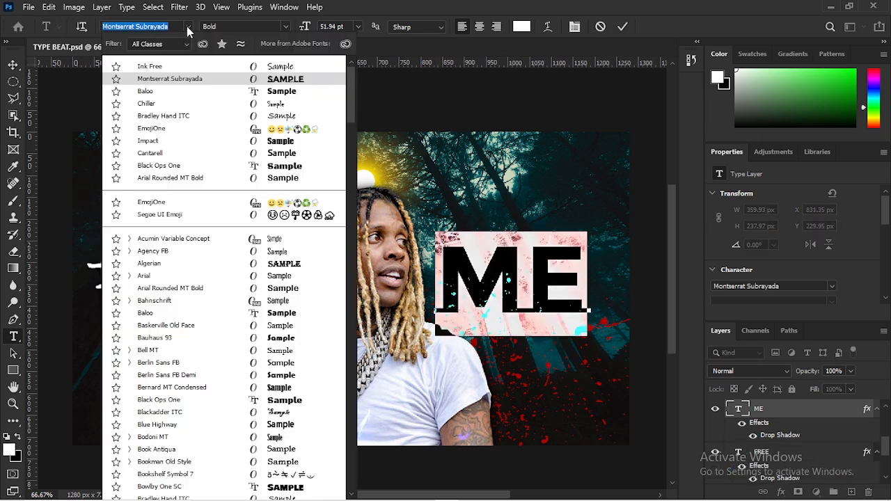
pyautogui.click(193, 67)
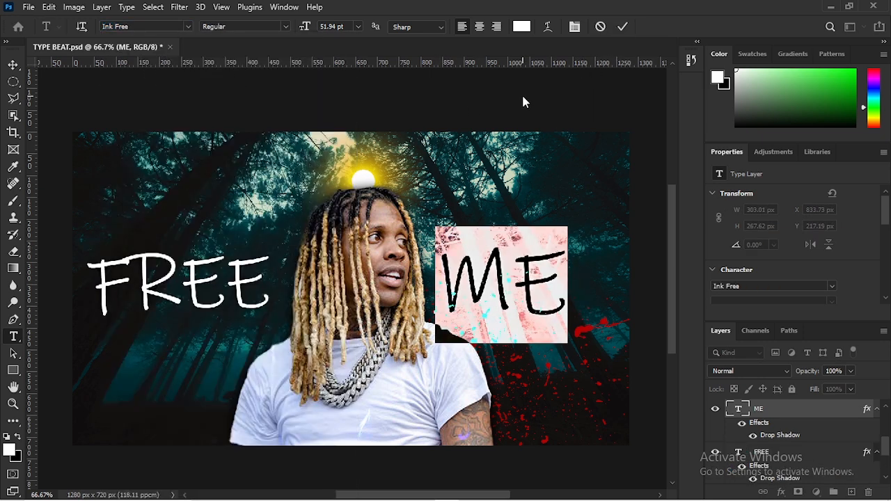
pyautogui.click(620, 28)
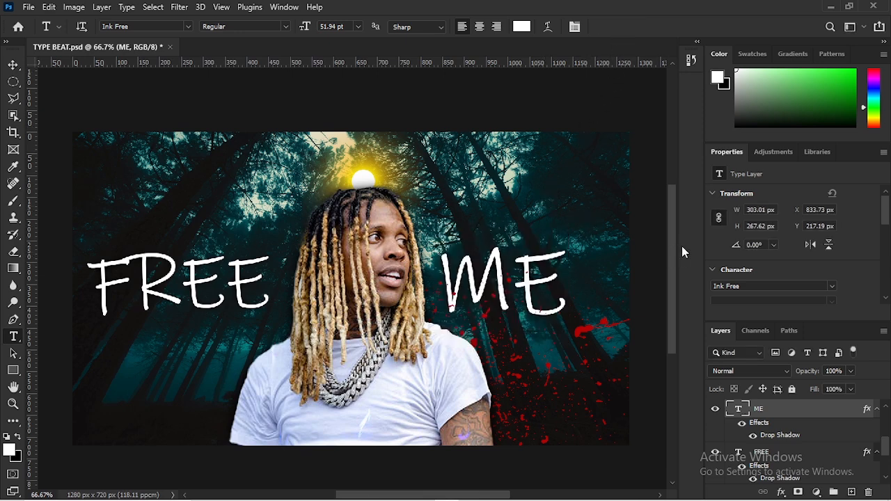
pyautogui.scroll(-2, 652, 272)
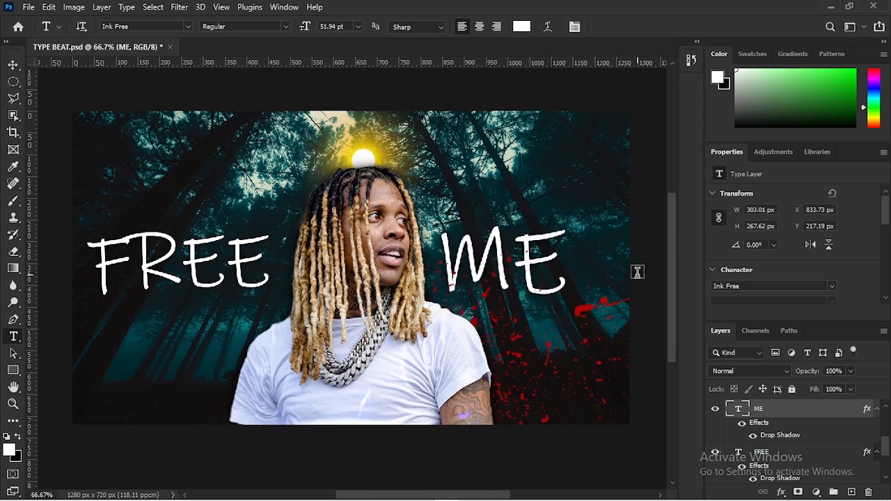
# Move the red blood splatter in Layer 4 up and left so it spreads around the man at the centre
pyautogui.click(14, 65)
pyautogui.moveTo(578, 308); pyautogui.dragTo(508, 314)
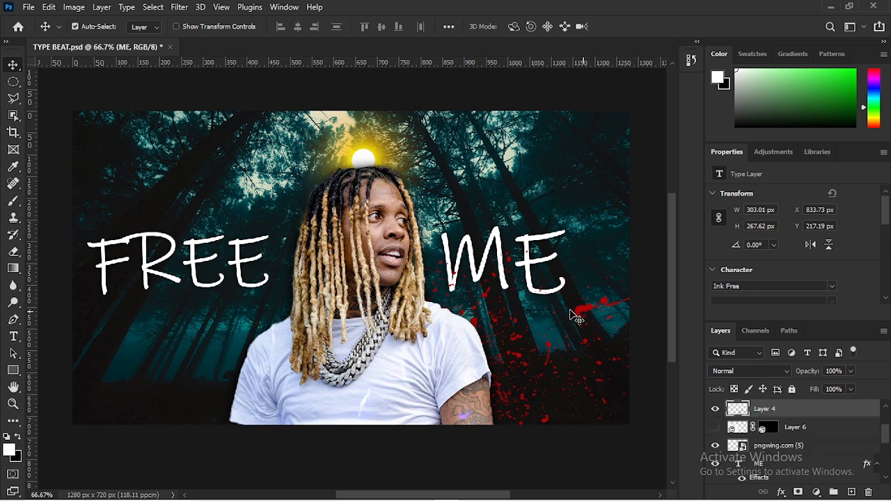
pyautogui.moveTo(414, 326); pyautogui.dragTo(478, 190)
pyautogui.moveTo(672, 285); pyautogui.dragTo(669, 275)
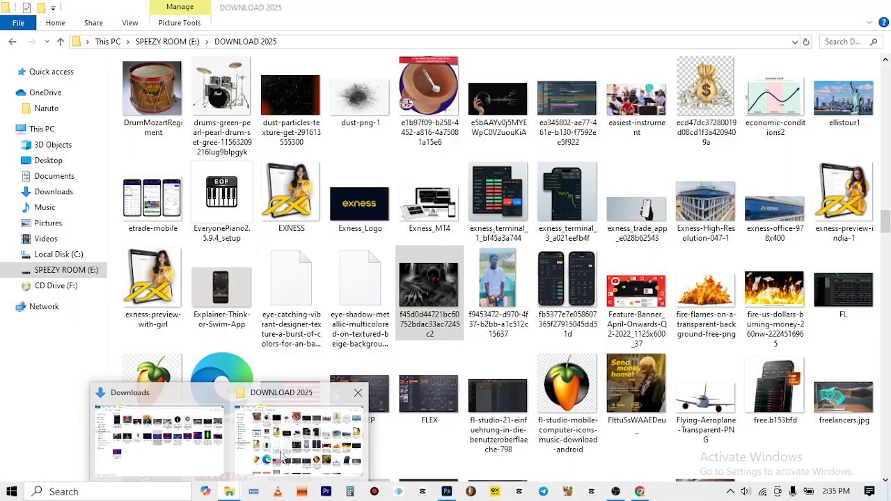
# Find the pngtree-danger-skull-character PNG in the DOWNLOAD 2025 folder and open it as a document in Photoshop
pyautogui.click(283, 458)
pyautogui.scroll(20, 569, 343)
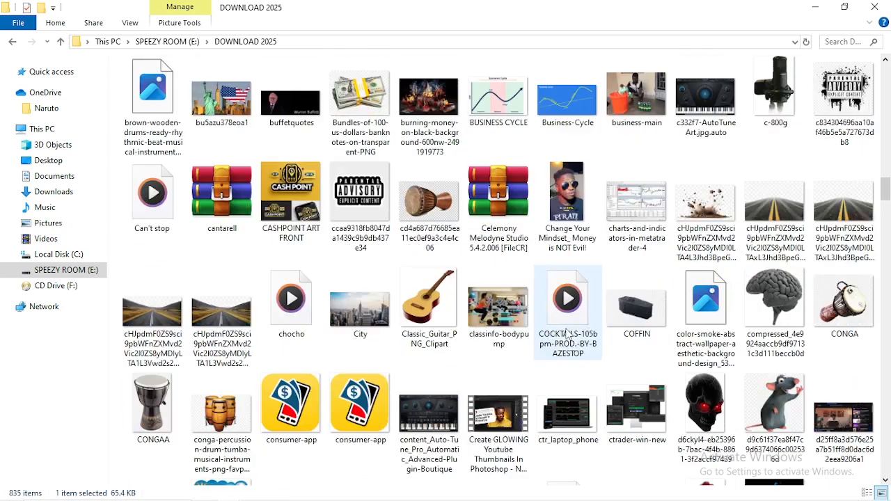
pyautogui.scroll(15, 567, 334)
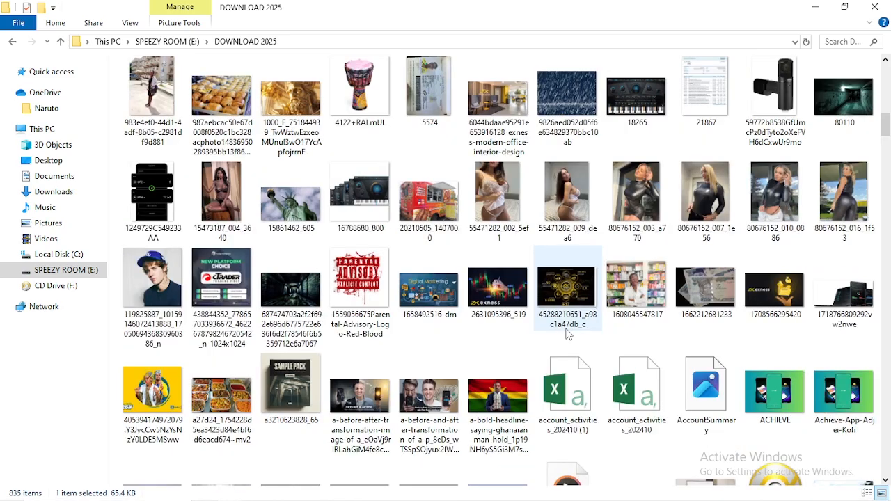
pyautogui.scroll(-20, 567, 334)
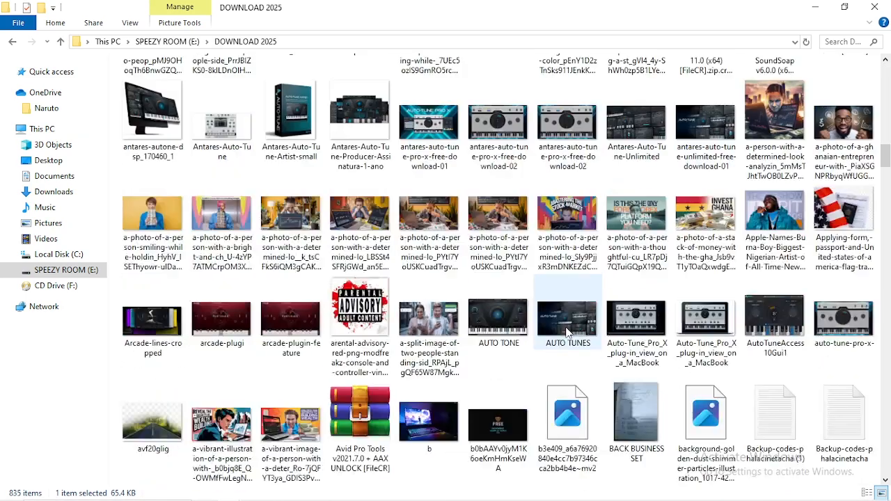
pyautogui.scroll(-5, 567, 334)
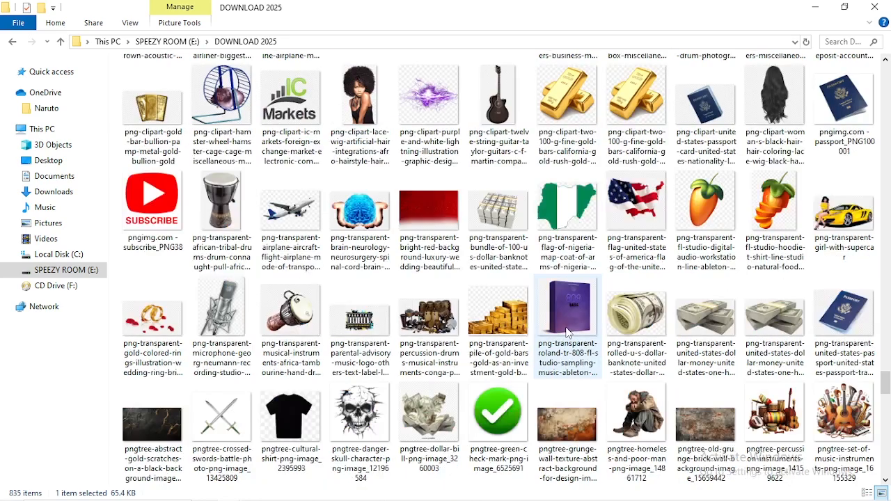
pyautogui.scroll(-5, 567, 333)
pyautogui.click(350, 106)
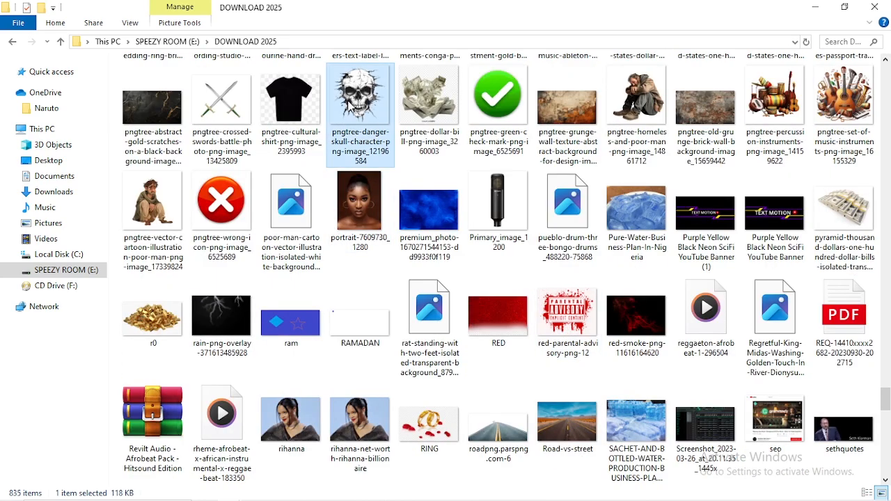
pyautogui.moveTo(326, 236); pyautogui.dragTo(297, 51)
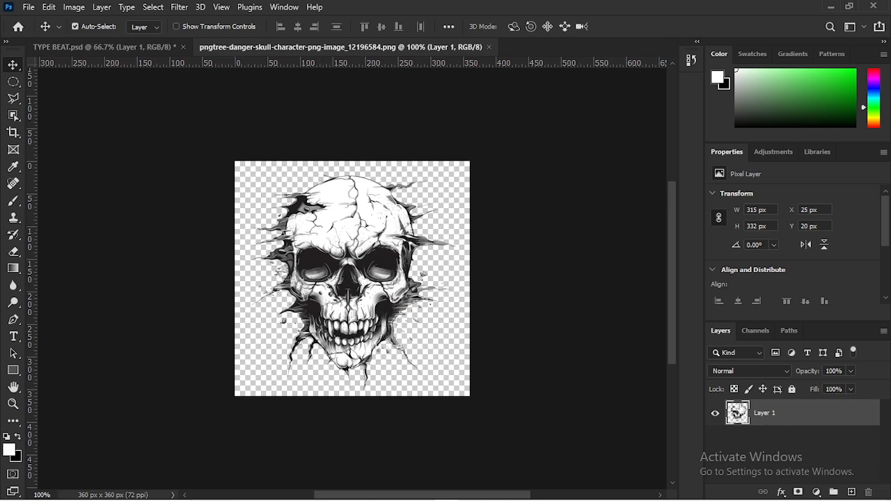
# Copy the skull into the TYPE BEAT.psd thumbnail as a layer and hide the man's layer, Layer 1
pyautogui.moveTo(319, 236); pyautogui.dragTo(236, 365)
pyautogui.click(383, 298)
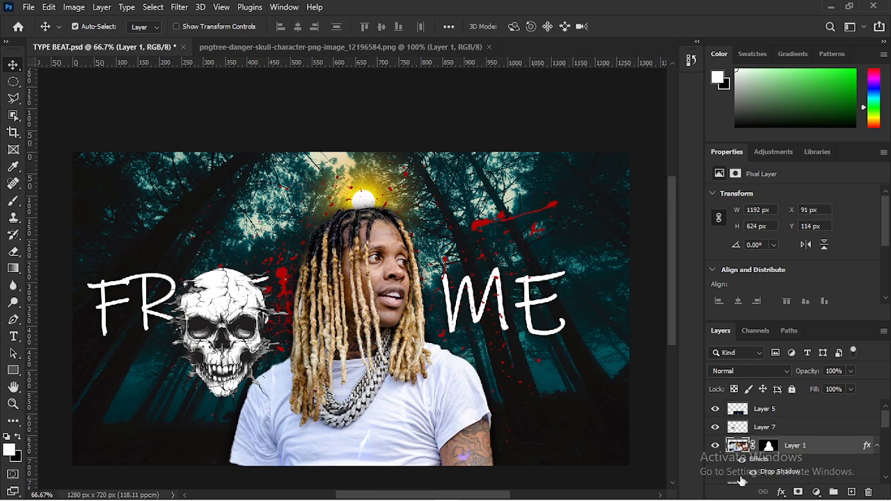
pyautogui.click(714, 446)
# Centre the skull between the two words and enlarge it to about 511 x 538 px
pyautogui.moveTo(231, 317); pyautogui.dragTo(360, 300)
pyautogui.hotkey('ctrl', 't')
pyautogui.moveTo(424, 387); pyautogui.dragTo(490, 412)
pyautogui.click(647, 29)
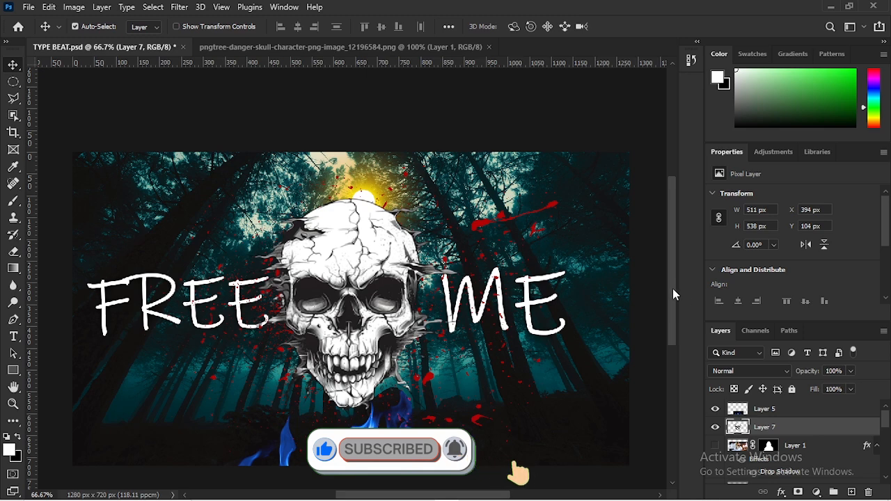
pyautogui.moveTo(673, 288); pyautogui.dragTo(670, 284)
# Hide the blue fire layer, Layer 5, keeping the skull layer shown
pyautogui.scroll(-2, 669, 288)
pyautogui.click(577, 428)
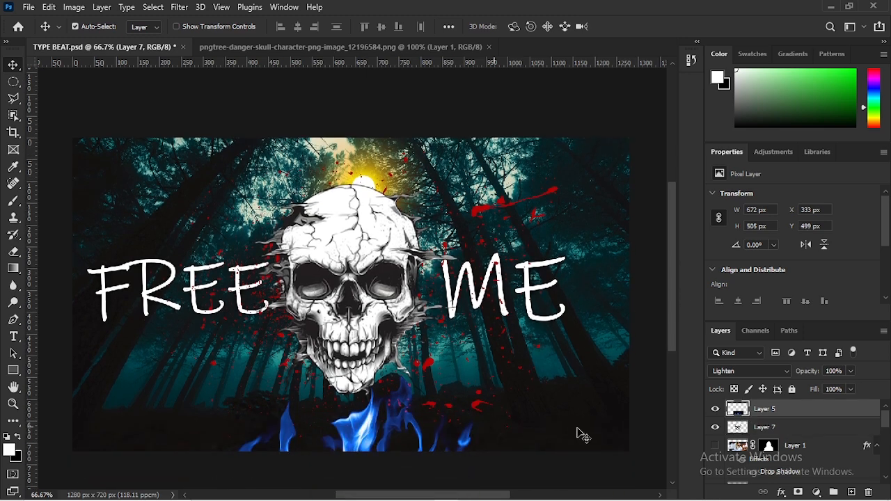
pyautogui.click(715, 426)
pyautogui.click(714, 409)
# Shift the skull slightly right and down to X 414, Y 114 px and add a drop shadow to it
pyautogui.moveTo(364, 290); pyautogui.dragTo(373, 294)
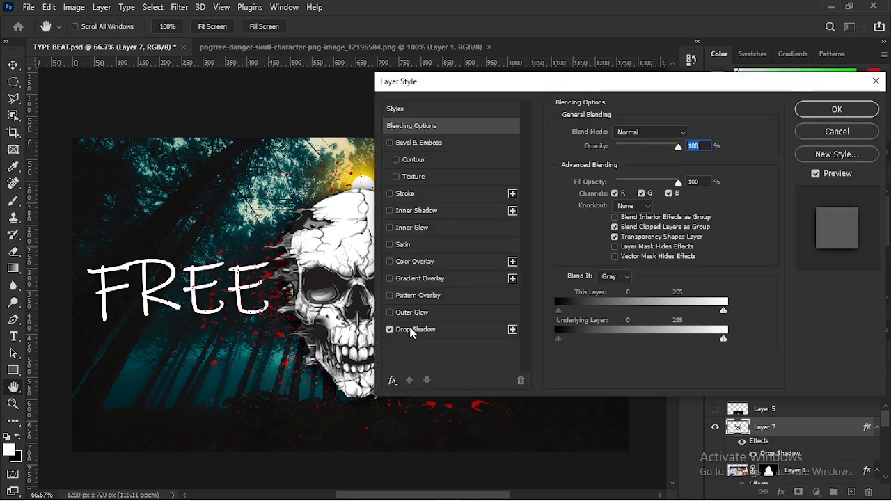
pyautogui.click(401, 331)
pyautogui.click(837, 111)
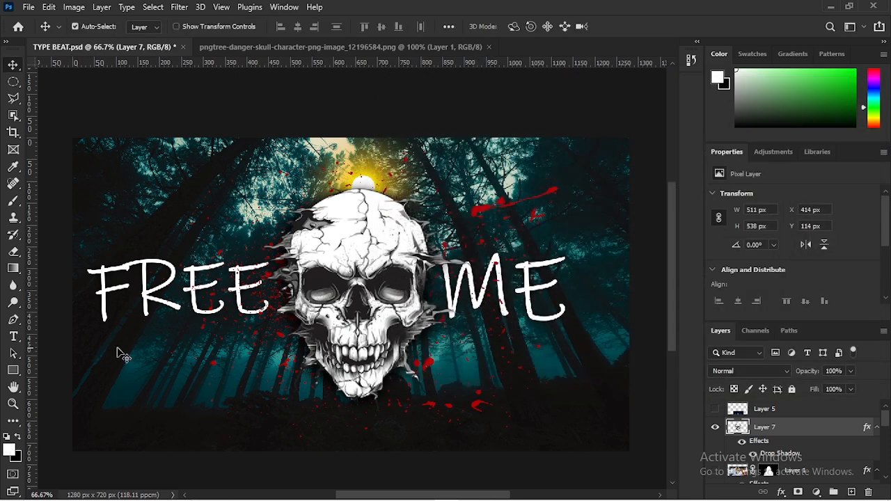
# Replace the word FREE with TYPE
pyautogui.click(13, 337)
pyautogui.moveTo(105, 282); pyautogui.dragTo(261, 306)
pyautogui.write('TYPE')
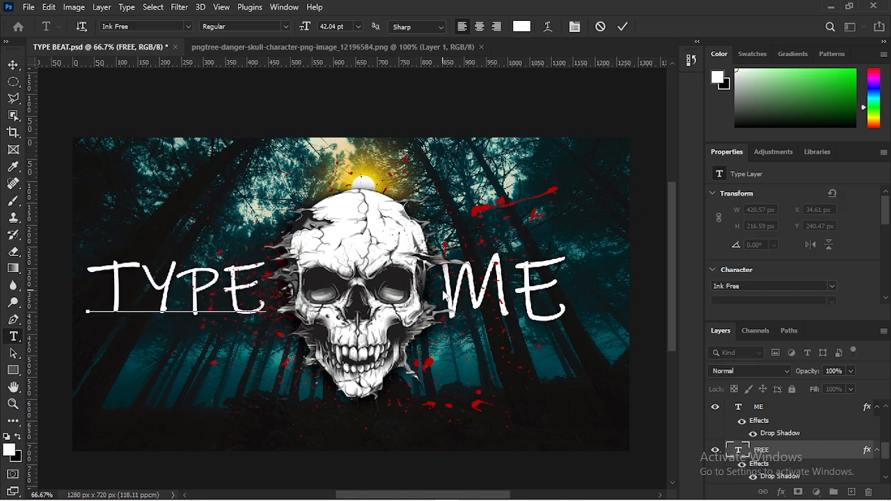
pyautogui.click(576, 101)
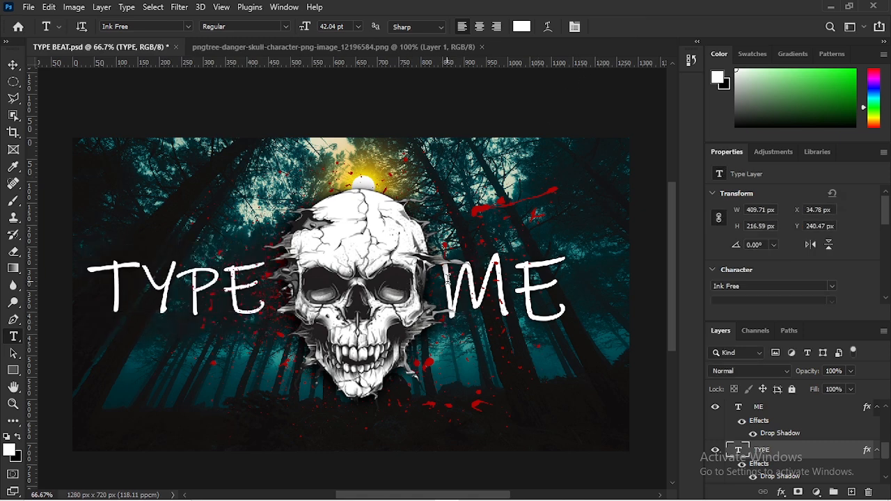
# Replace the word ME with BEAT
pyautogui.moveTo(515, 282); pyautogui.dragTo(602, 276)
pyautogui.click(603, 276)
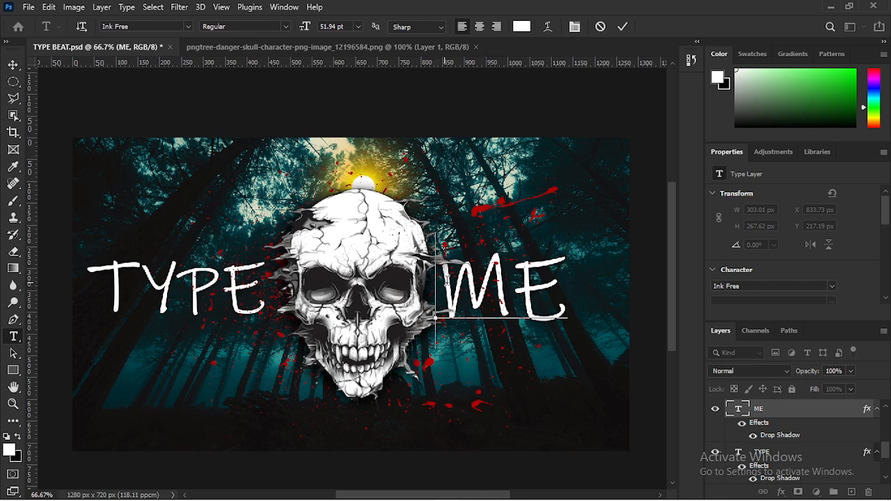
pyautogui.moveTo(441, 282); pyautogui.dragTo(580, 281)
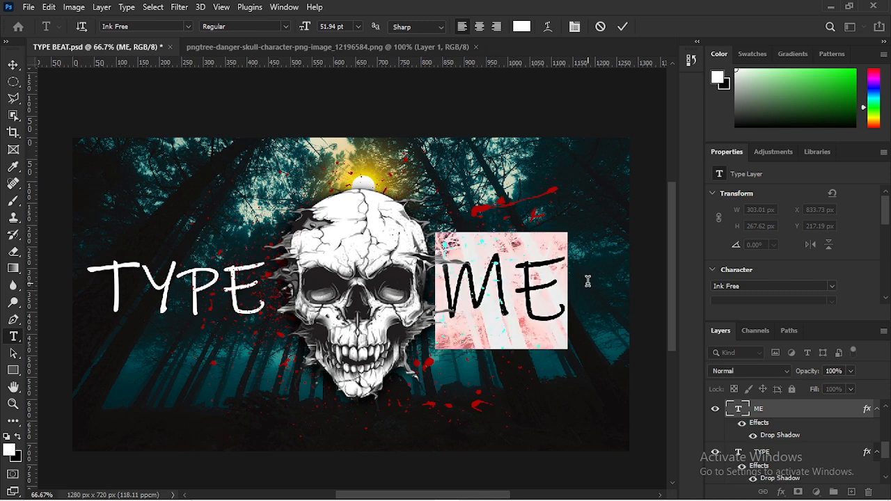
pyautogui.write('BEAT')
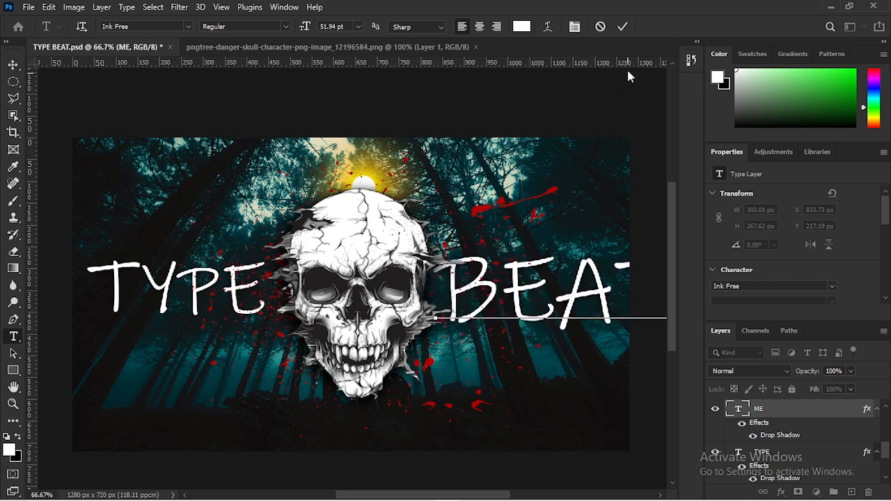
pyautogui.click(622, 27)
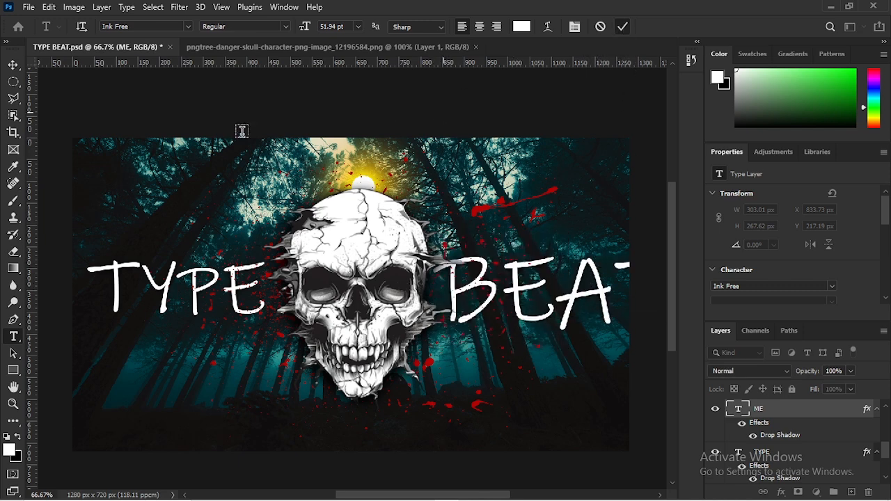
# Scale down the BEAT text to fit inside the canvas beside the skull and nudge TYPE slightly up and left
pyautogui.click(14, 66)
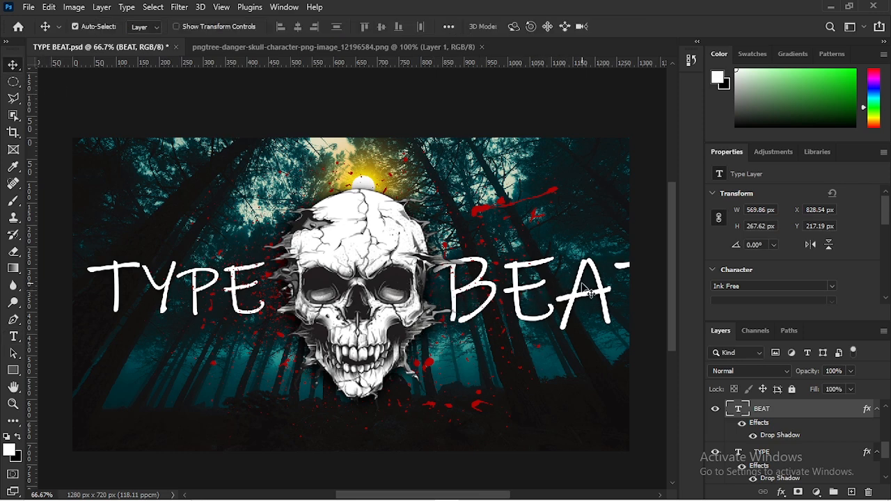
pyautogui.hotkey('ctrl', 't')
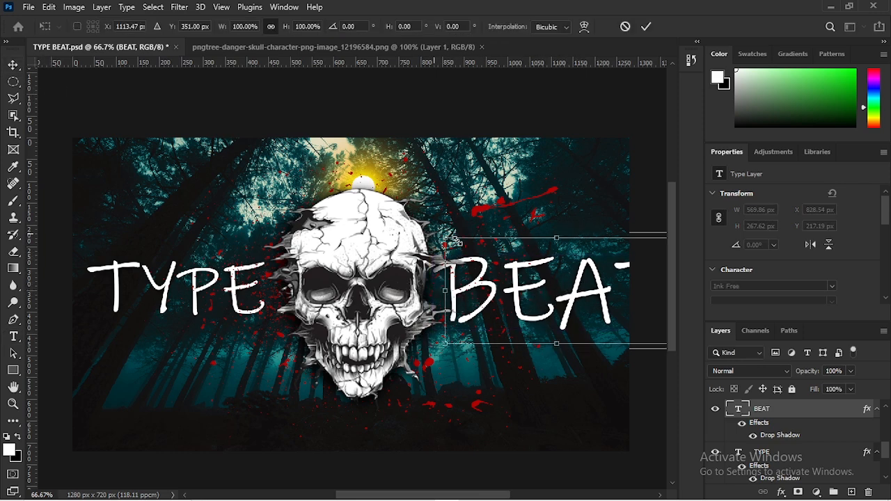
pyautogui.moveTo(450, 240); pyautogui.dragTo(459, 243)
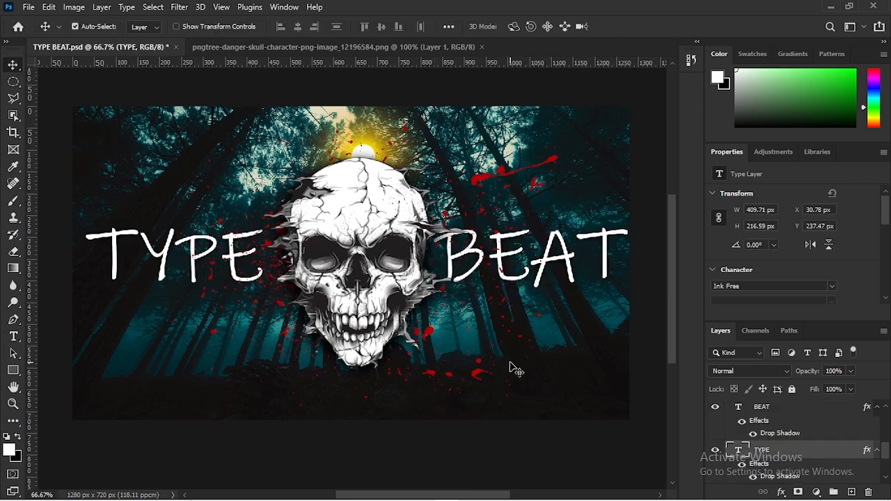
# Hide the sun layer, pngwing.com (5), behind the skull
pyautogui.scroll(4, 513, 364)
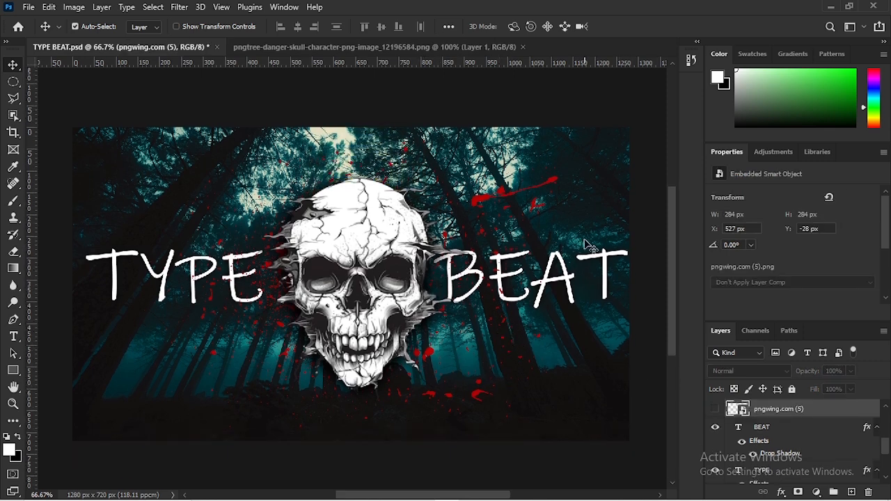
pyautogui.scroll(2, 539, 341)
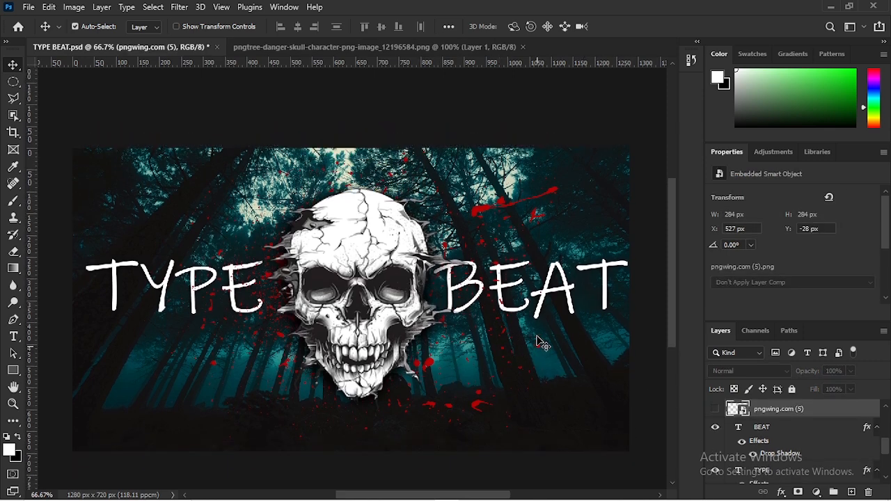
pyautogui.scroll(-1, 498, 366)
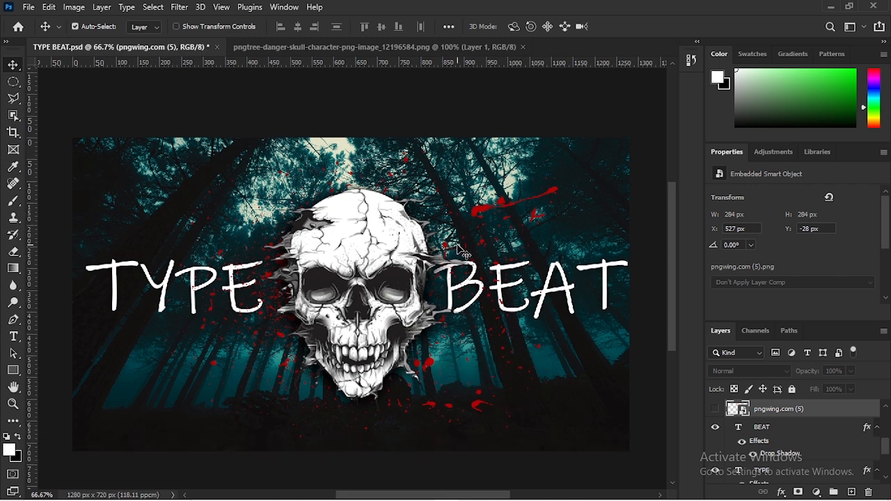
# Hide the teal forest background, Layer 3, to use the stormy lightning sea behind the skull and text
pyautogui.scroll(-1, 804, 420)
pyautogui.scroll(-2, 803, 420)
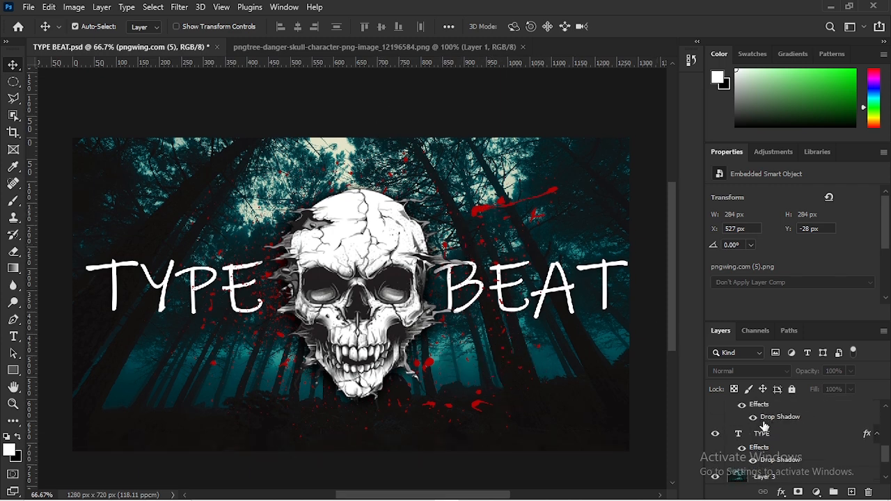
pyautogui.click(729, 459)
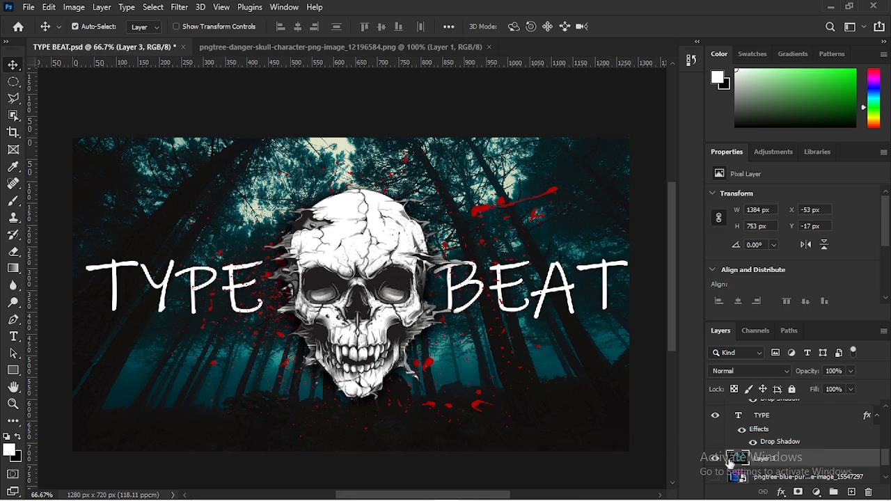
pyautogui.click(715, 459)
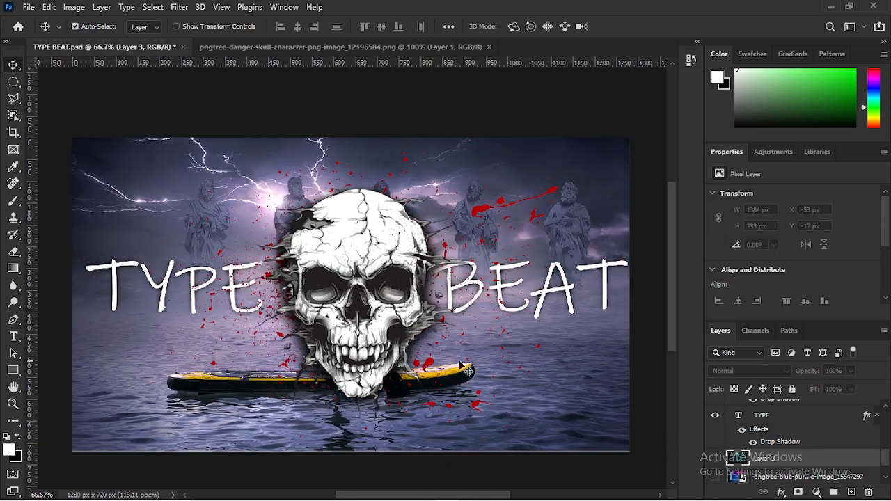
pyautogui.scroll(-2, 440, 335)
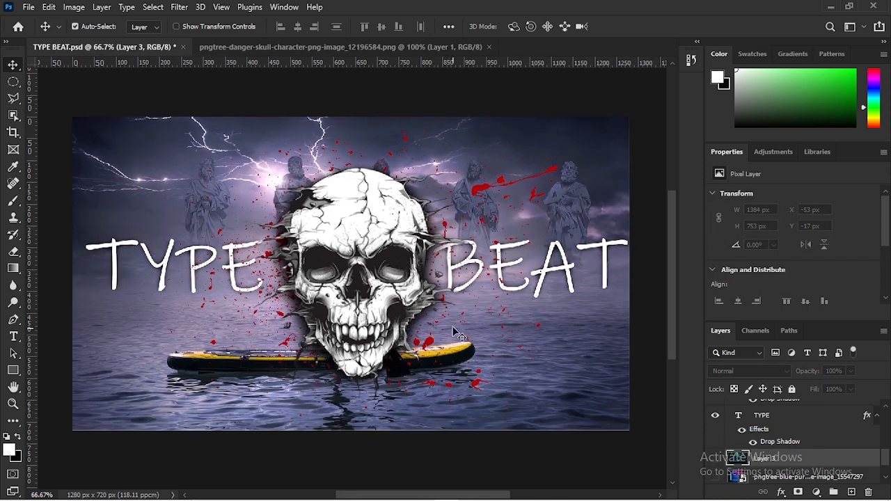
pyautogui.scroll(1, 435, 329)
pyautogui.scroll(-1, 432, 324)
# Change the font of the TYPE text to Baloo
pyautogui.click(14, 336)
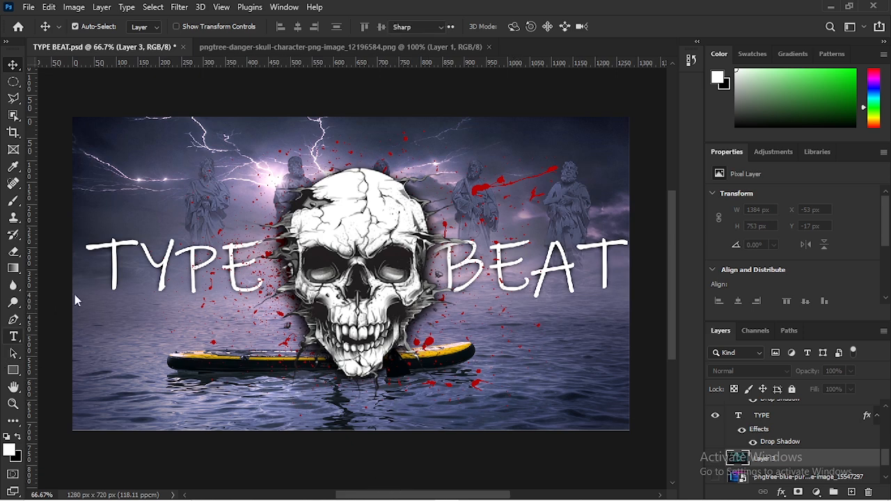
pyautogui.moveTo(86, 271); pyautogui.dragTo(251, 278)
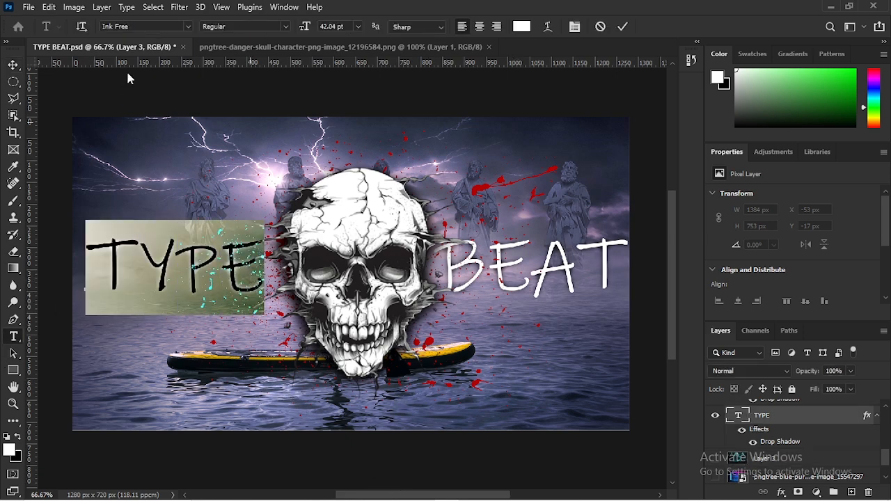
pyautogui.click(188, 27)
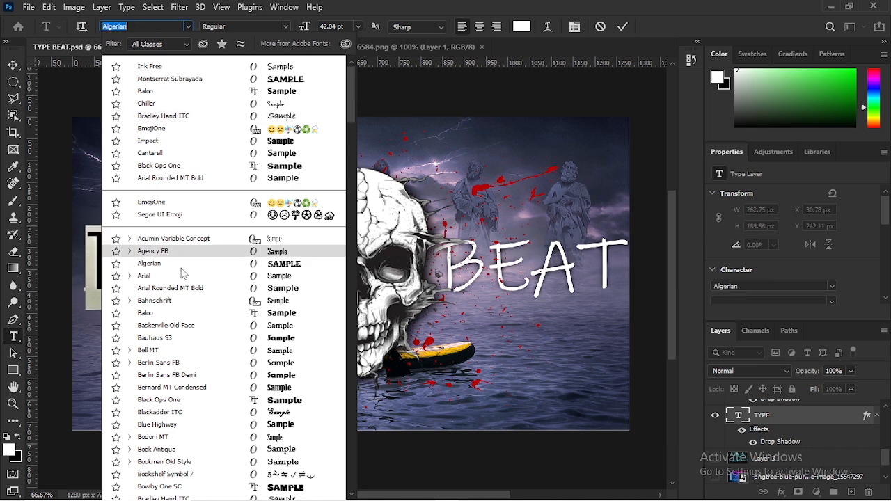
pyautogui.click(191, 93)
pyautogui.click(623, 28)
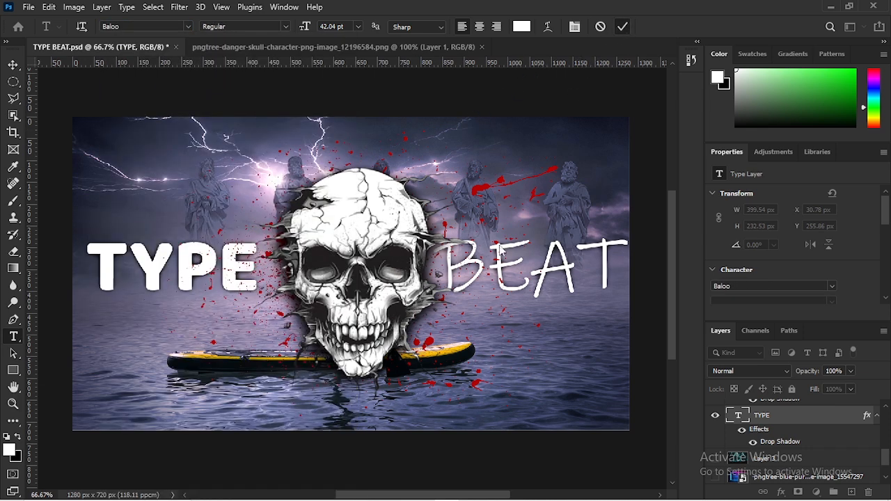
# Change the font of the BEAT text to Baloo to match TYPE
pyautogui.doubleClick(545, 258)
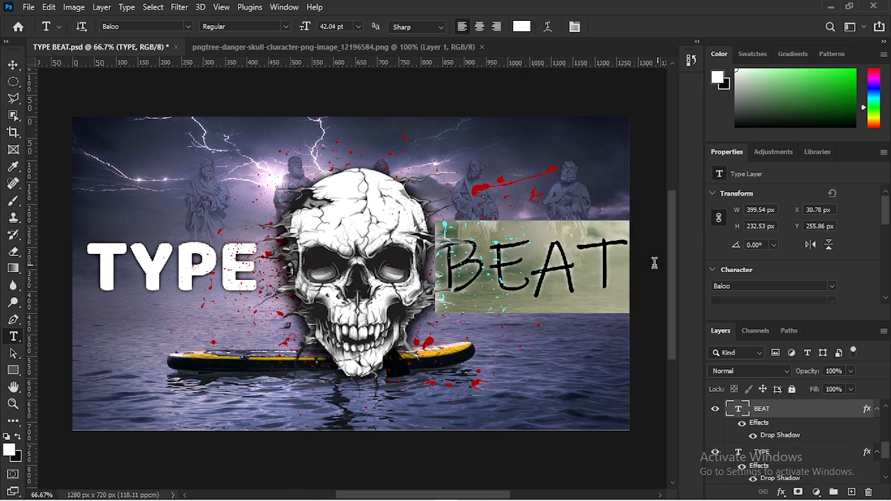
pyautogui.click(188, 26)
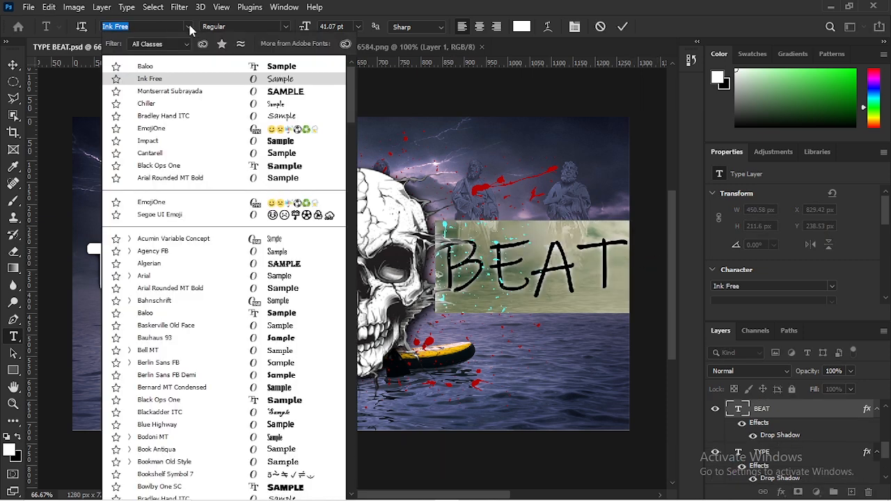
pyautogui.click(179, 64)
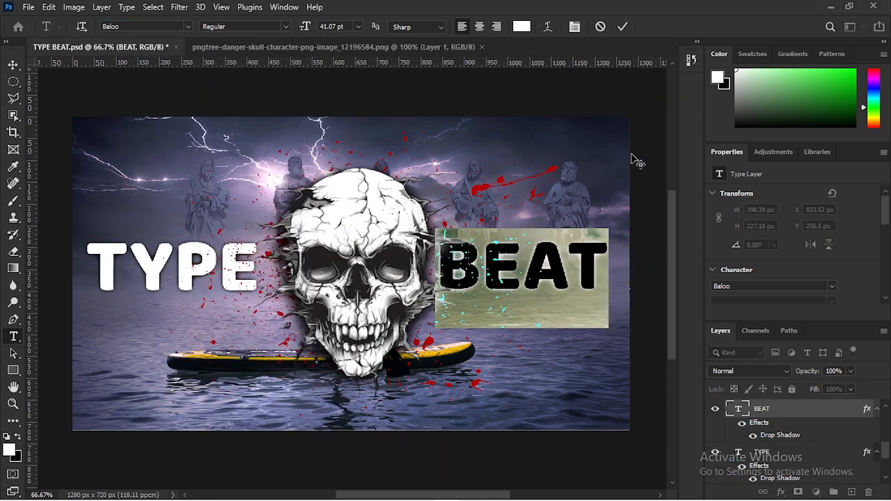
pyautogui.click(624, 26)
pyautogui.scroll(-1, 356, 432)
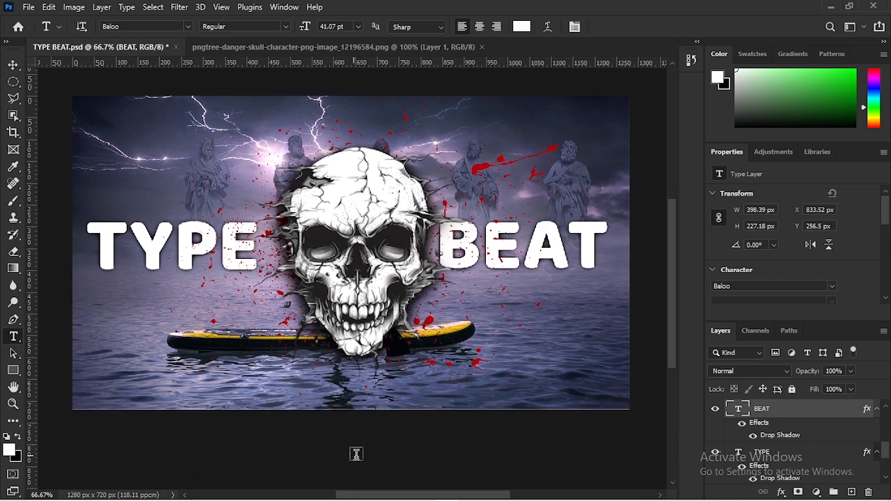
# Find the fiery wooden-floor image 360_F_863158877 in the DOWNLOAD 2025 folder and place it in the TYPE BEAT document
pyautogui.moveTo(327, 500)
pyautogui.click(230, 495)
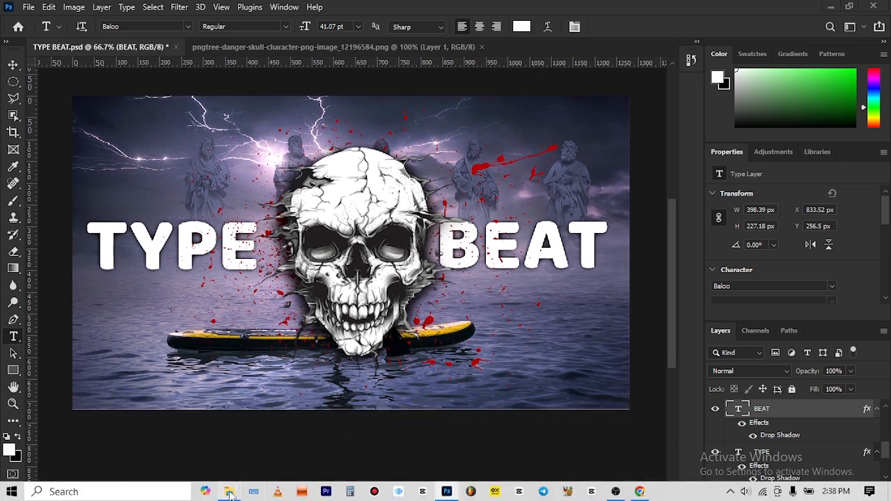
pyautogui.click(299, 435)
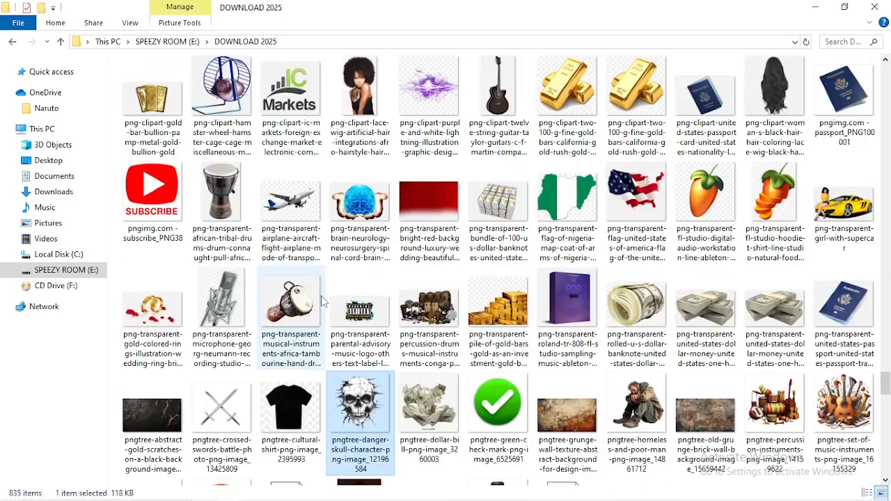
pyautogui.scroll(4, 322, 301)
pyautogui.scroll(15, 311, 330)
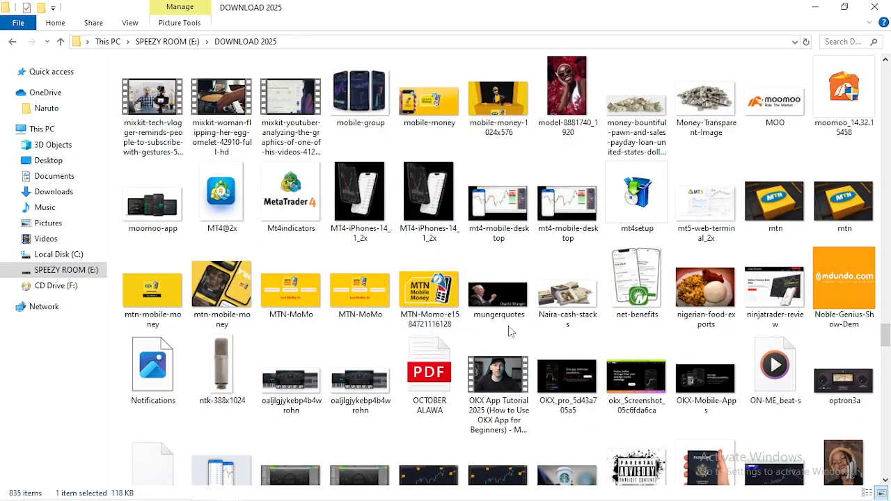
pyautogui.scroll(5, 494, 311)
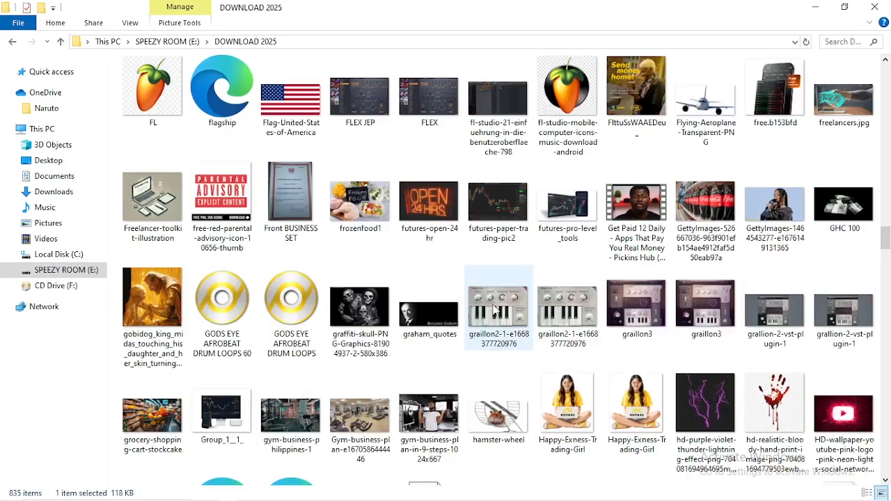
pyautogui.scroll(5, 494, 311)
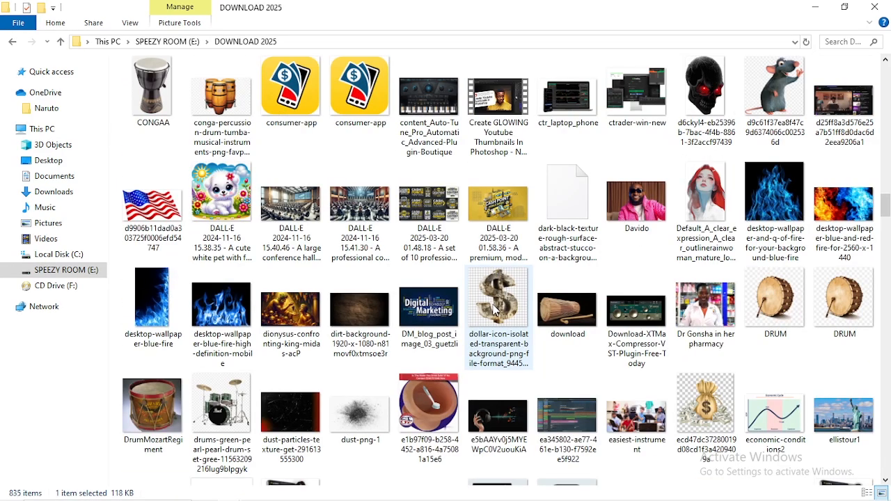
pyautogui.scroll(3, 494, 311)
pyautogui.scroll(6, 494, 311)
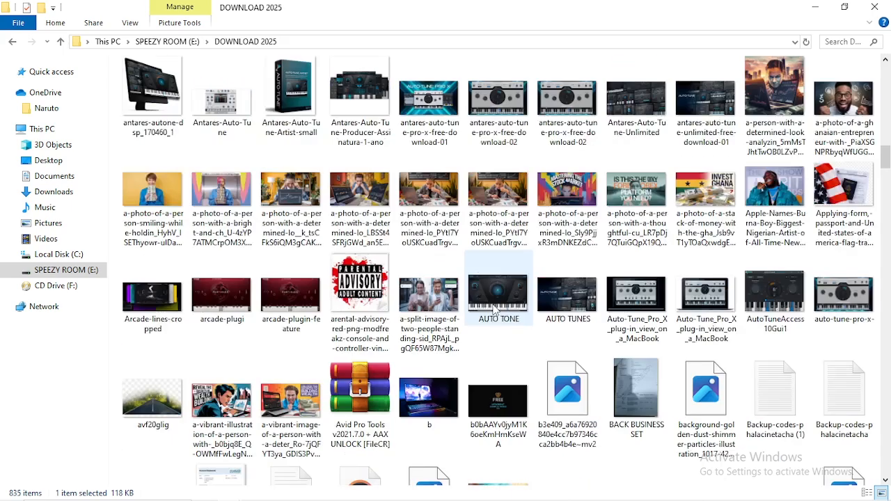
pyautogui.scroll(6, 494, 311)
pyautogui.scroll(8, 494, 311)
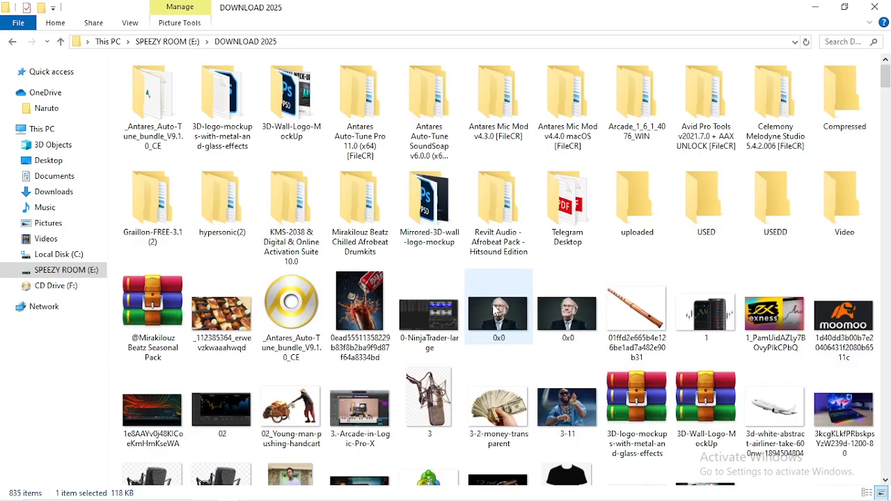
pyautogui.scroll(-8, 494, 311)
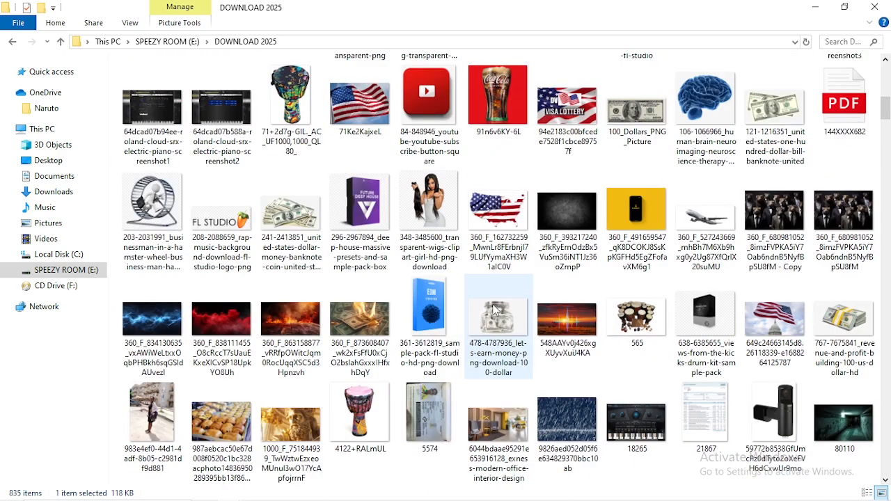
pyautogui.moveTo(302, 327); pyautogui.dragTo(381, 382)
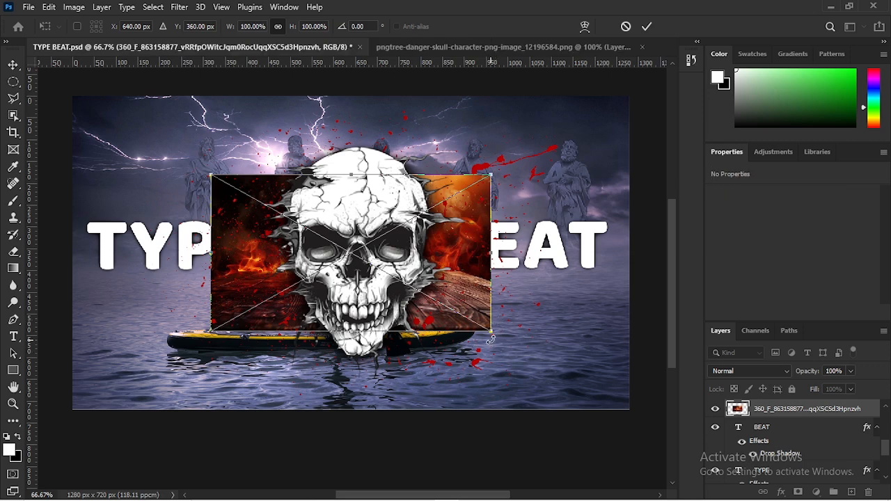
# Scale the placed fire image to 200.06% to cover the canvas and move its layer directly below the TYPE text layer
pyautogui.moveTo(489, 334); pyautogui.dragTo(637, 397)
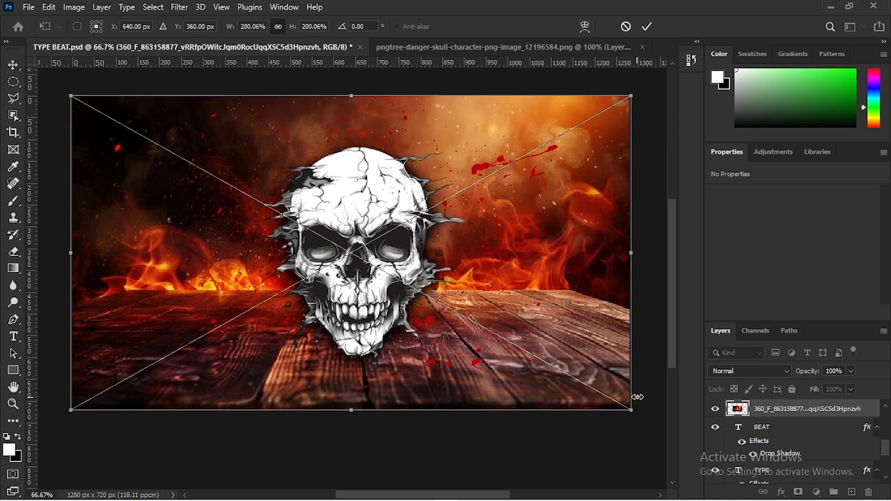
pyautogui.click(646, 26)
pyautogui.moveTo(786, 419); pyautogui.dragTo(785, 457)
pyautogui.moveTo(785, 426); pyautogui.dragTo(785, 462)
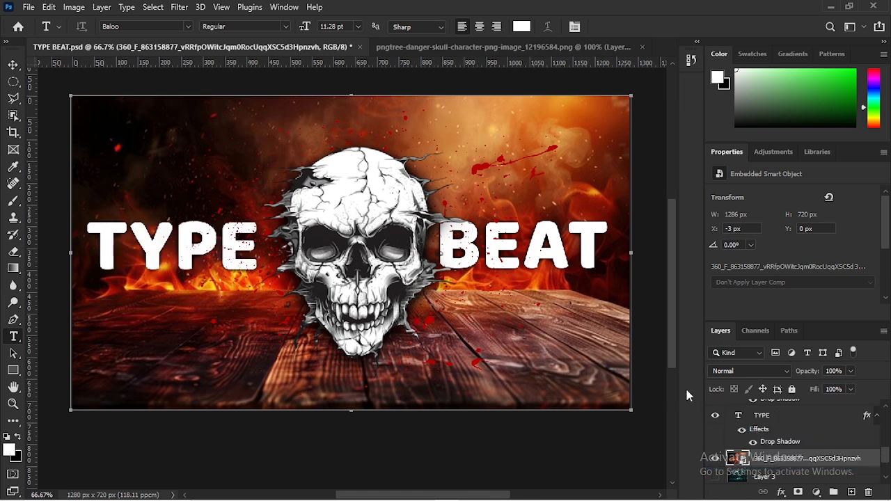
pyautogui.scroll(-1, 754, 430)
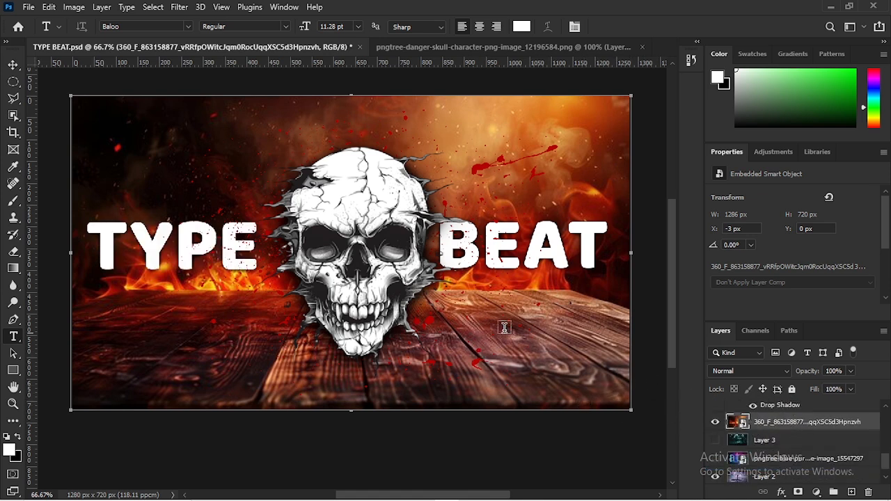
# Select the skull on Layer 7 and hide it
pyautogui.moveTo(668, 281)
pyautogui.mouseDown()
pyautogui.moveTo(670, 255)
pyautogui.moveTo(669, 270)
pyautogui.mouseUp()
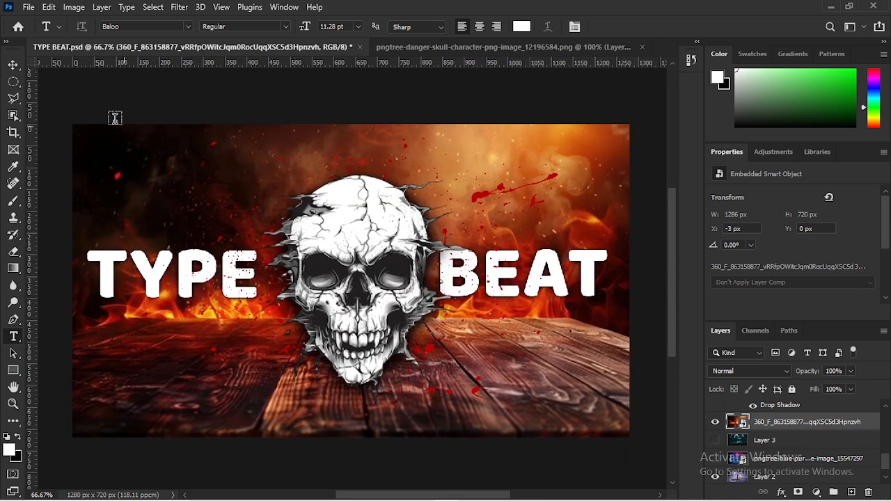
pyautogui.click(13, 64)
pyautogui.click(531, 333)
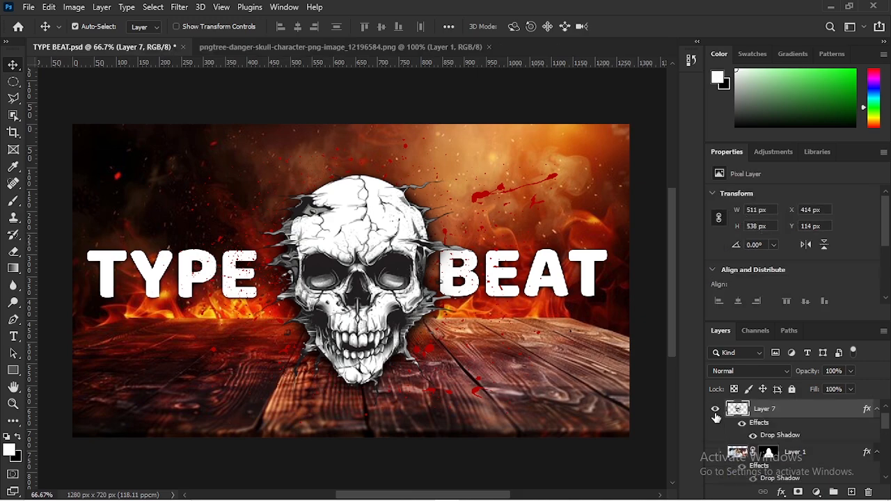
# Open Travis-Scott-Gifts-Parents-Cars-Christmas from the Downloads folder as a separate document, unlock its layer and remove the background
pyautogui.click(229, 494)
pyautogui.click(194, 445)
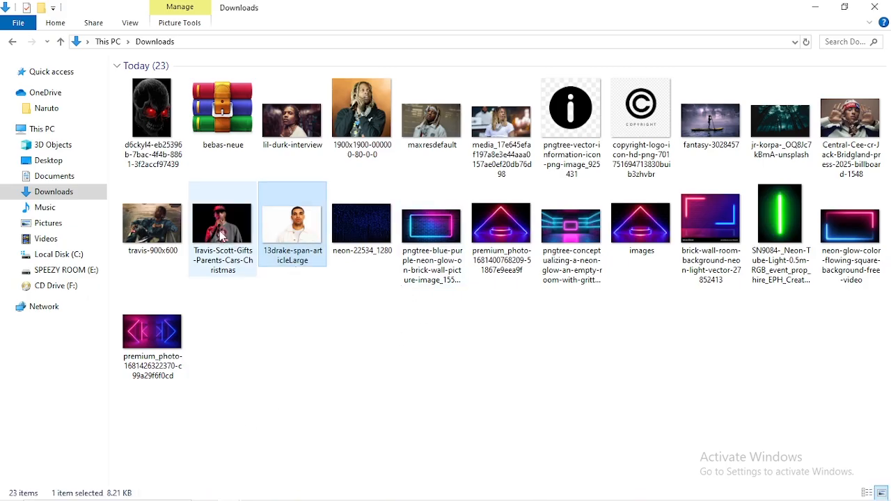
pyautogui.moveTo(223, 229); pyautogui.dragTo(530, 51)
pyautogui.click(865, 412)
pyautogui.scroll(-5, 787, 265)
pyautogui.click(785, 261)
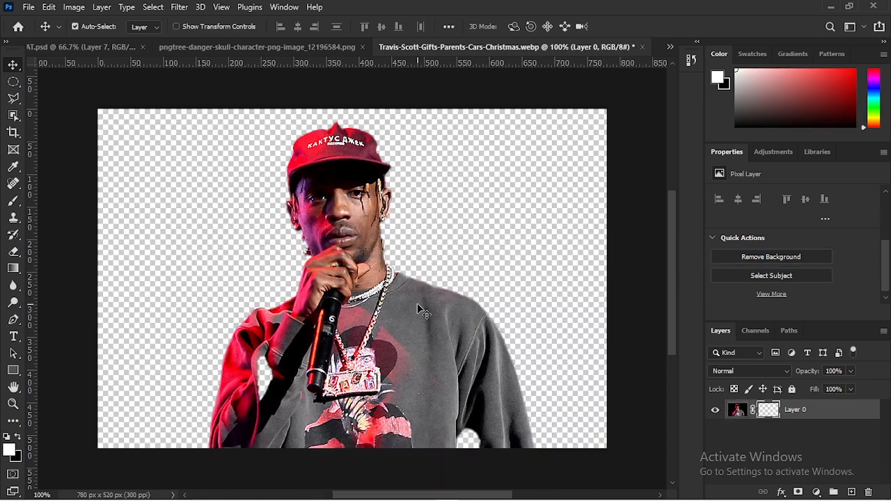
# Bring the rapper cutout into TYPE BEAT.psd, centred between TYPE and BEAT, and scale it to 140.95%
pyautogui.moveTo(411, 346); pyautogui.dragTo(343, 336)
pyautogui.hotkey('ctrl', 't')
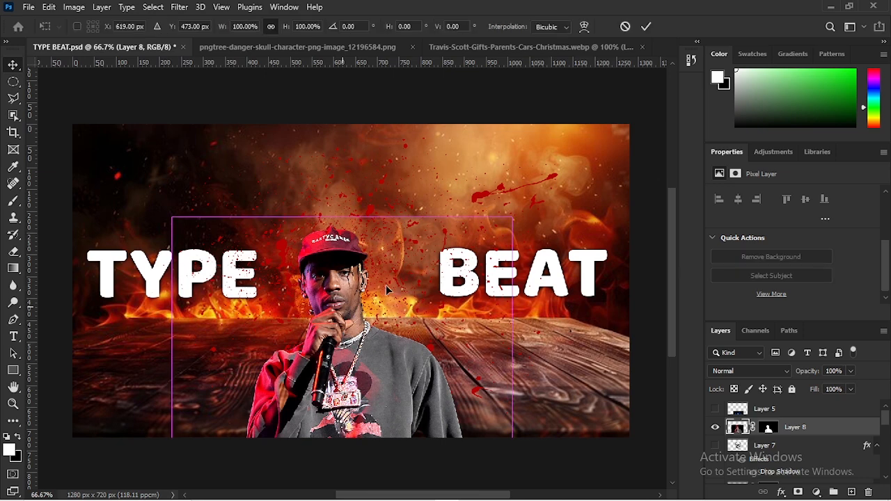
pyautogui.moveTo(512, 218); pyautogui.dragTo(566, 182)
pyautogui.moveTo(395, 376); pyautogui.dragTo(400, 339)
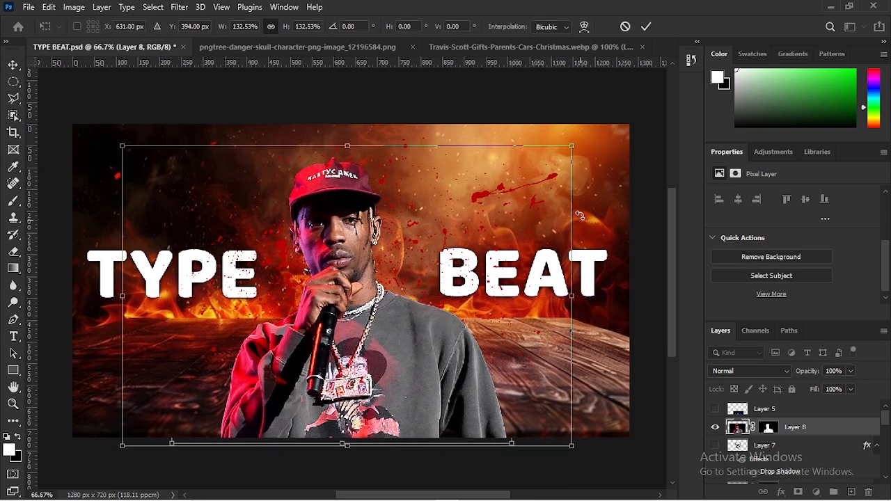
pyautogui.moveTo(567, 146); pyautogui.dragTo(586, 135)
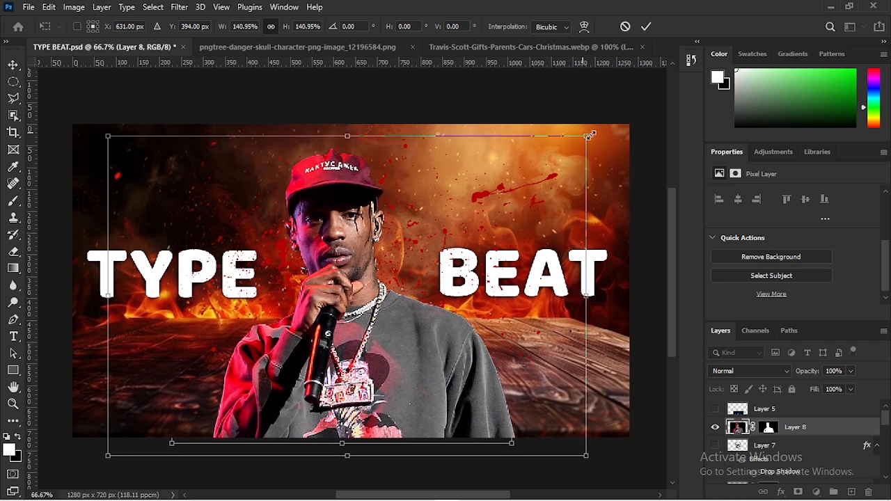
pyautogui.click(647, 28)
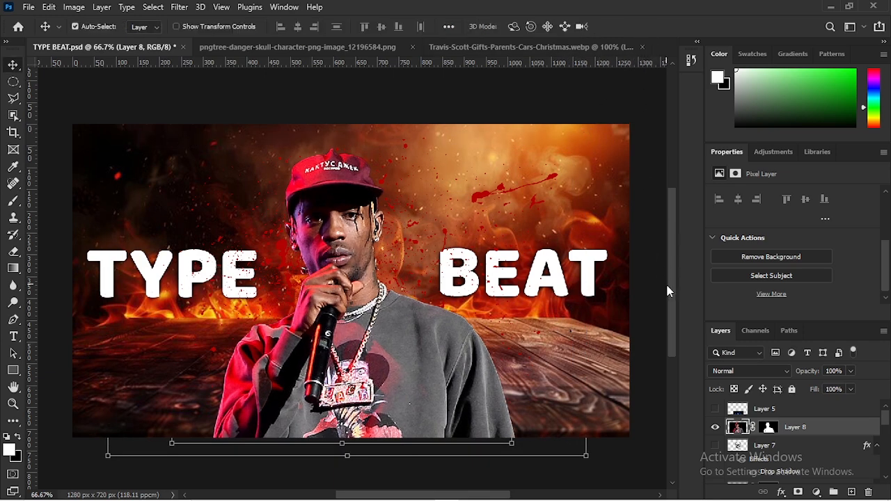
pyautogui.moveTo(664, 277)
pyautogui.mouseDown()
pyautogui.moveTo(674, 299)
pyautogui.moveTo(675, 288)
pyautogui.mouseUp()
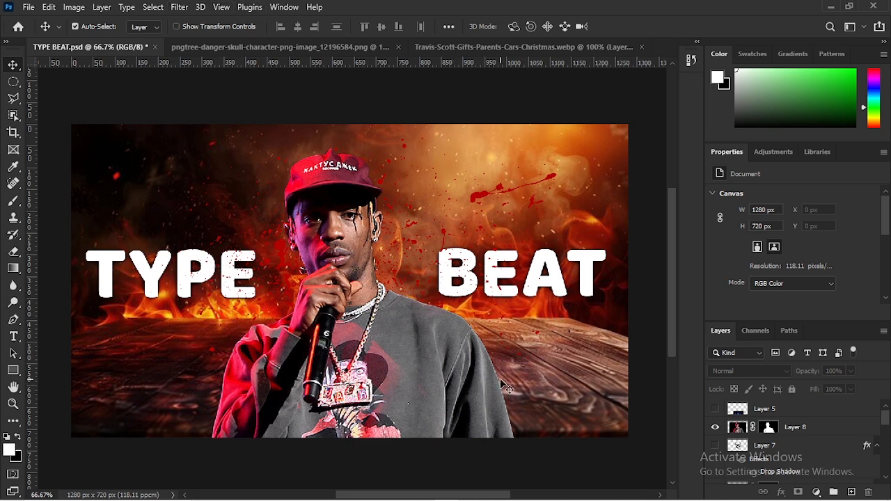
pyautogui.scroll(-2, 587, 392)
pyautogui.scroll(1, 571, 383)
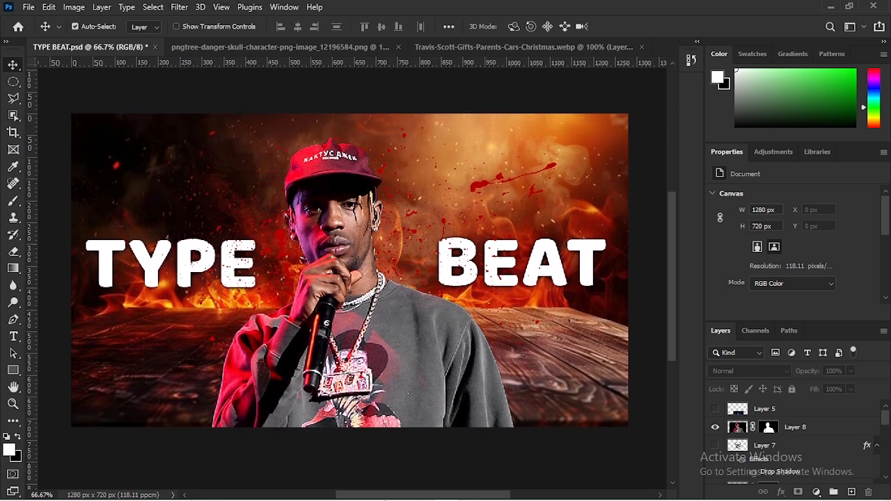
# Place the rain image 9826aed052d05f6e634829370bbc10ab from the DOWNLOAD 2025 folder into TYPE BEAT.psd and scale it to 47.12% to cover the canvas
pyautogui.moveTo(260, 499)
pyautogui.moveTo(229, 491)
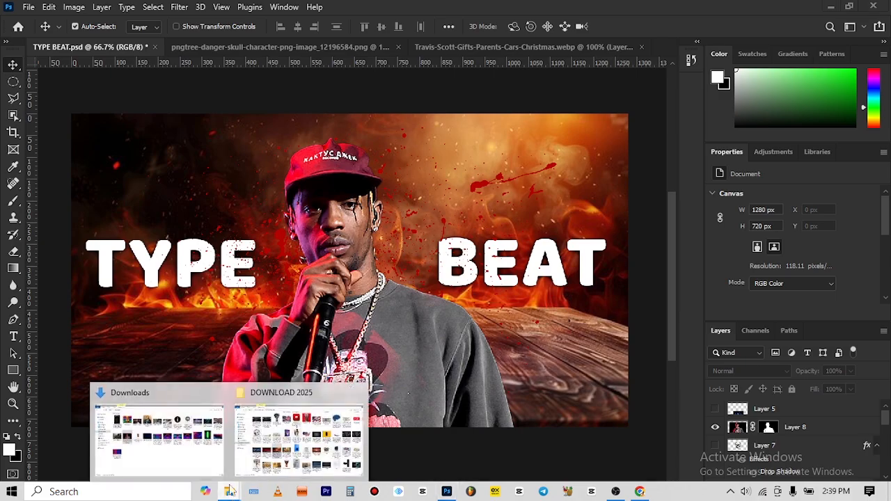
pyautogui.click(279, 437)
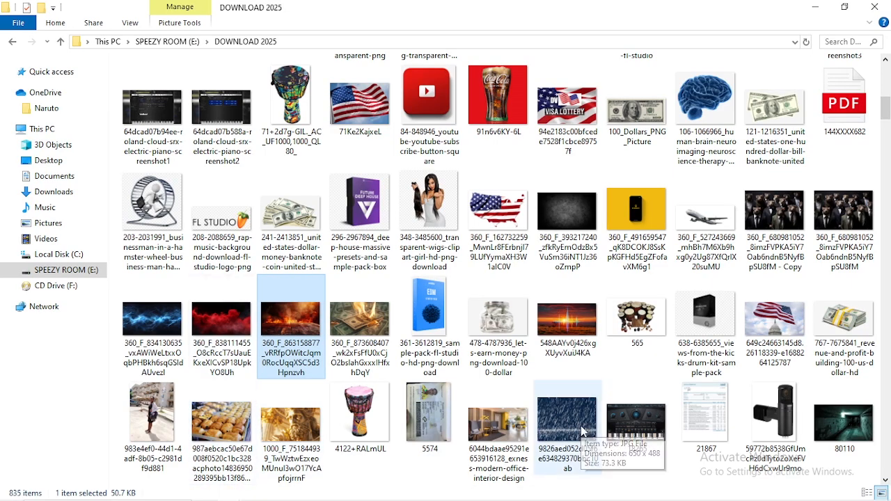
pyautogui.moveTo(583, 432); pyautogui.dragTo(320, 268)
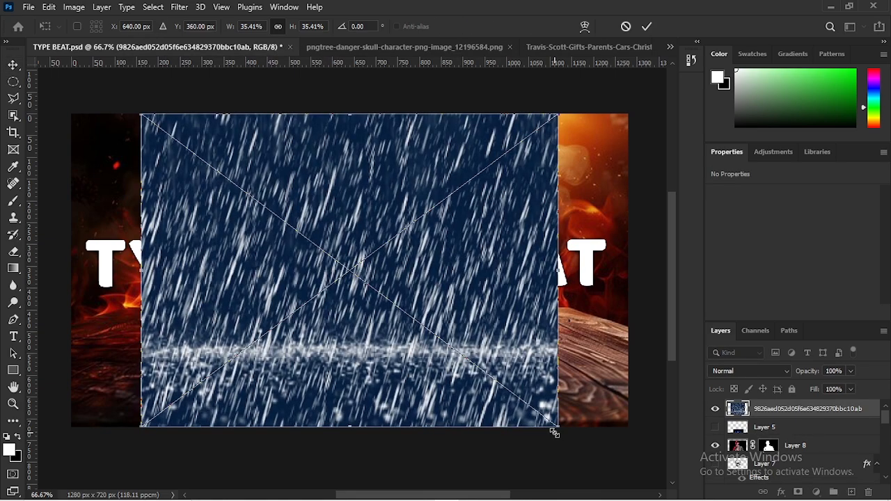
pyautogui.moveTo(558, 423); pyautogui.dragTo(627, 478)
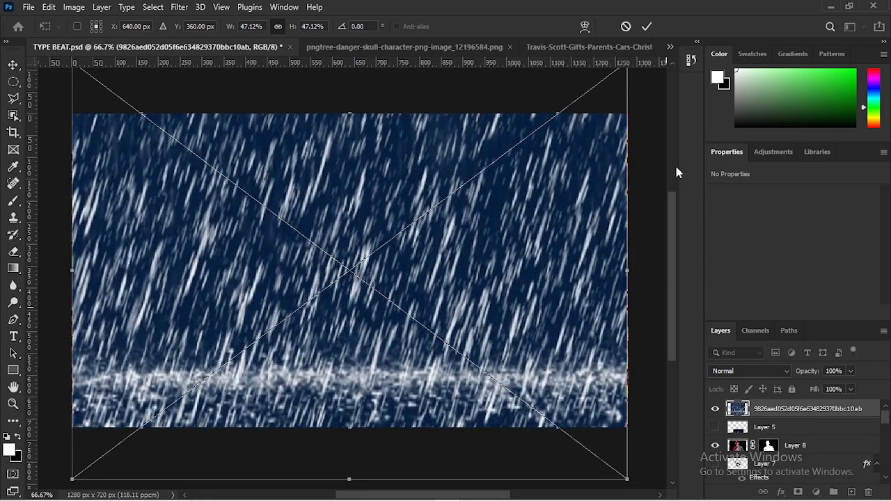
pyautogui.click(648, 26)
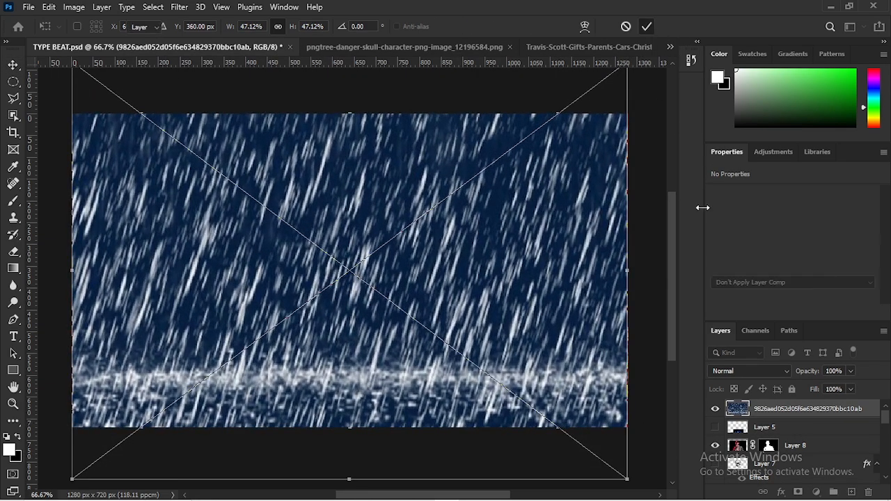
# Set the rain layer's blend mode to Lighten and lower its opacity to 26%
pyautogui.click(751, 371)
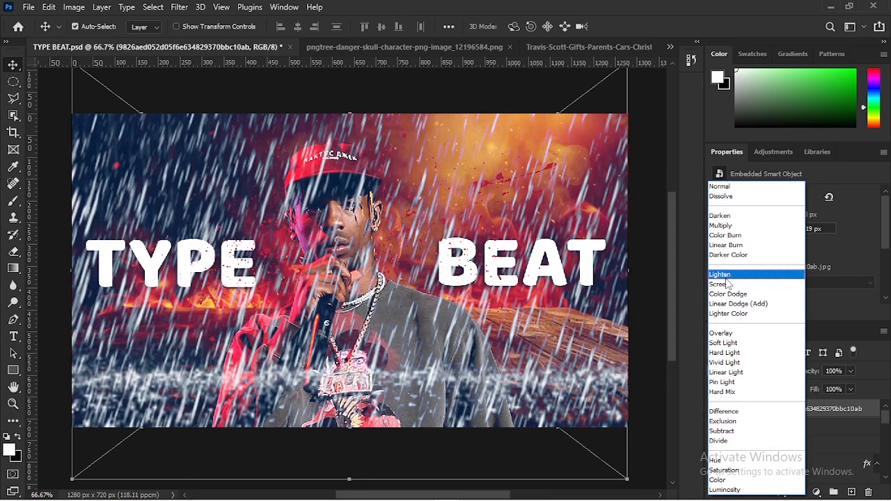
pyautogui.click(725, 279)
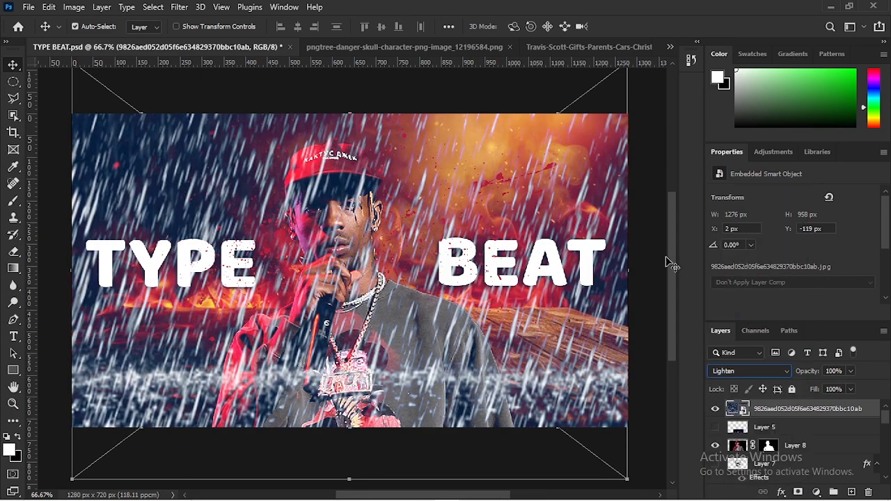
pyautogui.moveTo(671, 285); pyautogui.dragTo(670, 281)
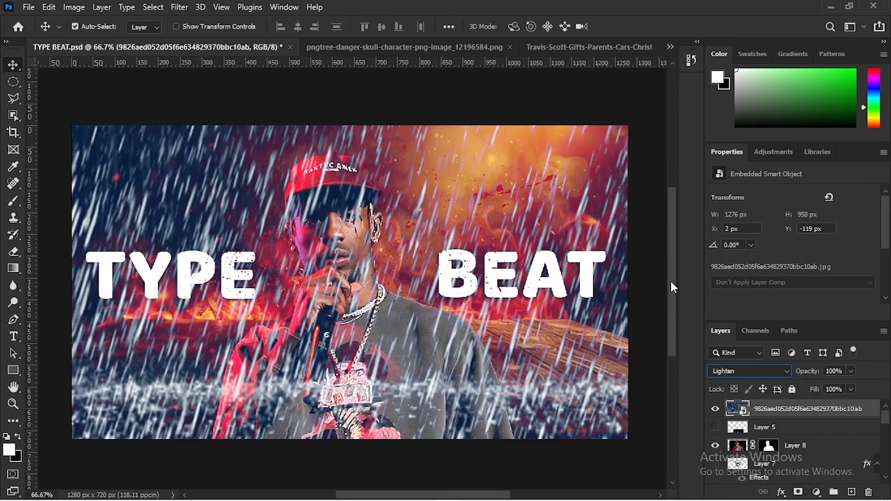
pyautogui.click(849, 371)
pyautogui.moveTo(828, 389); pyautogui.dragTo(808, 388)
pyautogui.moveTo(672, 282); pyautogui.dragTo(671, 286)
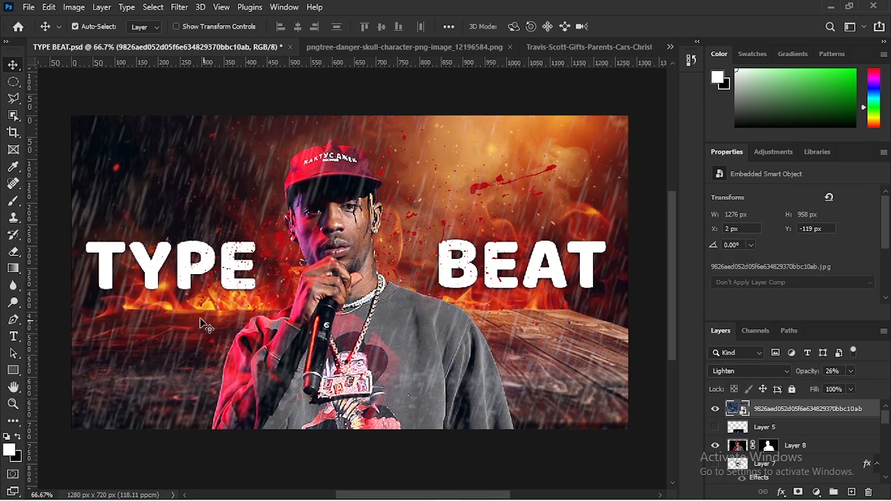
# Rasterize the rain layer and erase the rain over the rapper's face and body with a soft 146 px Eraser
pyautogui.click(13, 252)
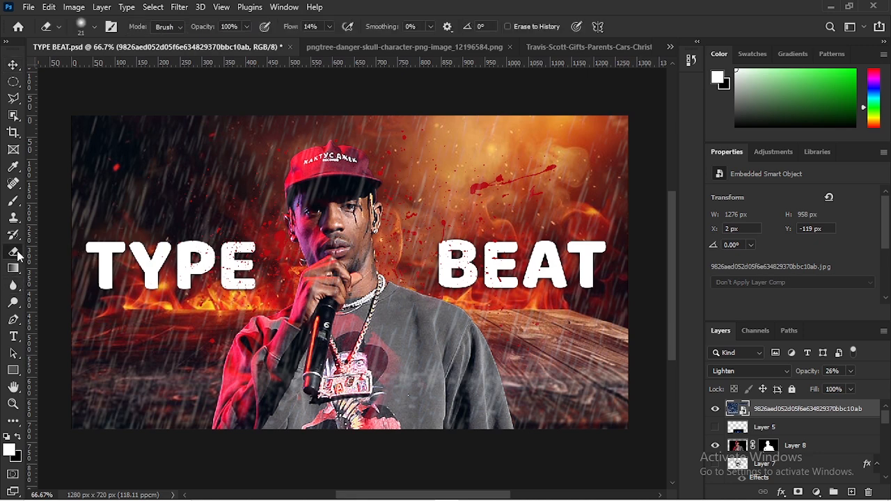
pyautogui.click(345, 291)
pyautogui.click(426, 209)
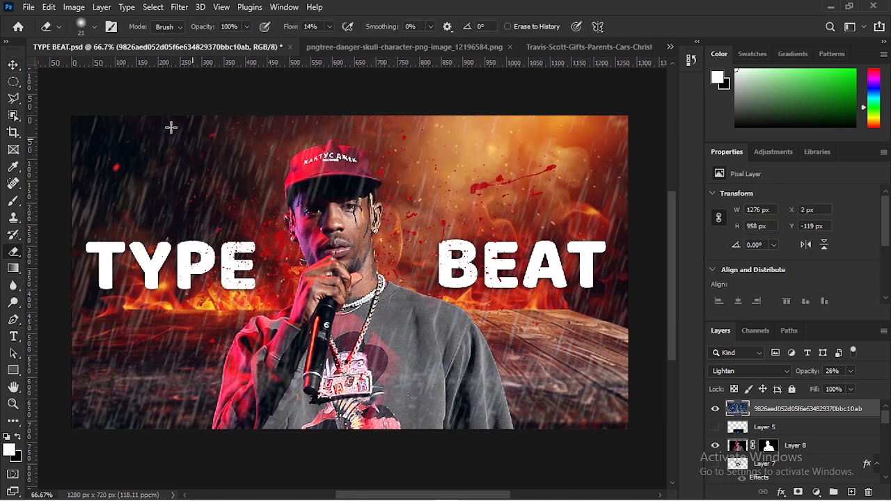
pyautogui.click(95, 27)
pyautogui.moveTo(88, 71)
pyautogui.mouseDown()
pyautogui.moveTo(124, 70)
pyautogui.moveTo(116, 94)
pyautogui.mouseUp()
pyautogui.moveTo(348, 226)
pyautogui.mouseDown()
pyautogui.moveTo(365, 192)
pyautogui.moveTo(324, 190)
pyautogui.moveTo(350, 202)
pyautogui.mouseUp()
pyautogui.moveTo(358, 286)
pyautogui.mouseDown()
pyautogui.moveTo(411, 350)
pyautogui.moveTo(415, 390)
pyautogui.moveTo(392, 394)
pyautogui.moveTo(256, 346)
pyautogui.moveTo(307, 393)
pyautogui.moveTo(413, 356)
pyautogui.mouseUp()
pyautogui.moveTo(416, 402)
pyautogui.mouseDown()
pyautogui.moveTo(445, 441)
pyautogui.moveTo(475, 363)
pyautogui.moveTo(365, 357)
pyautogui.moveTo(260, 366)
pyautogui.mouseUp()
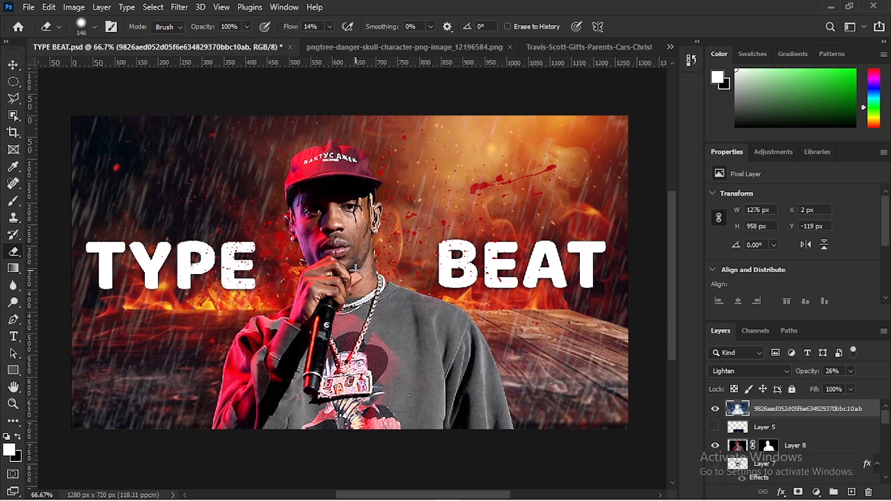
pyautogui.click(13, 64)
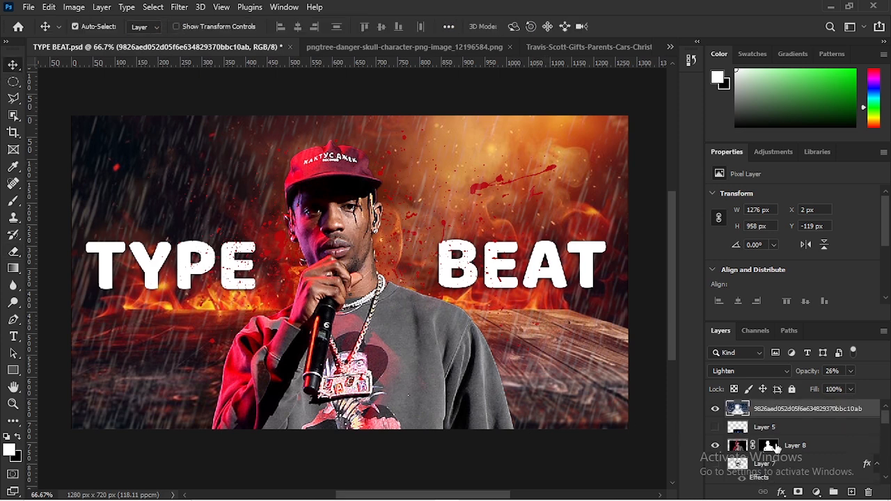
# Hide the fire background layer and show the dark forest background on Layer 3
pyautogui.scroll(-5, 774, 447)
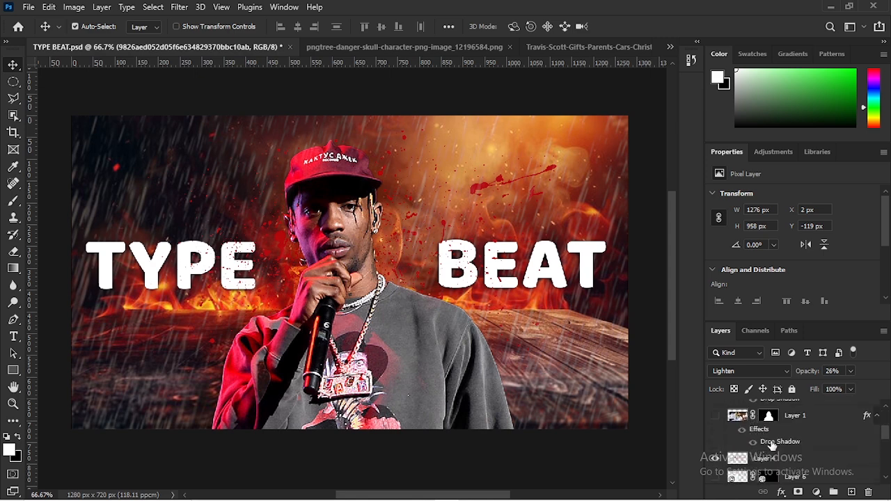
pyautogui.scroll(-8, 765, 441)
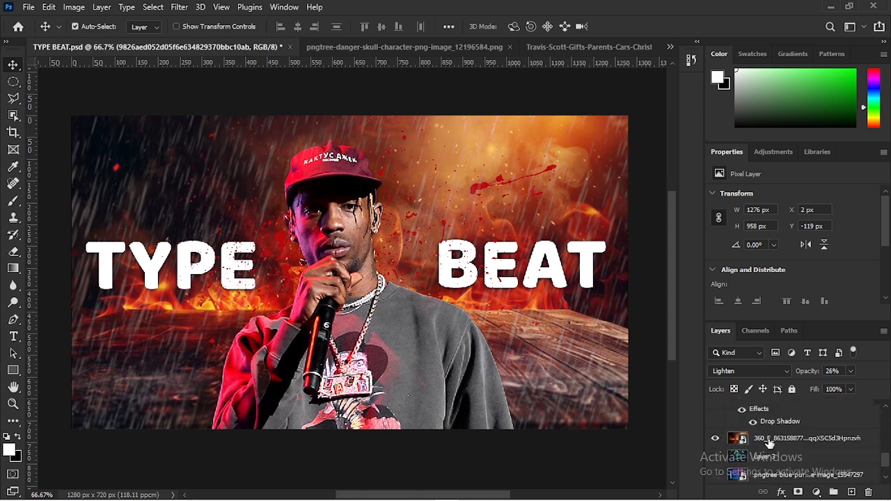
pyautogui.scroll(1, 753, 439)
pyautogui.click(715, 429)
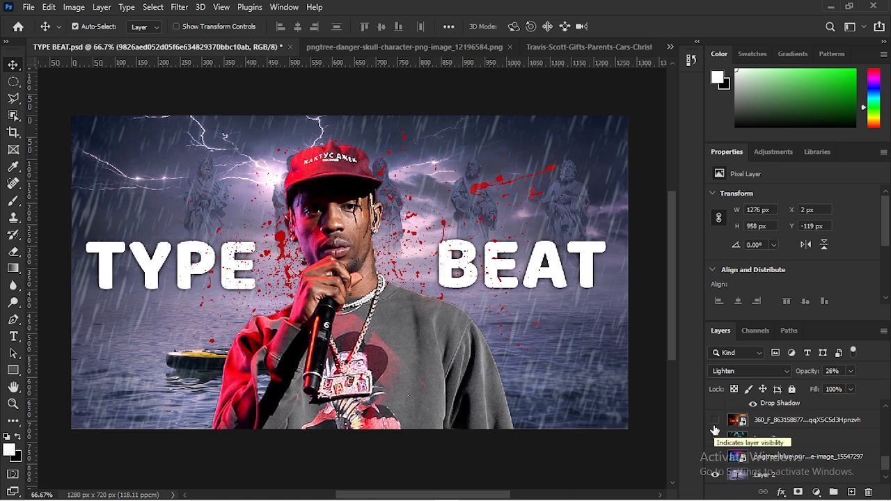
pyautogui.scroll(-1, 715, 429)
pyautogui.click(716, 421)
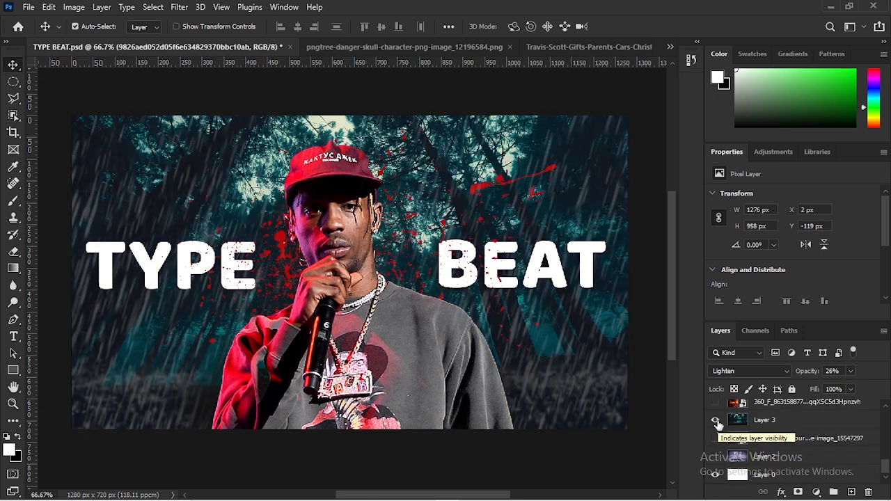